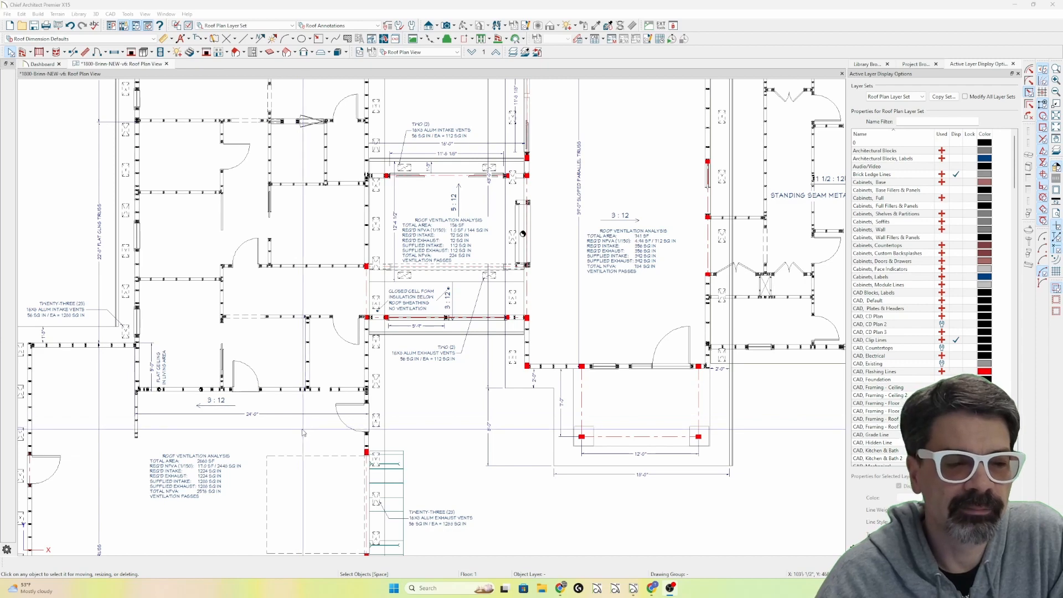
Inspect the macro behind the roof ventilation analysis text for the garage wing, leaving it unedited.
click(204, 480)
double_click(203, 480)
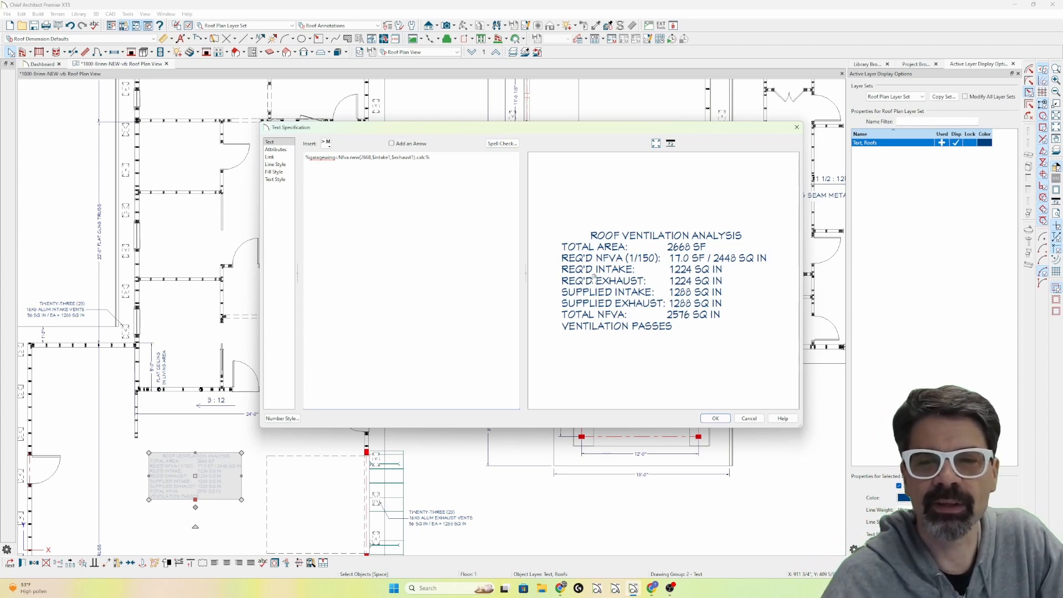
key(Escape)
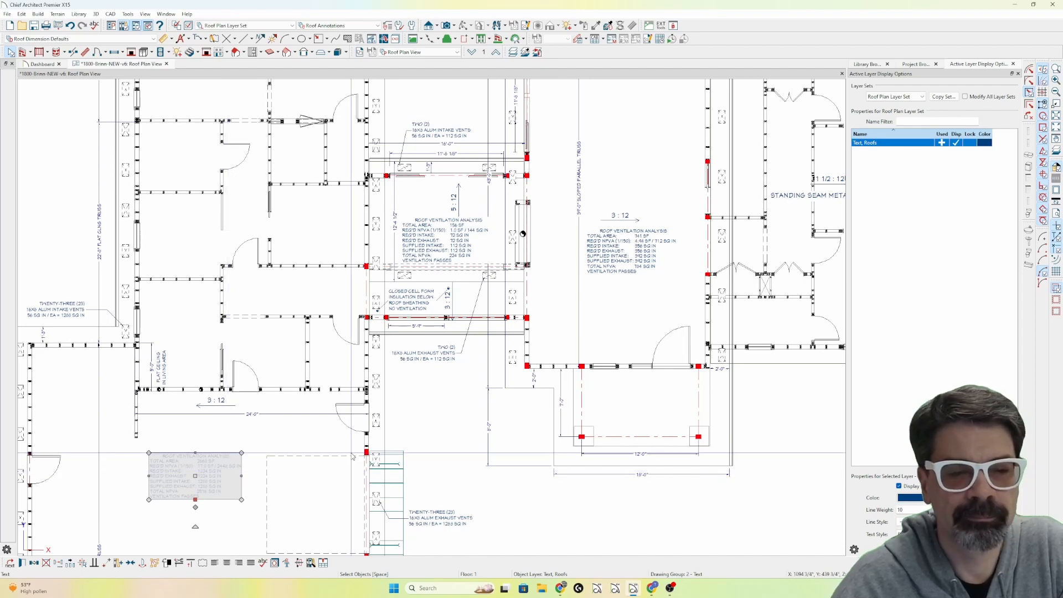
Examine the house's separate roof planes in a perspective full overview and close the camera view.
scroll(351, 454, down, 2)
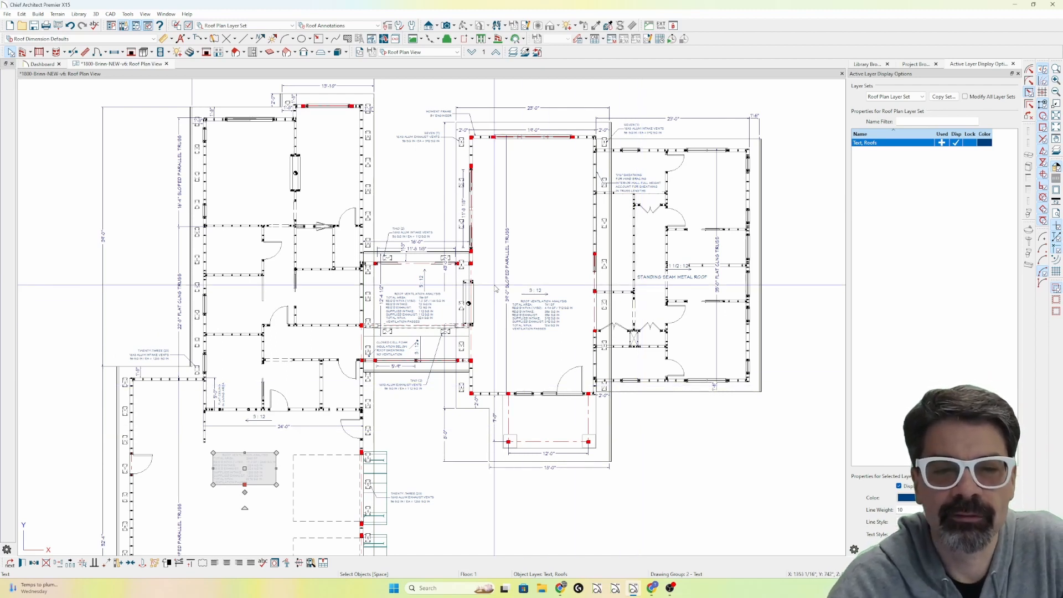
scroll(493, 290, up, 2)
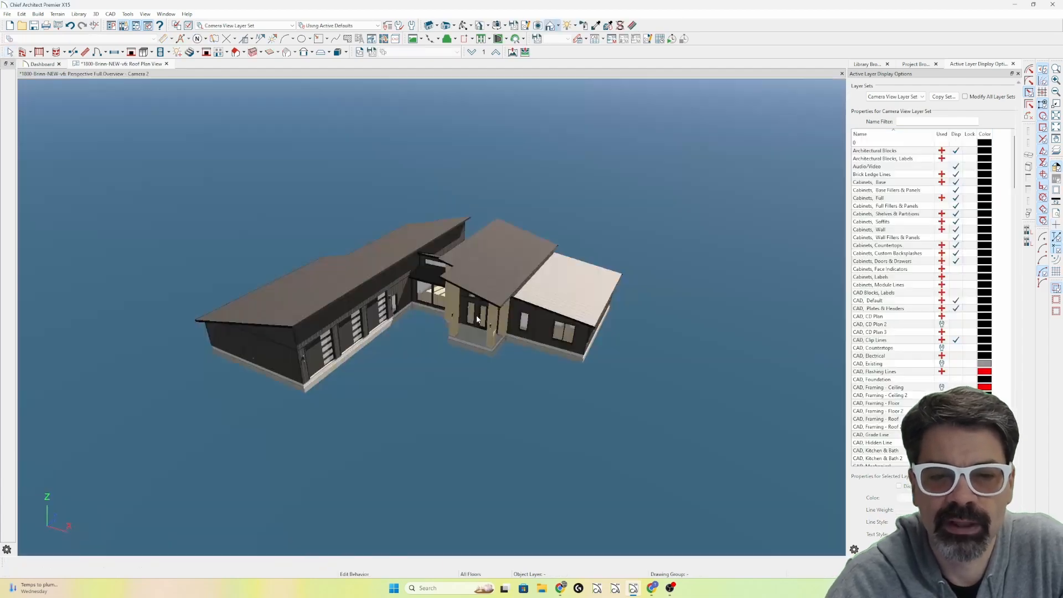
scroll(412, 268, up, 5)
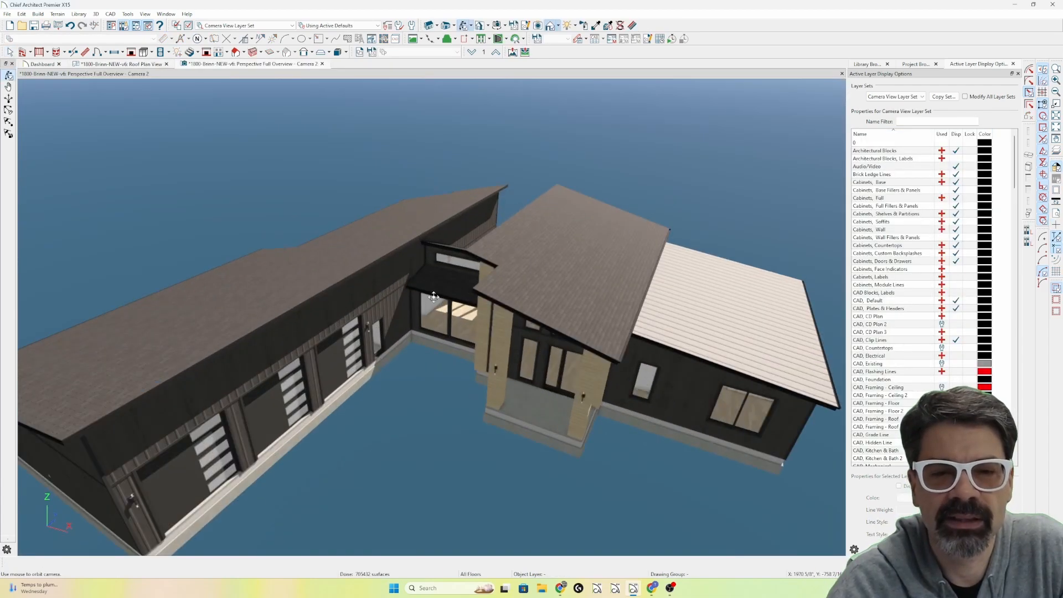
mouse_move(466, 320)
mouse_down()
mouse_move(463, 297)
mouse_move(501, 299)
mouse_move(503, 318)
mouse_move(482, 327)
mouse_up()
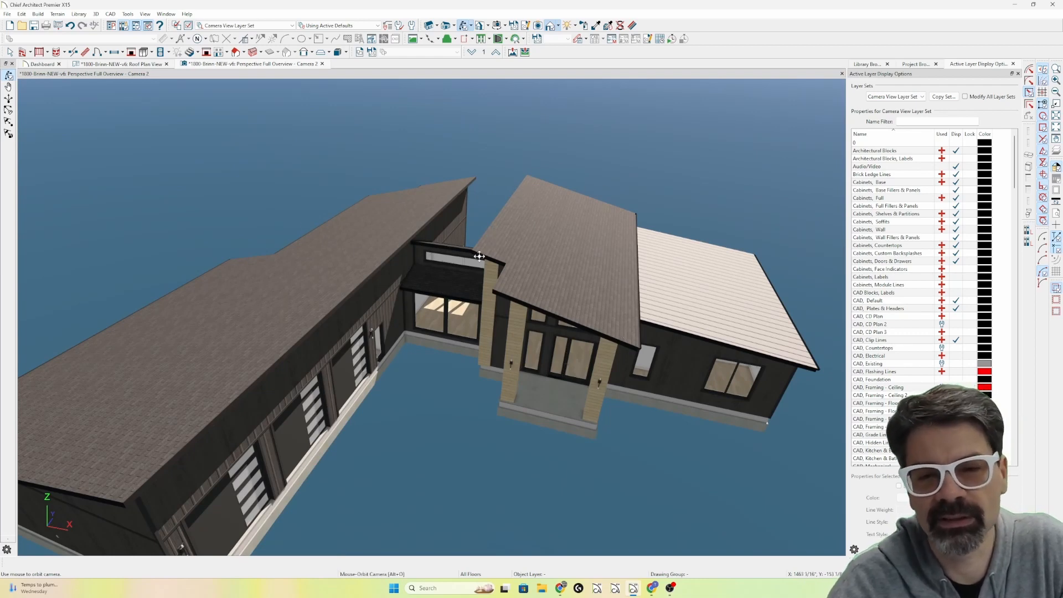
click(322, 63)
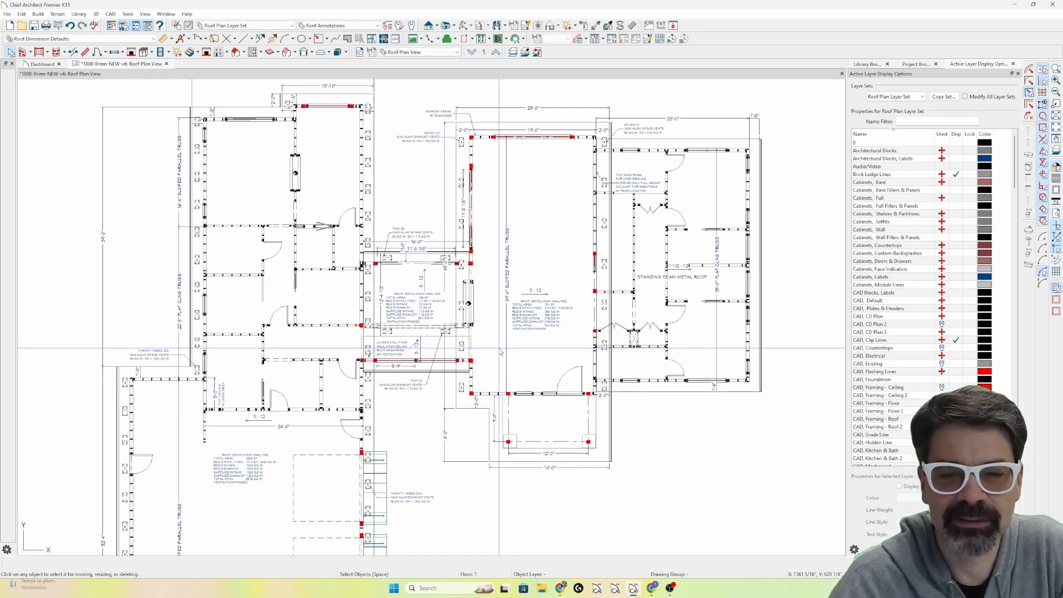
Examine the roof ventilation analysis notes and the standing seam metal roof across the roof plan.
scroll(217, 485, up, 1)
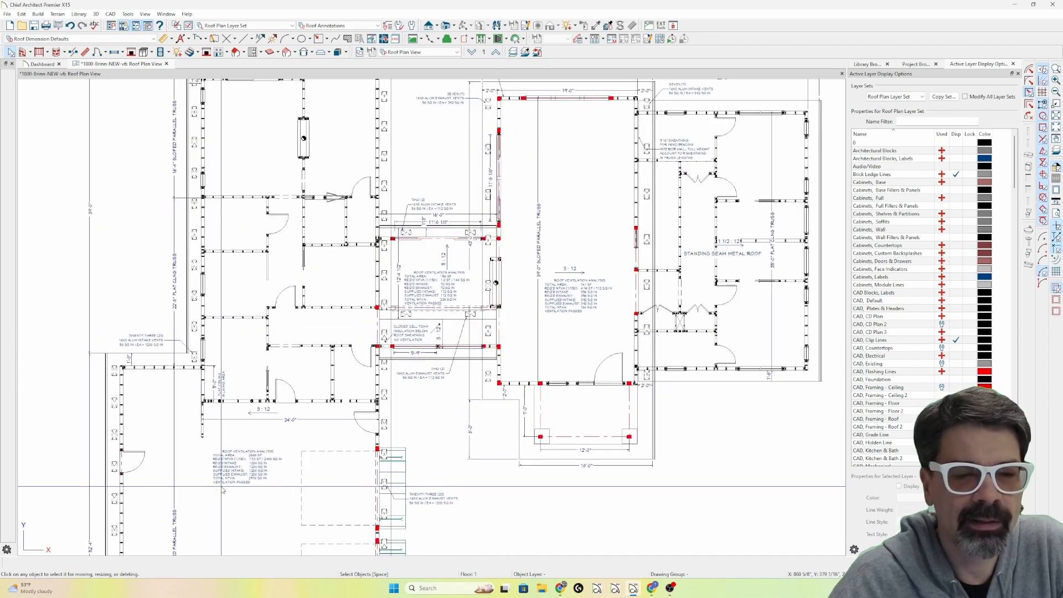
scroll(276, 444, down, 2)
scroll(536, 325, up, 7)
scroll(535, 326, up, 2)
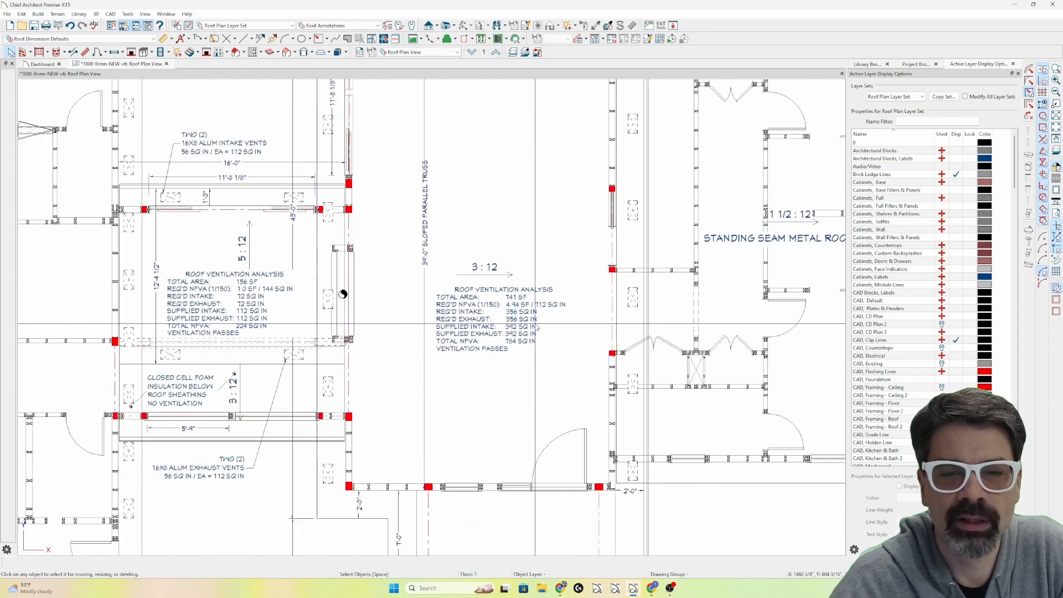
scroll(443, 310, down, 5)
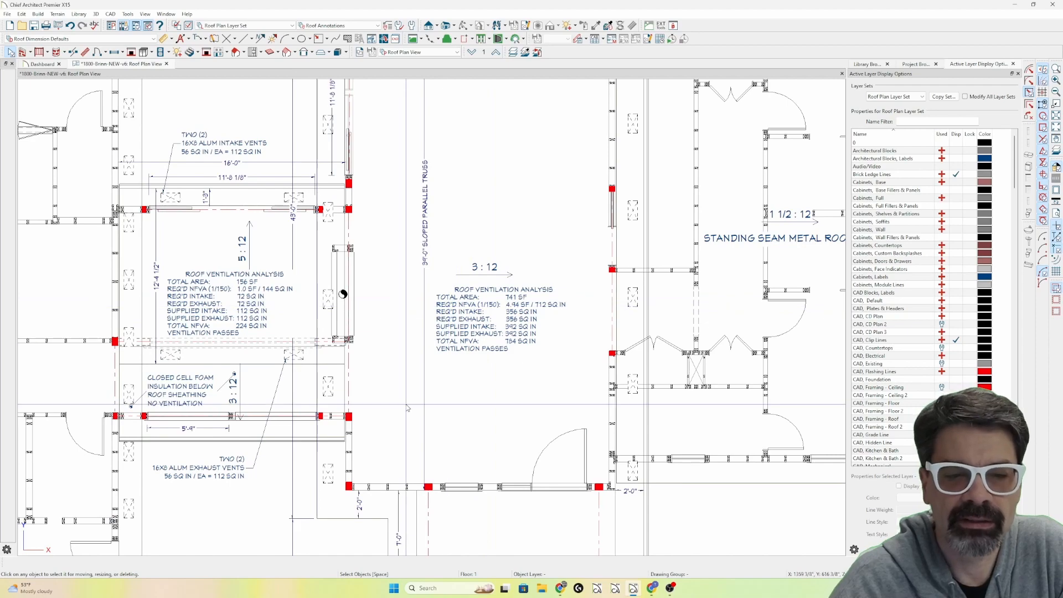
middle_drag(664, 379, 722, 298)
scroll(588, 325, down, 1)
Mark the roof sections in red, crossing out the ventilated ones and circling the standing seam label and unvented connector, and erase the marks.
drag(670, 184, 578, 354)
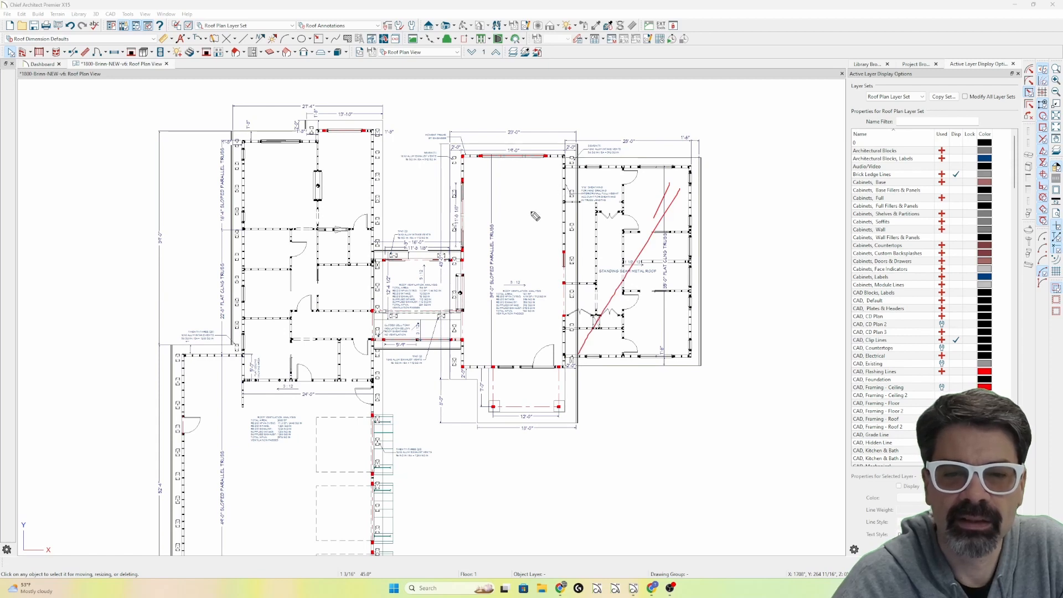
drag(531, 191, 488, 344)
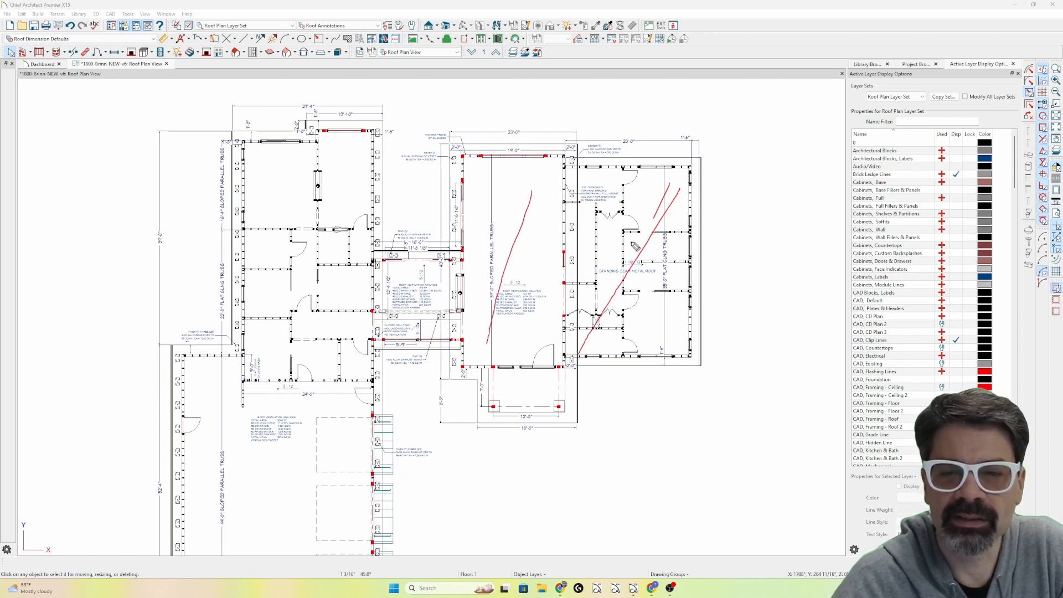
mouse_move(635, 247)
mouse_down()
mouse_move(658, 267)
mouse_move(626, 250)
mouse_up()
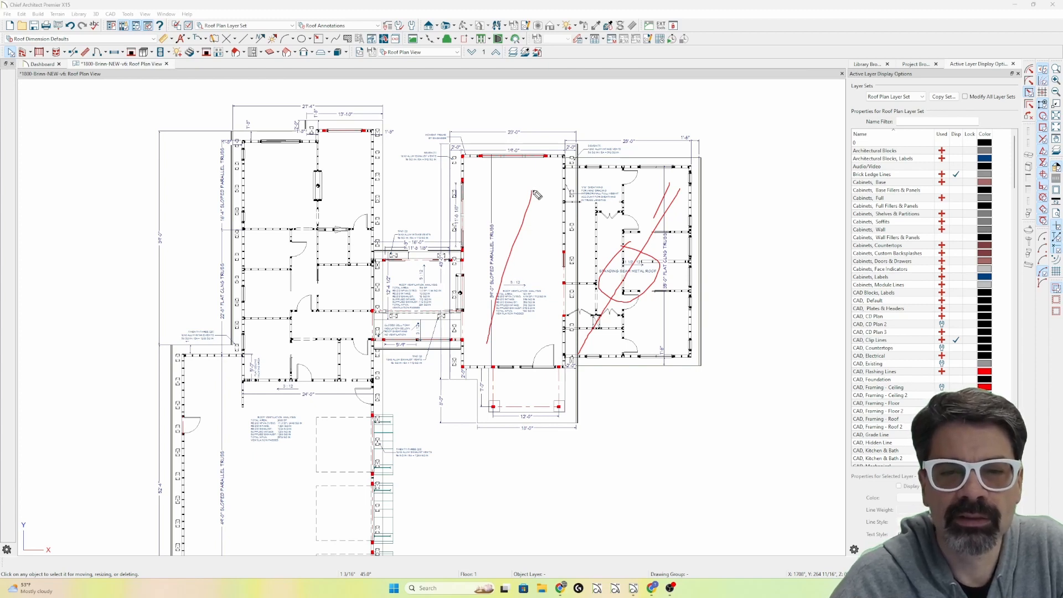
drag(485, 202, 557, 342)
mouse_move(440, 271)
mouse_down()
mouse_move(408, 309)
mouse_move(435, 306)
mouse_up()
drag(331, 239, 248, 487)
drag(235, 361, 310, 442)
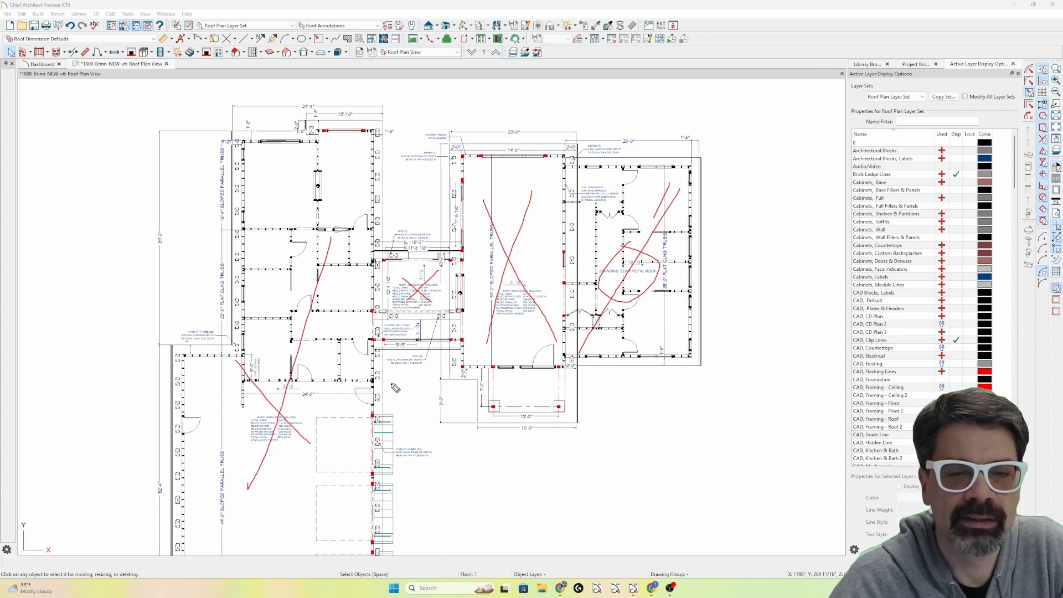
mouse_move(453, 329)
mouse_down()
mouse_move(398, 315)
mouse_move(372, 332)
mouse_move(412, 349)
mouse_move(473, 347)
mouse_move(440, 319)
mouse_up()
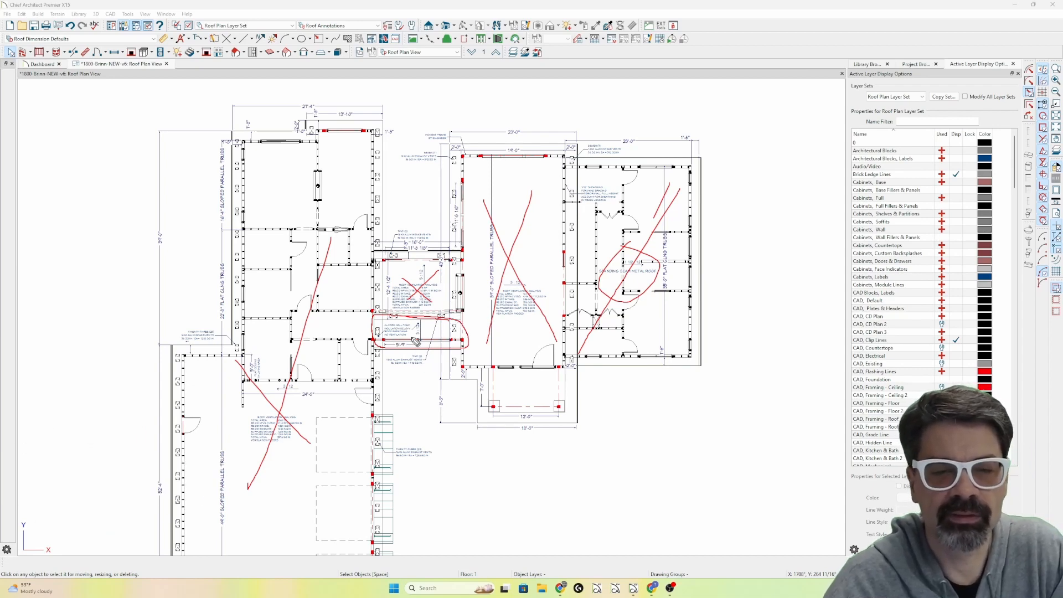
key(e)
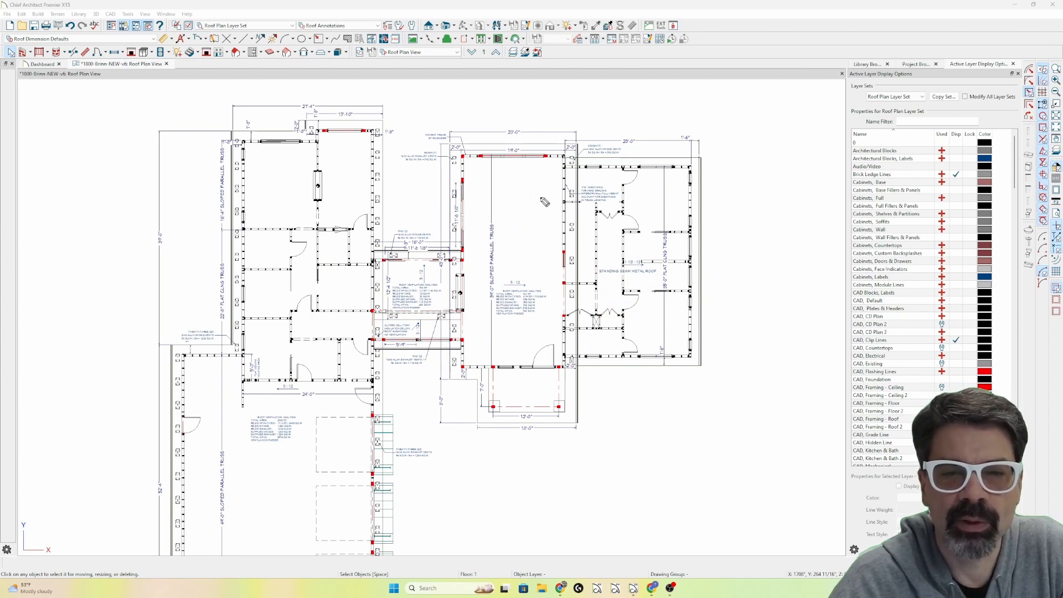
Outline the perimeter of the middle 39'-0" sloped truss roof in red and clear the markup.
mouse_move(561, 157)
mouse_down()
mouse_move(460, 162)
mouse_move(472, 379)
mouse_move(577, 349)
mouse_move(576, 237)
mouse_up()
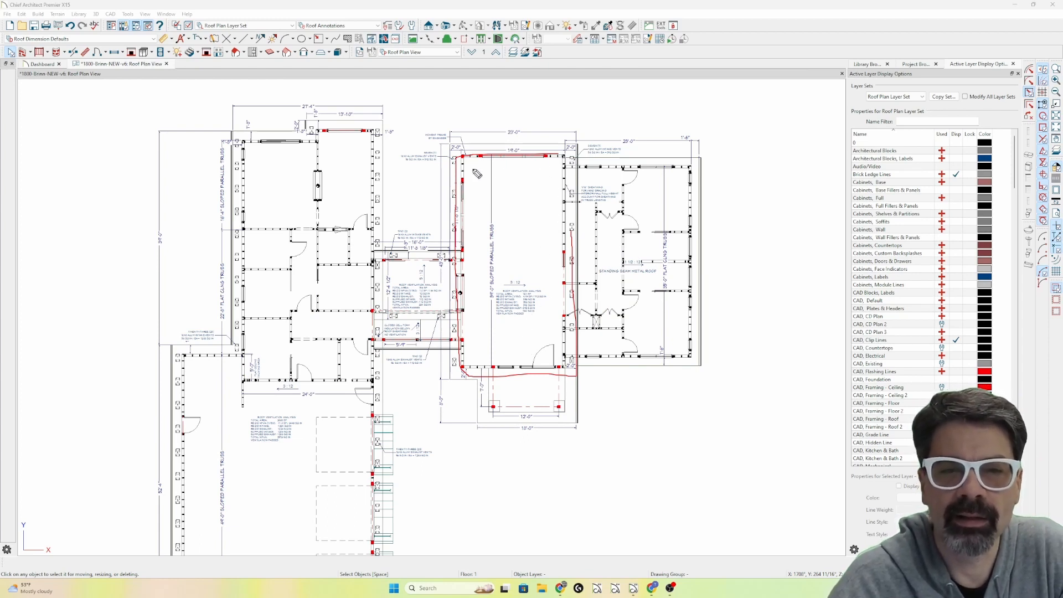
mouse_move(454, 159)
mouse_down()
mouse_move(456, 348)
mouse_move(467, 371)
mouse_up()
mouse_move(579, 175)
mouse_down()
mouse_move(566, 266)
mouse_move(570, 376)
mouse_move(580, 249)
mouse_up()
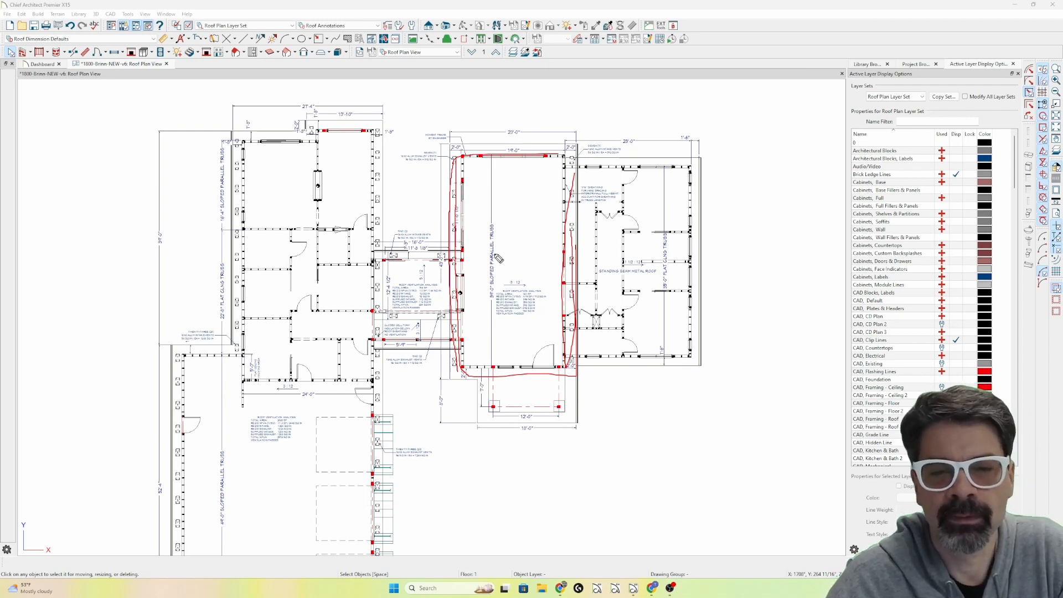
key(Escape)
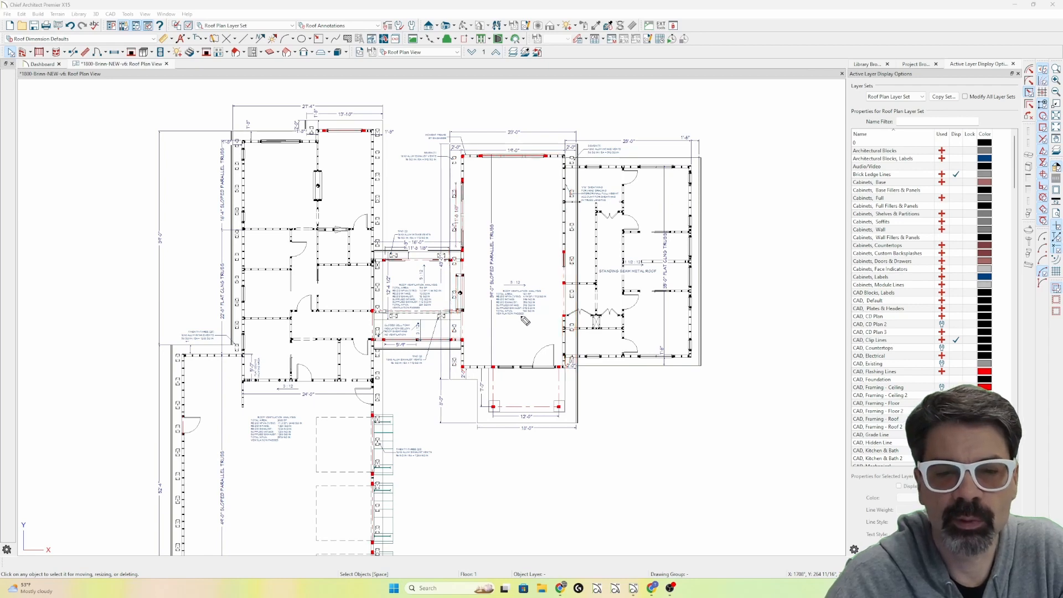
Inspect the ventilation note and the area polyline of the middle 3:12 roof section.
scroll(525, 320, up, 4)
scroll(526, 315, up, 1)
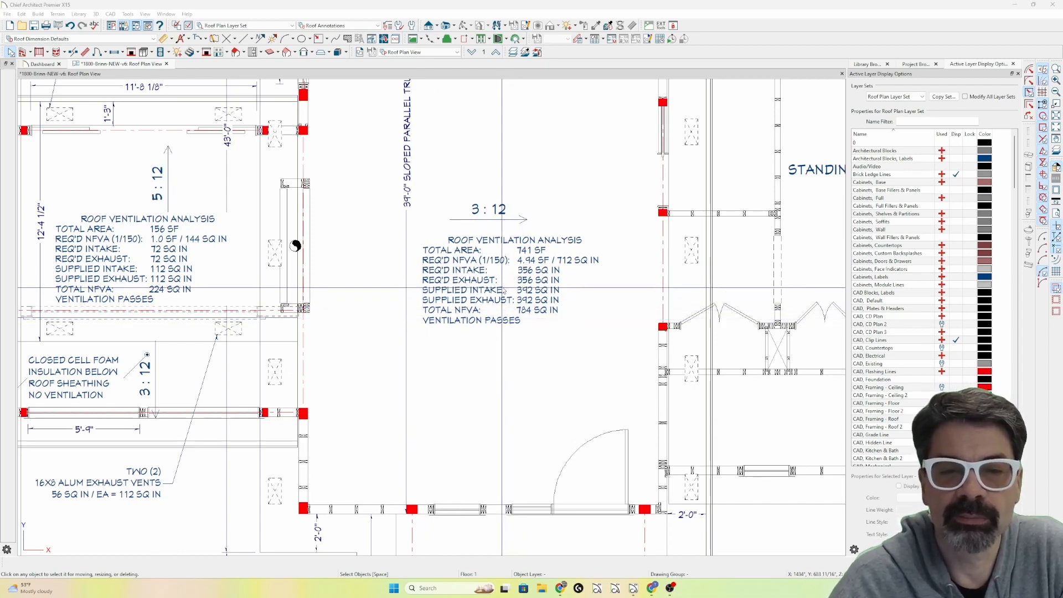
scroll(532, 301, down, 3)
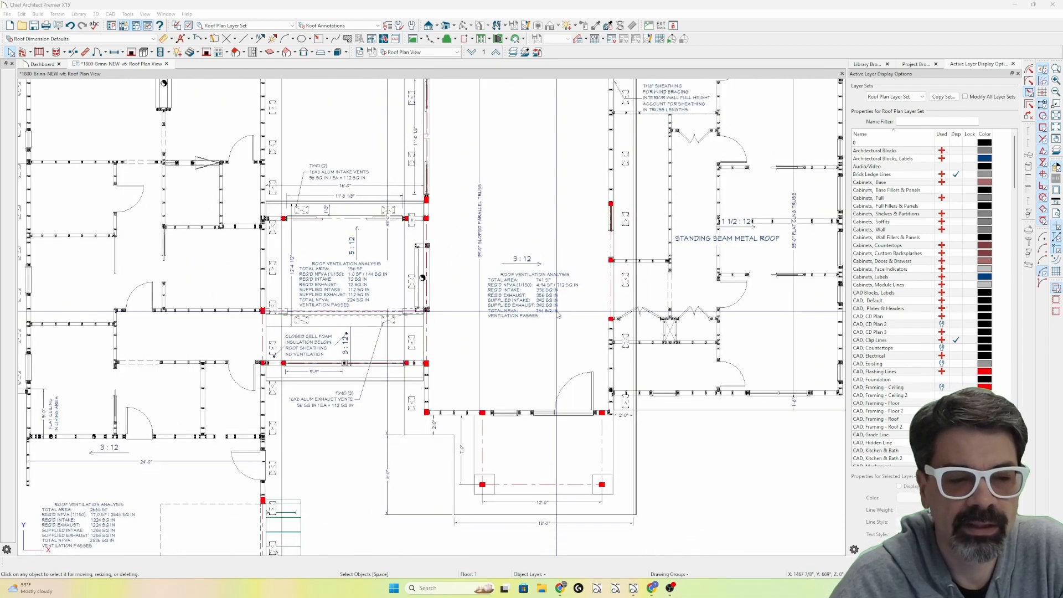
middle_drag(558, 314, 603, 249)
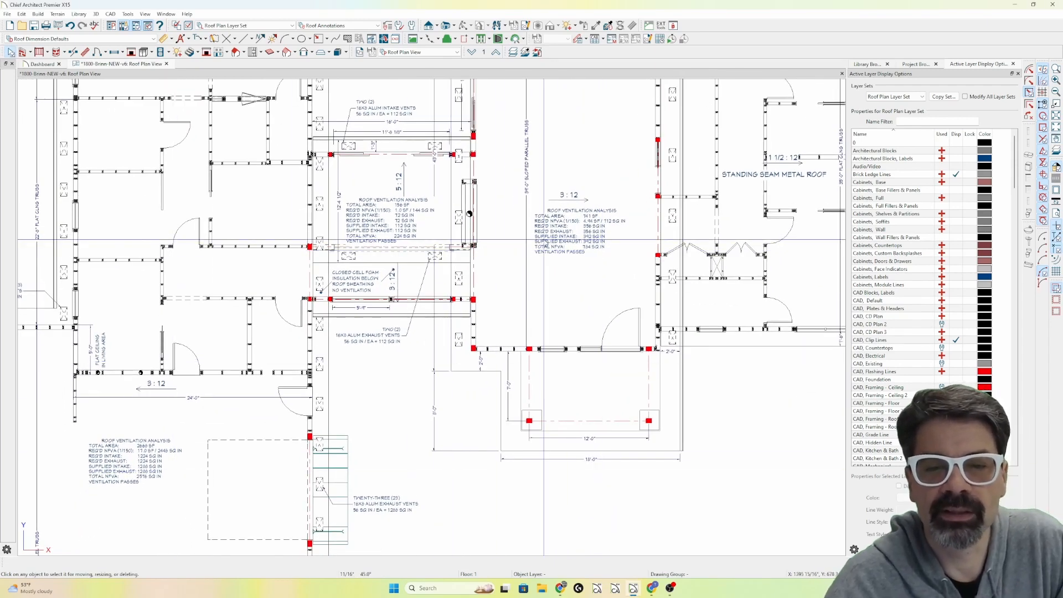
click(494, 351)
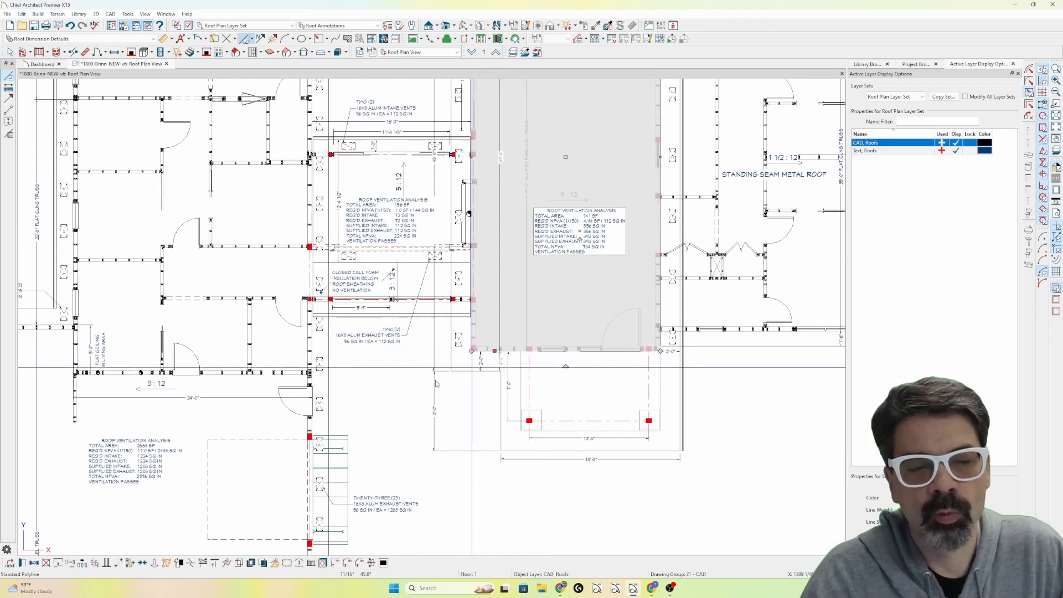
key(Escape)
Remove the garagewing= assignment from the garage wing ventilation text so it reads %Nfva.new(2668,$intake1,$exhaust1).calc%, and recheck the entry.
click(137, 457)
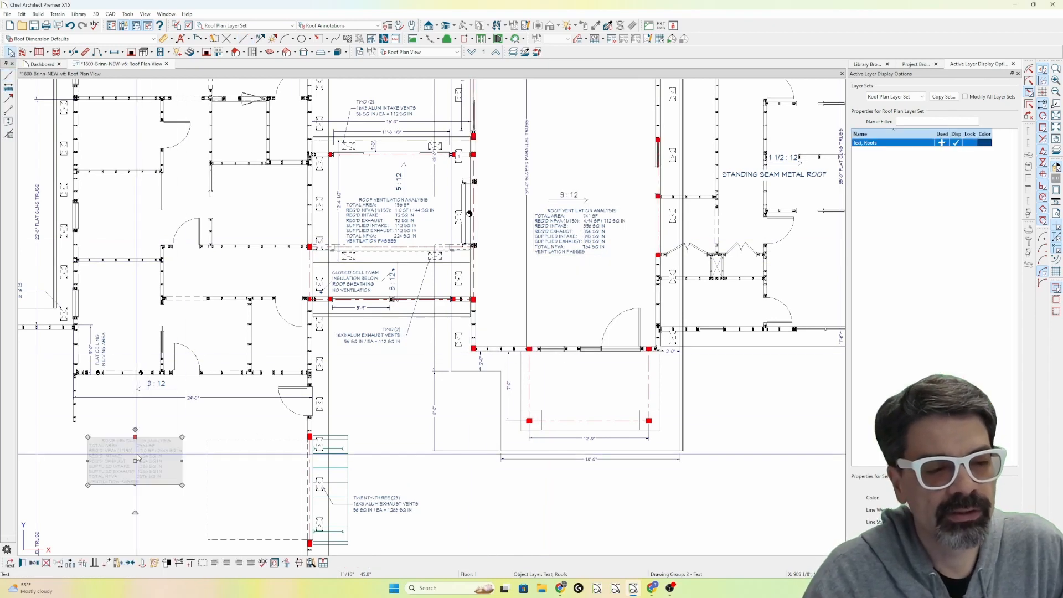
double_click(137, 456)
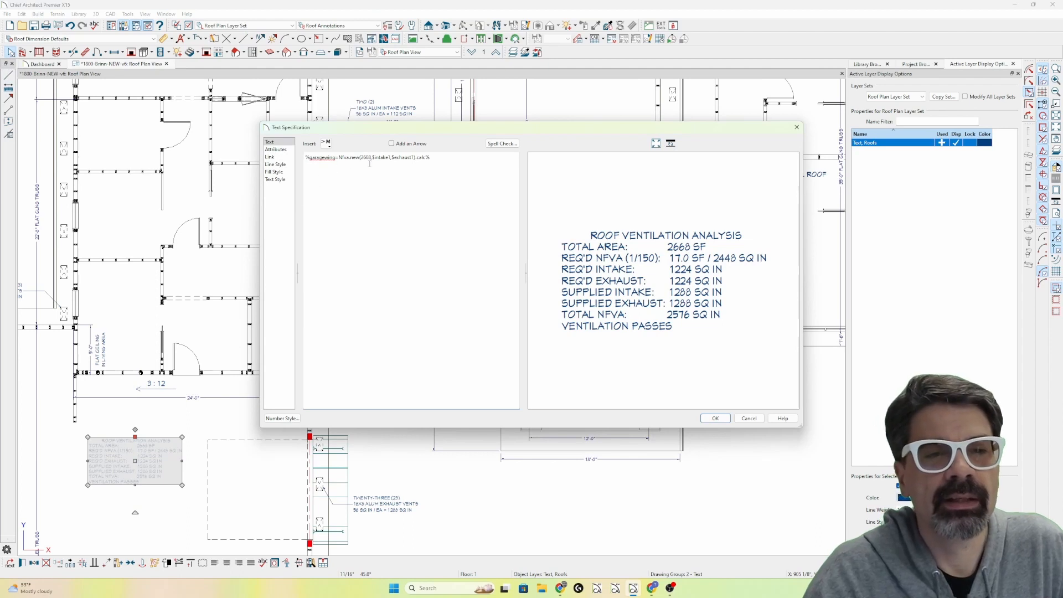
drag(431, 157, 301, 160)
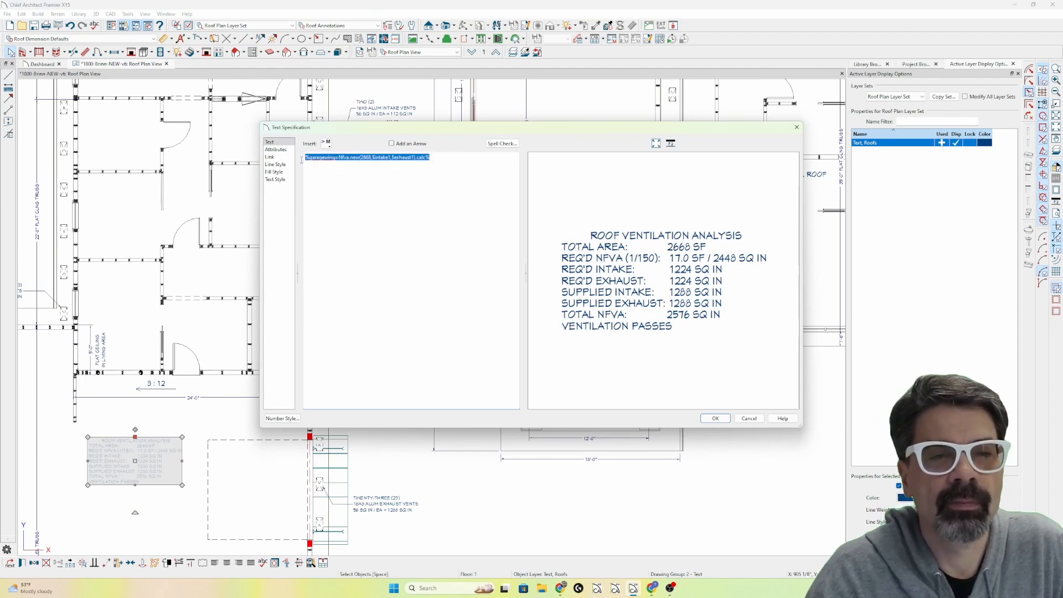
double_click(321, 157)
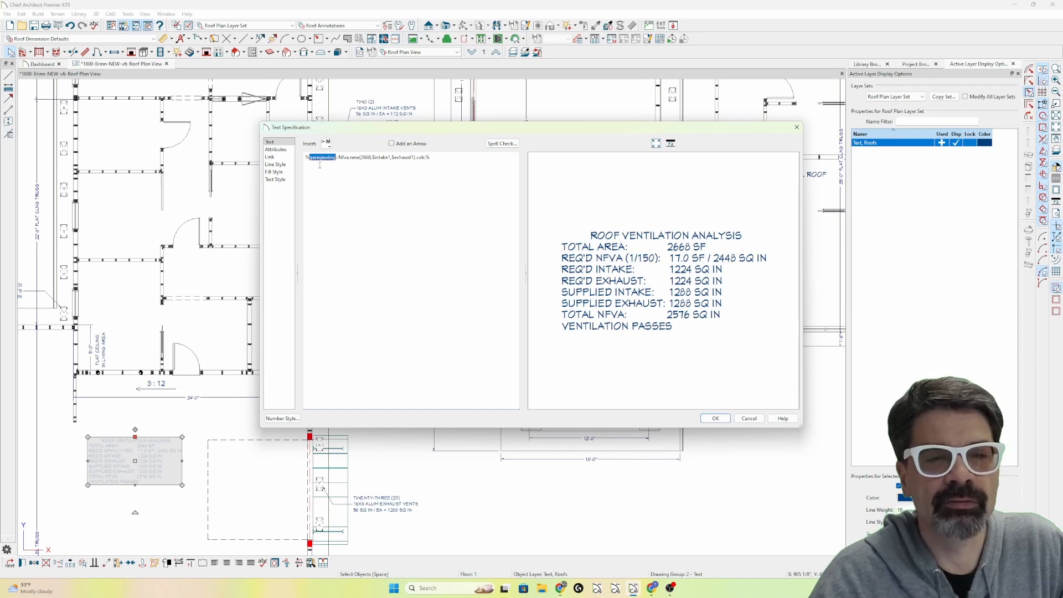
key(Delete)
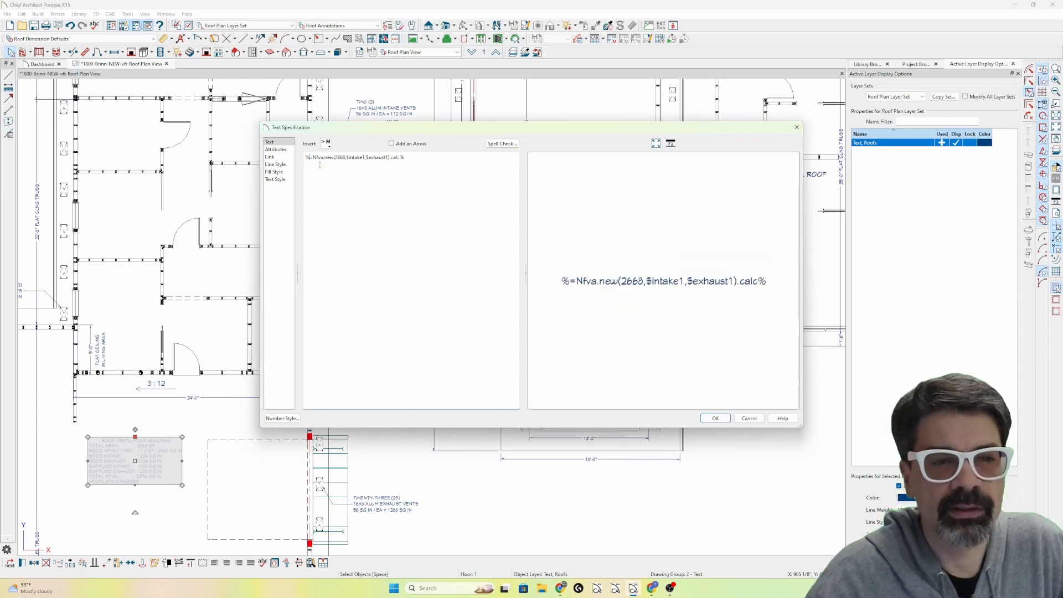
key(Delete)
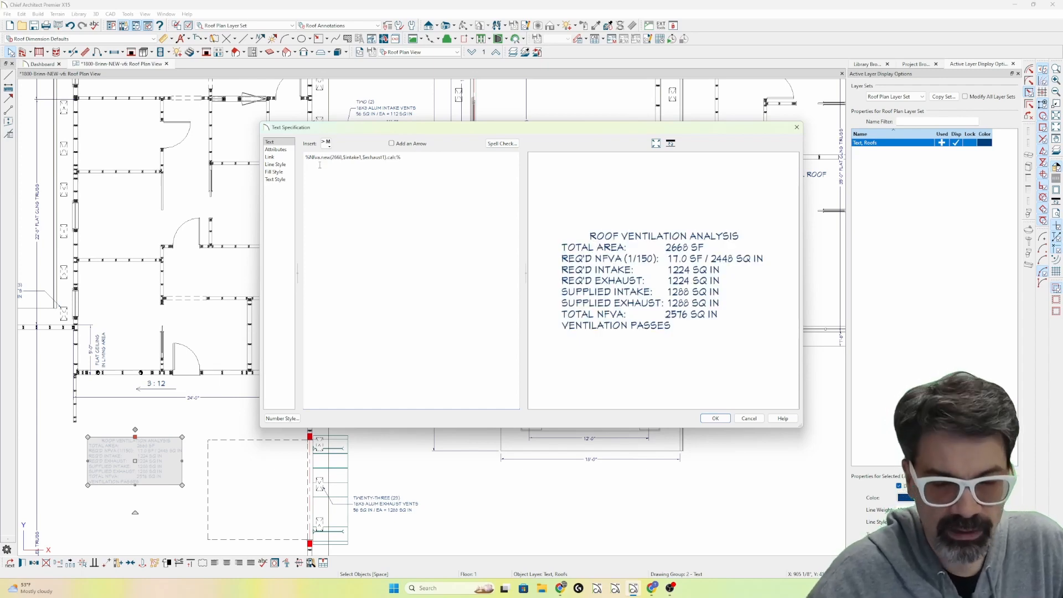
key(Escape)
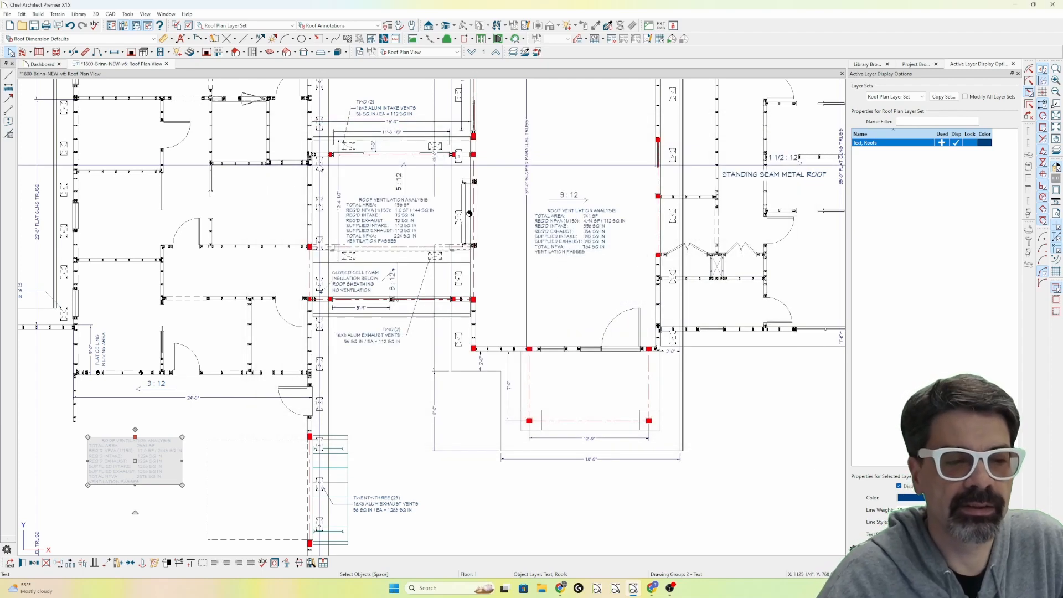
double_click(162, 472)
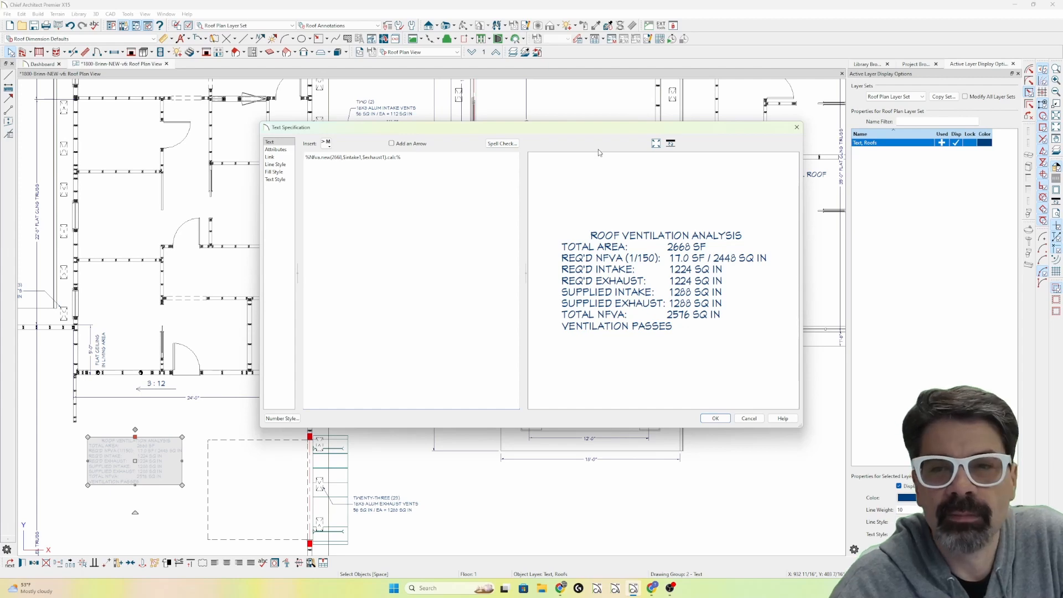
click(750, 418)
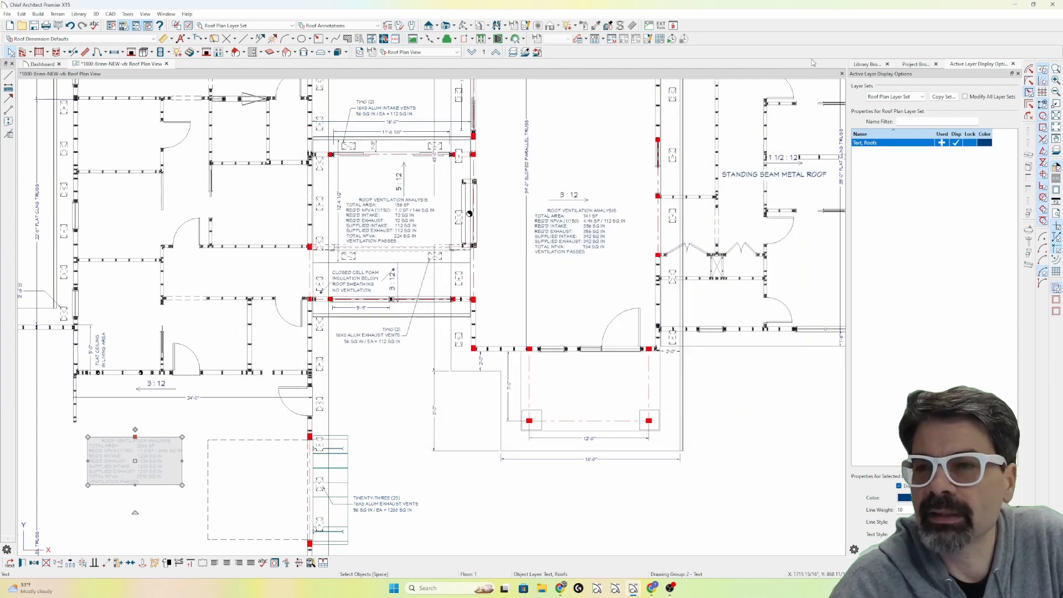
Show the library and expand User Catalog, its DBS folder and the DBS Notes subfolder.
click(867, 65)
click(853, 197)
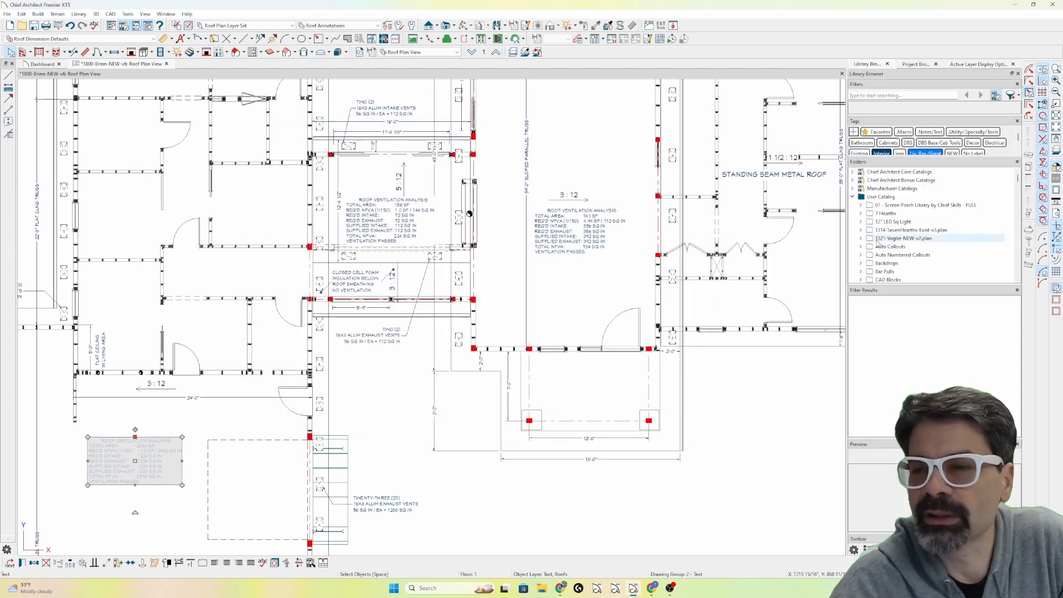
scroll(865, 247, down, 1)
click(861, 255)
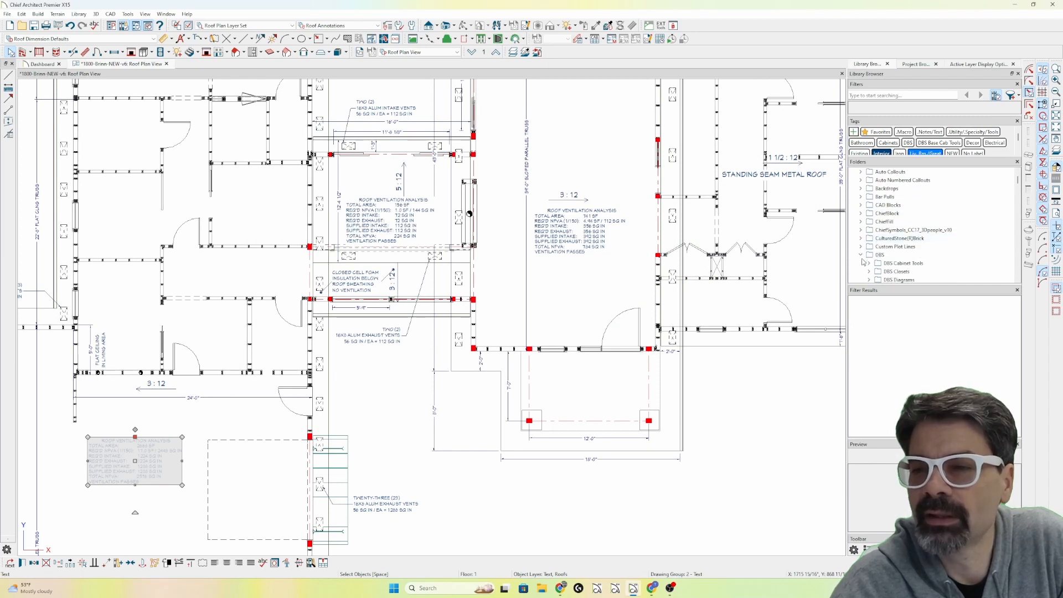
scroll(863, 254, down, 3)
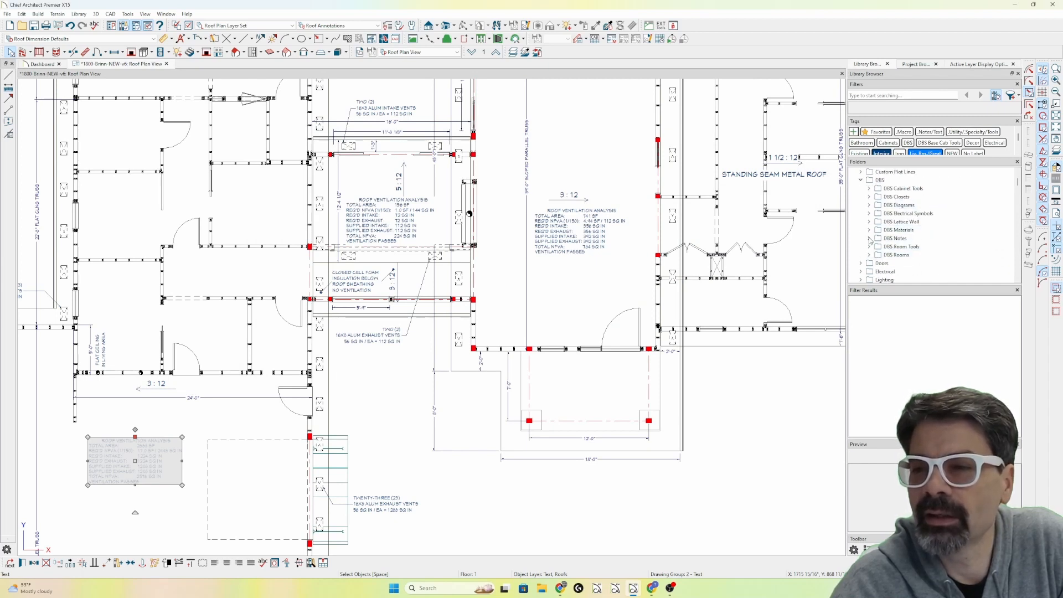
click(869, 239)
Find the DBS Roof Vent Calcs note in DBS Notes and place it in the empty area below the porch.
scroll(872, 239, down, 3)
scroll(873, 239, down, 1)
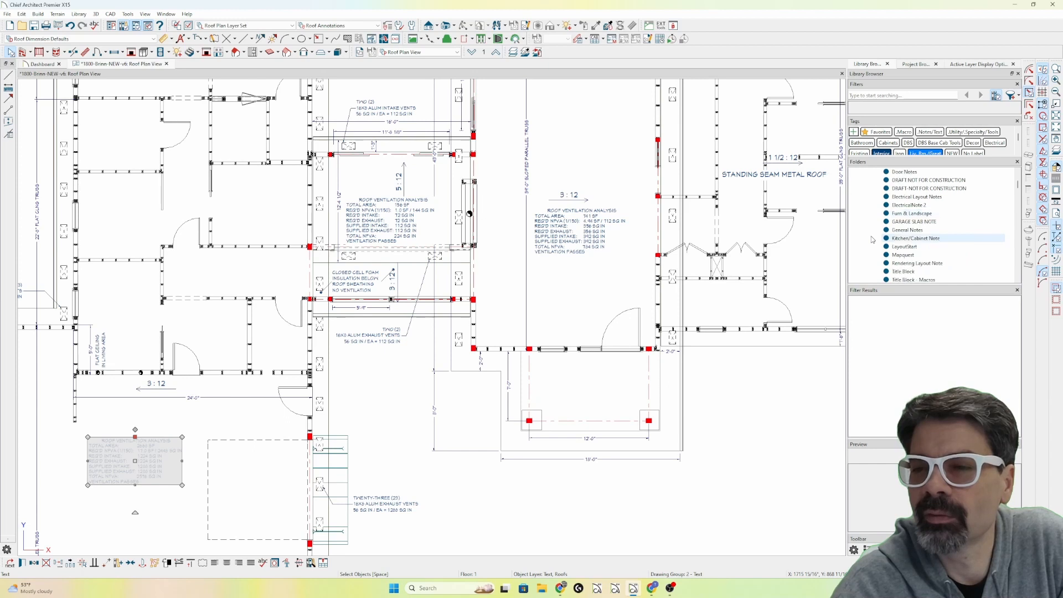
scroll(873, 240, down, 1)
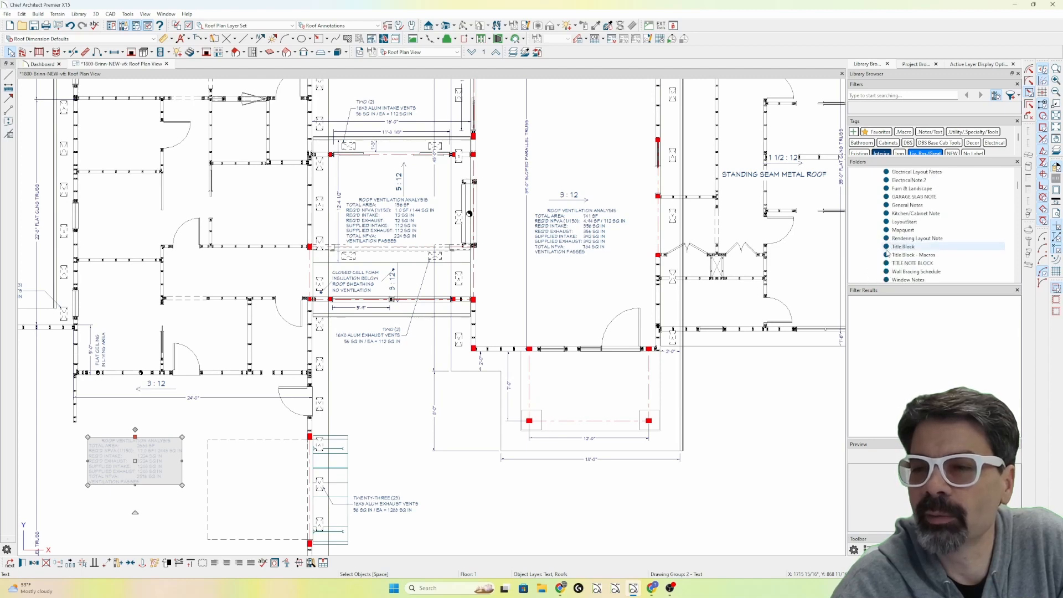
scroll(888, 254, up, 1)
scroll(887, 254, up, 1)
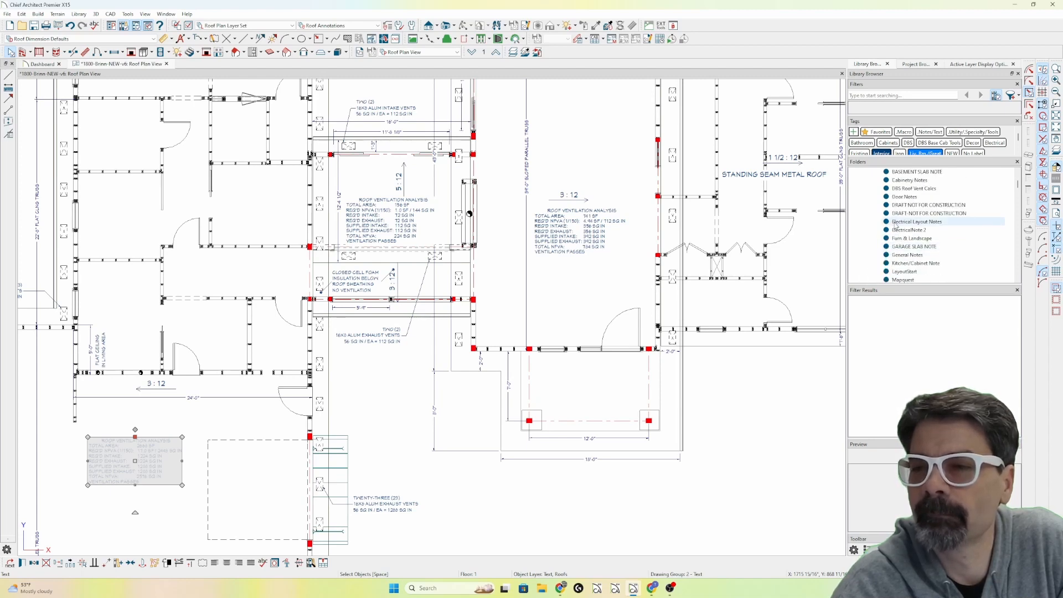
click(902, 188)
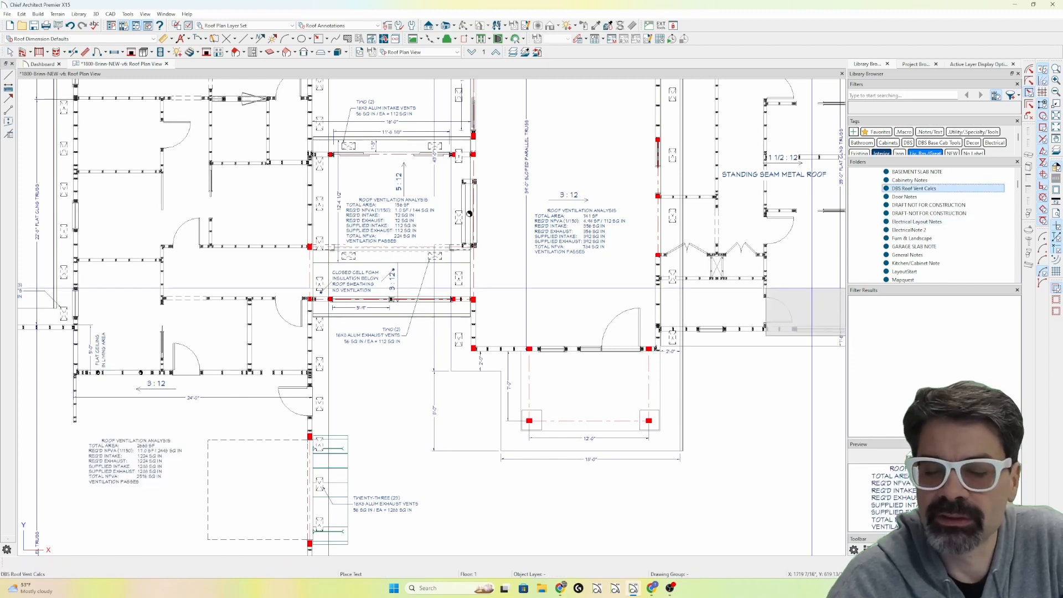
click(567, 545)
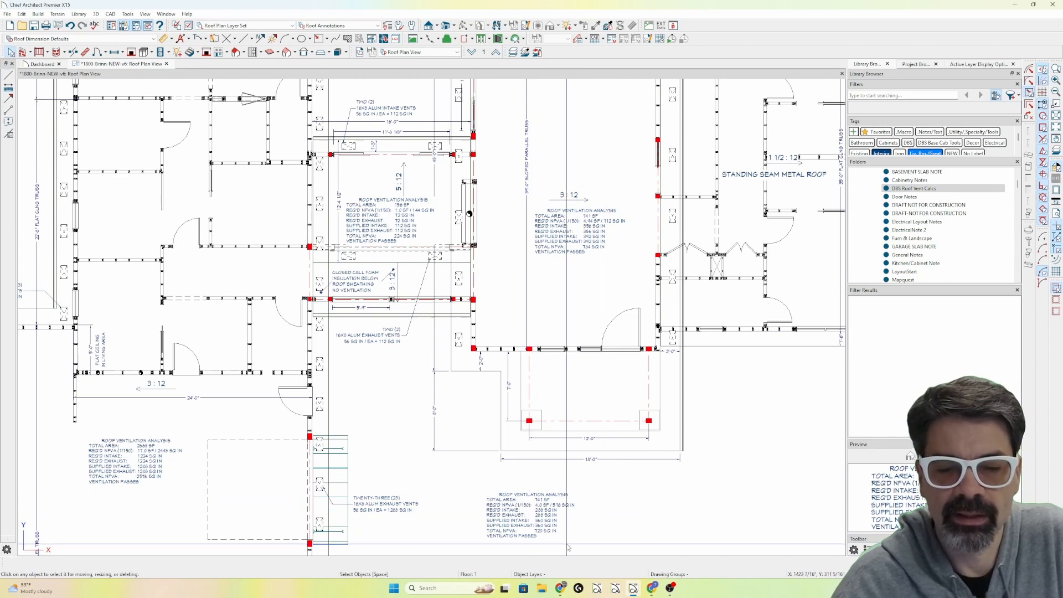
Open the specification of the placed ventilation note and examine the area1 variable and Nfva call in its macro text.
click(547, 519)
double_click(547, 519)
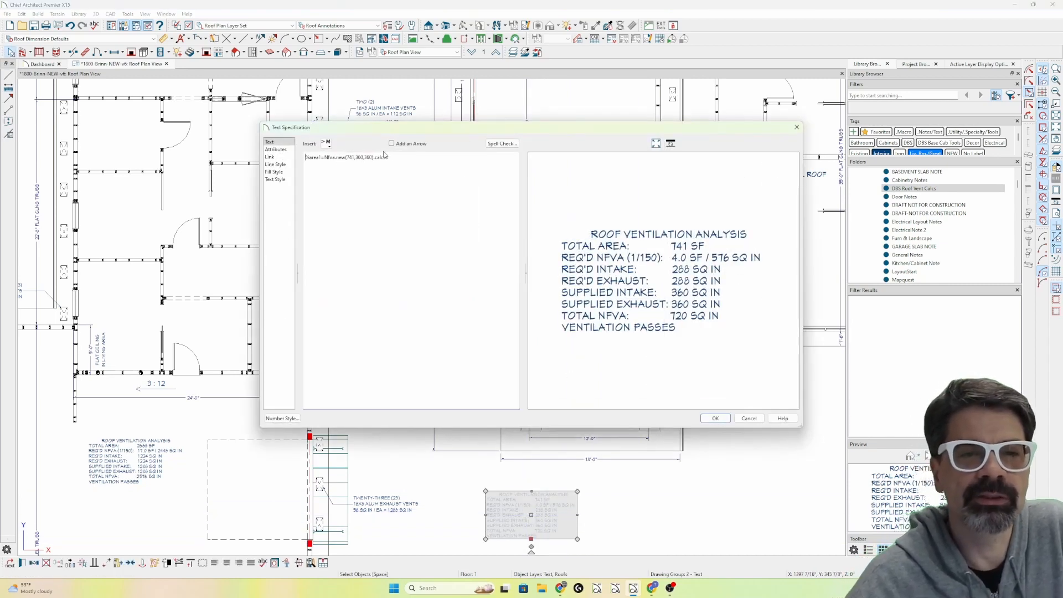
double_click(313, 157)
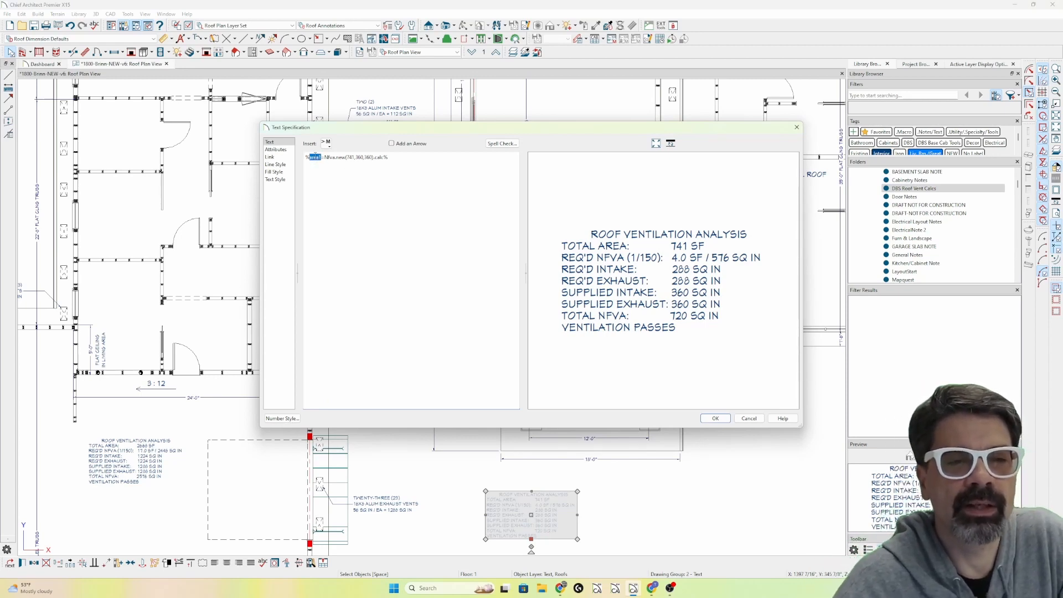
click(351, 159)
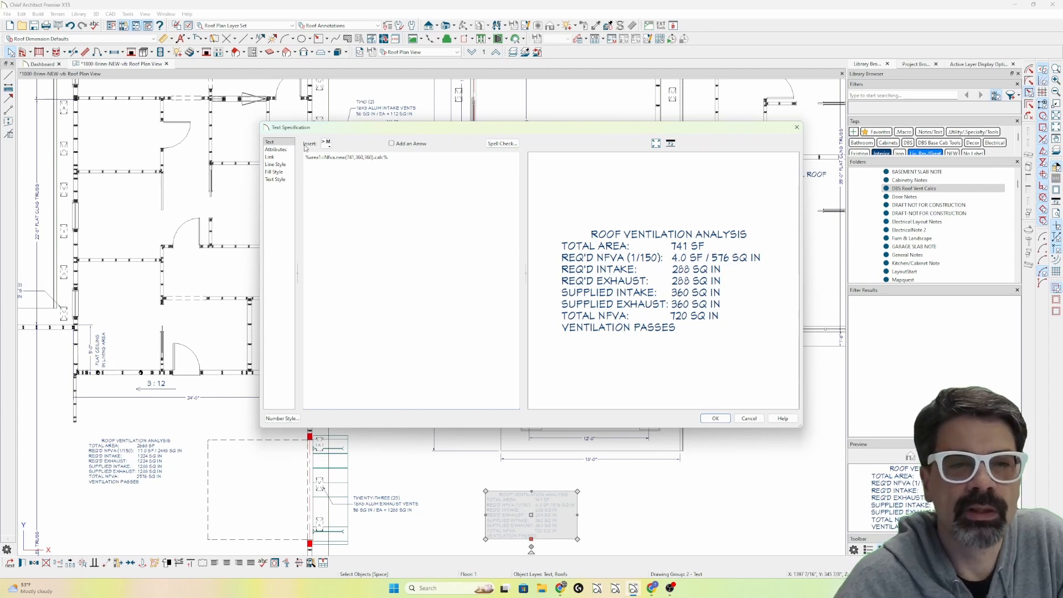
drag(405, 131, 513, 190)
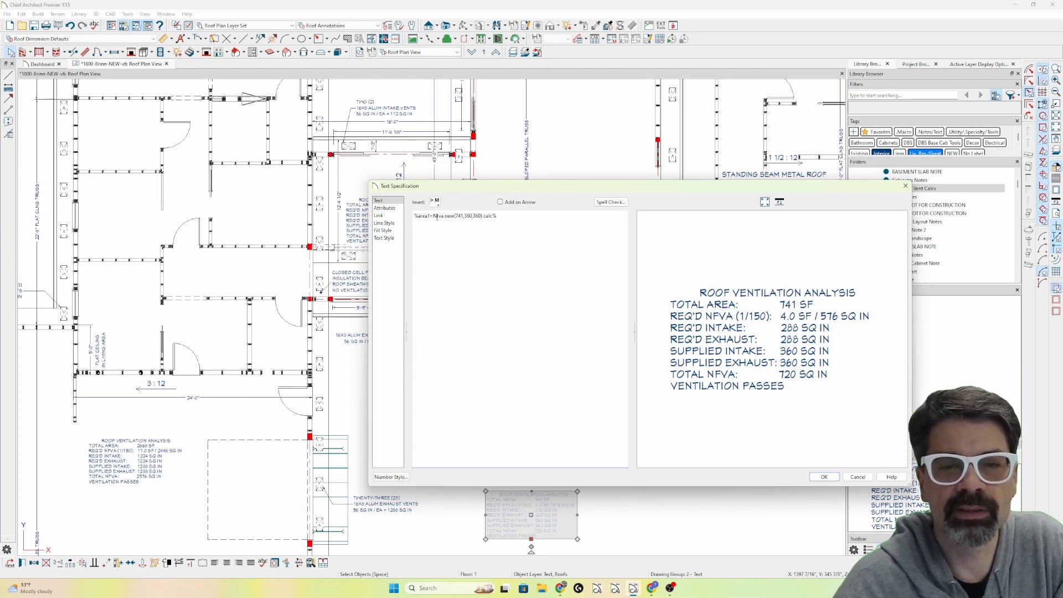
double_click(437, 217)
click(449, 216)
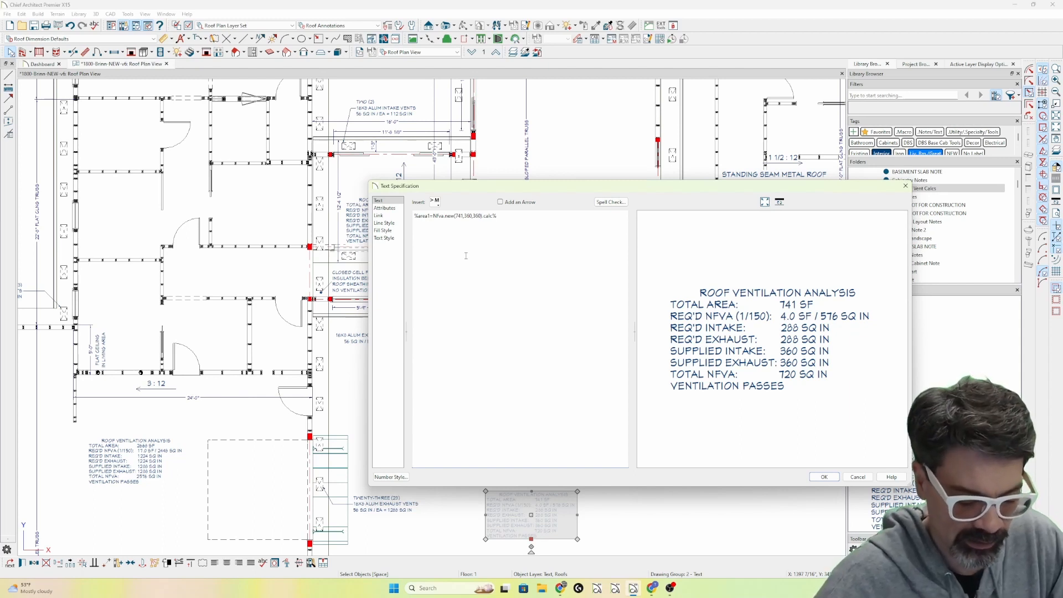
Try the 1/300 rule by adding ,300 as the last argument of the Nfva.new call, remove it again and accept the text.
text(,300)
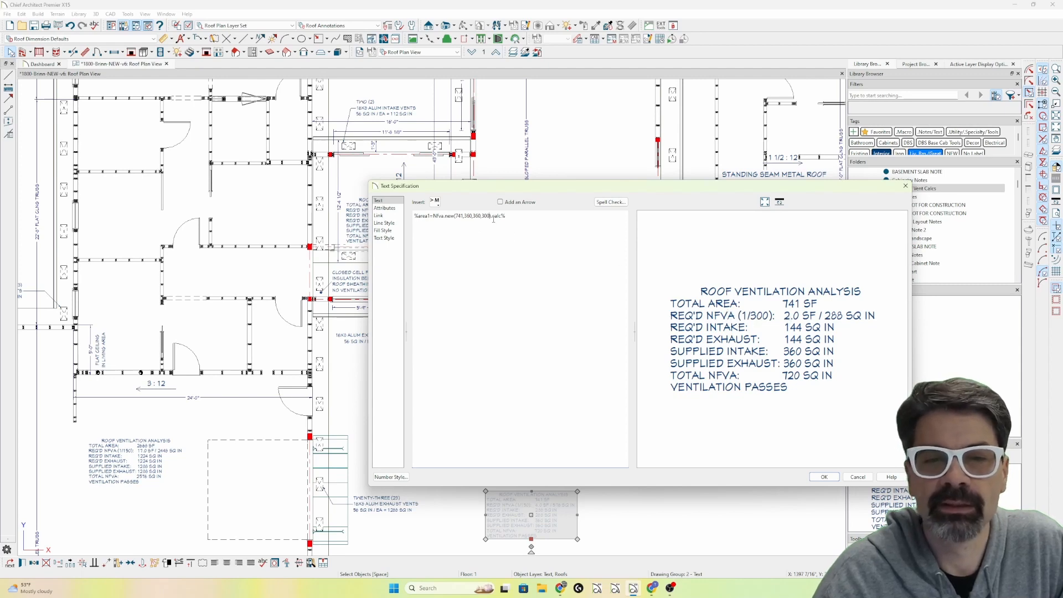
key(BackSpace)
key(BackSpace)
key(BackSpace)
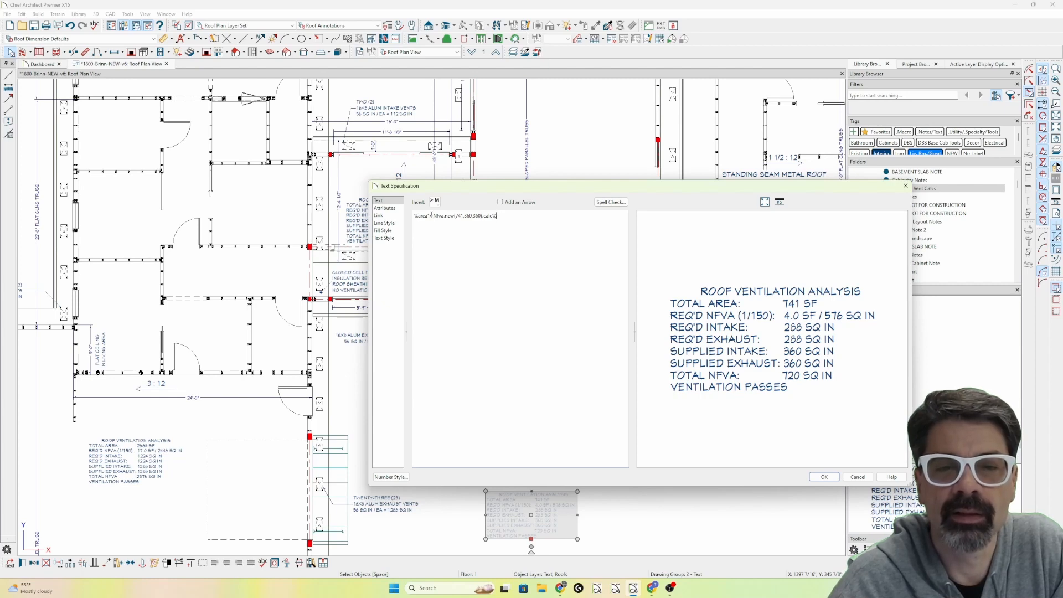
click(824, 477)
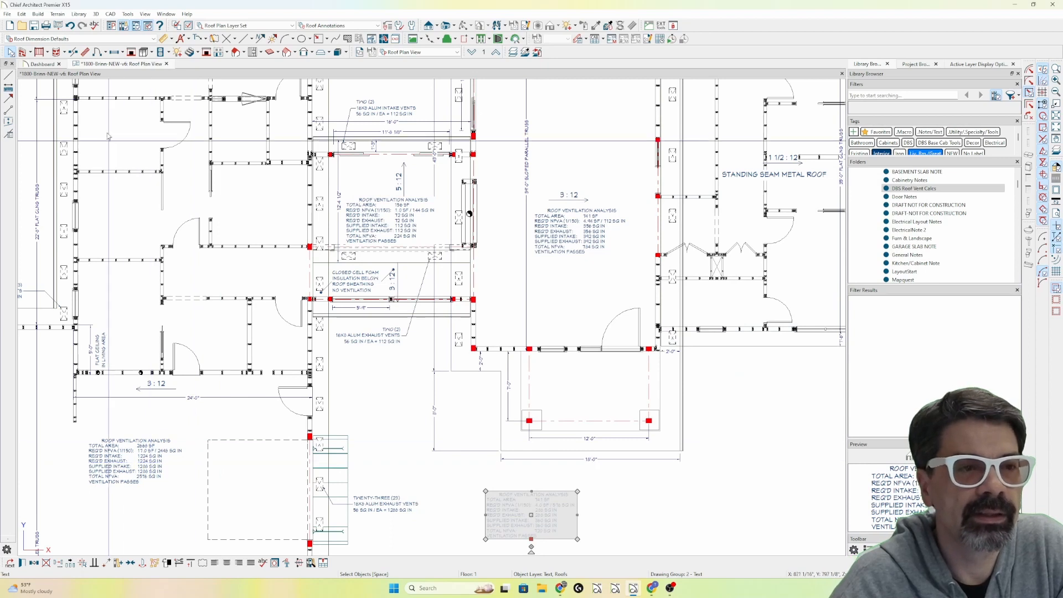
Open the user-defined ventarea text macro and examine its Nfva class definition, initialize arguments, arearule=150 default and instance variables.
click(199, 39)
click(9, 158)
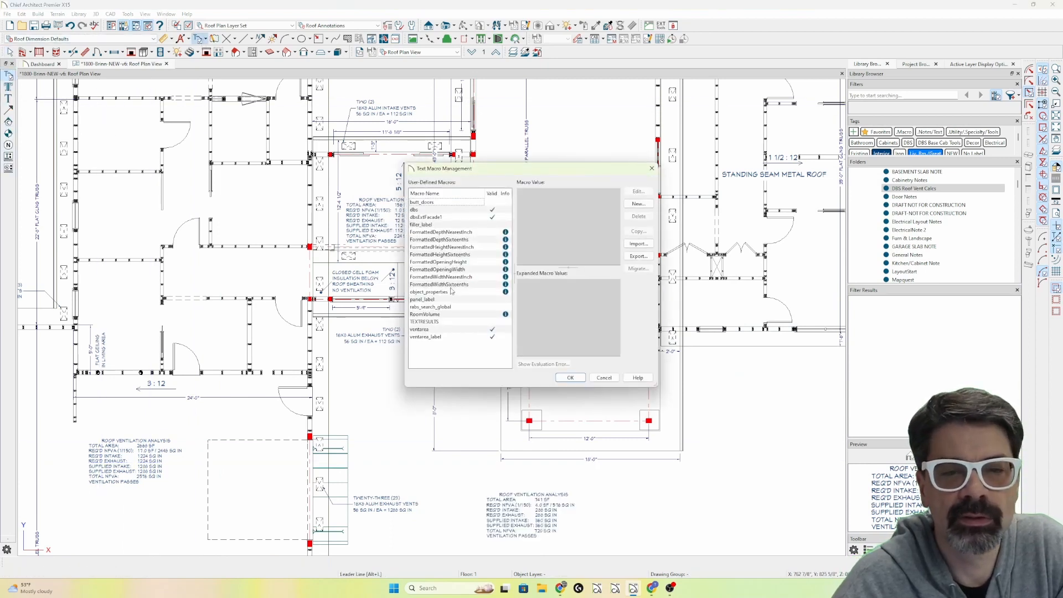
double_click(444, 329)
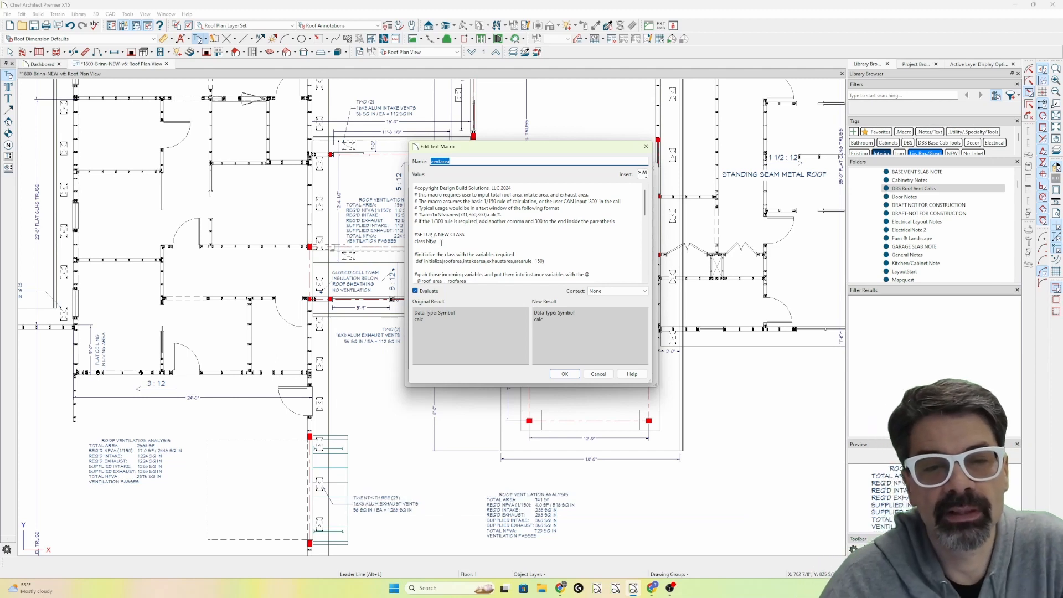
drag(441, 242, 414, 242)
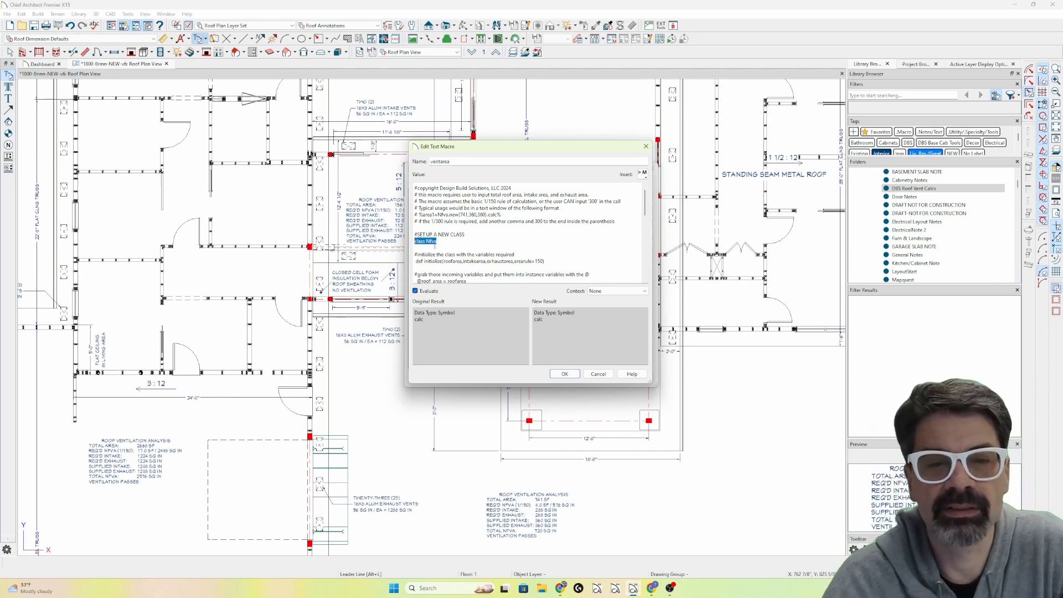
click(417, 239)
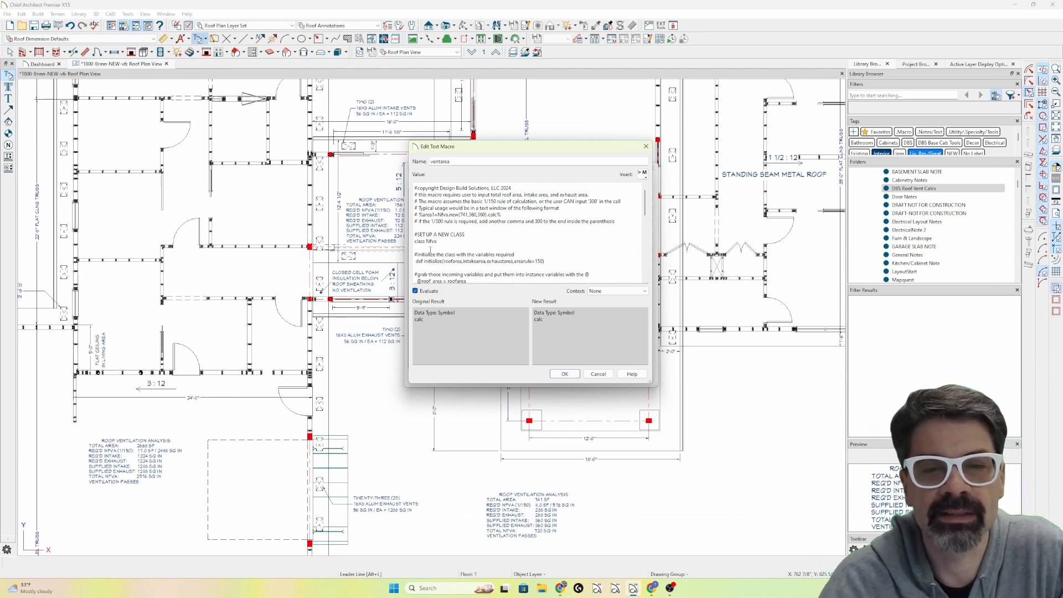
scroll(430, 248, down, 1)
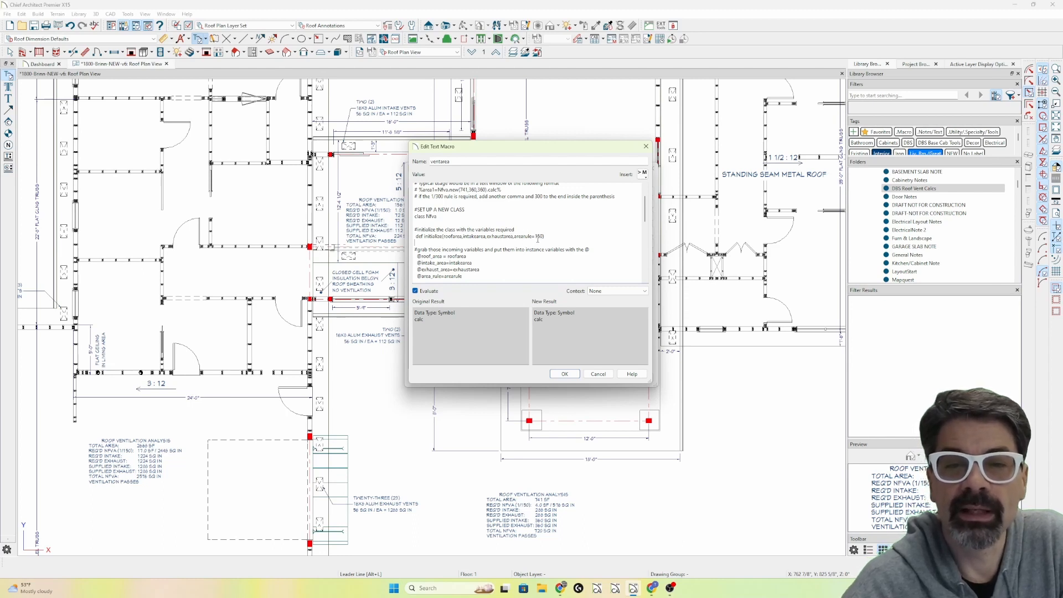
drag(513, 236, 541, 239)
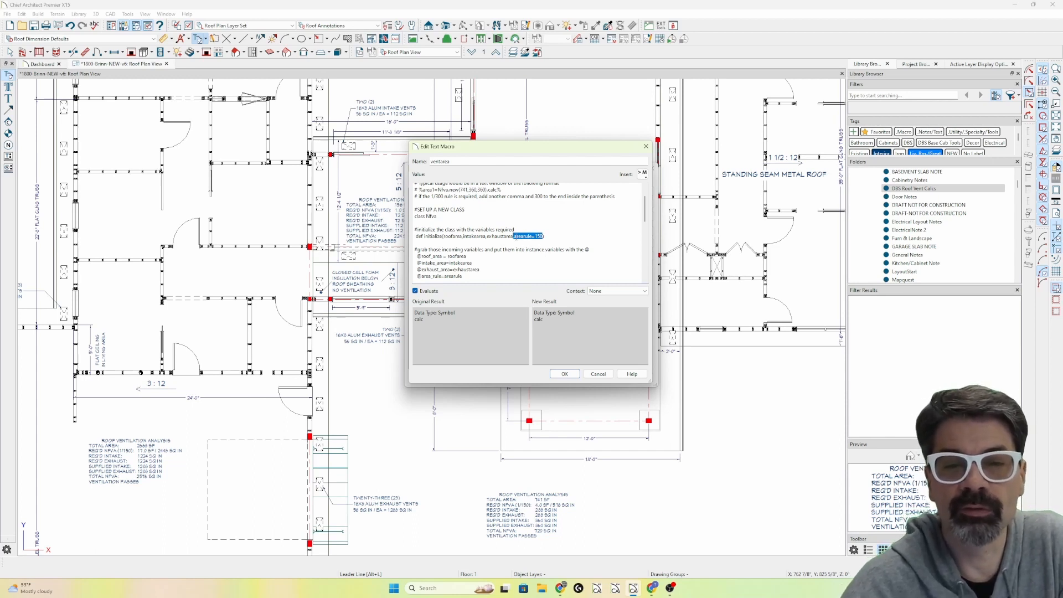
click(464, 237)
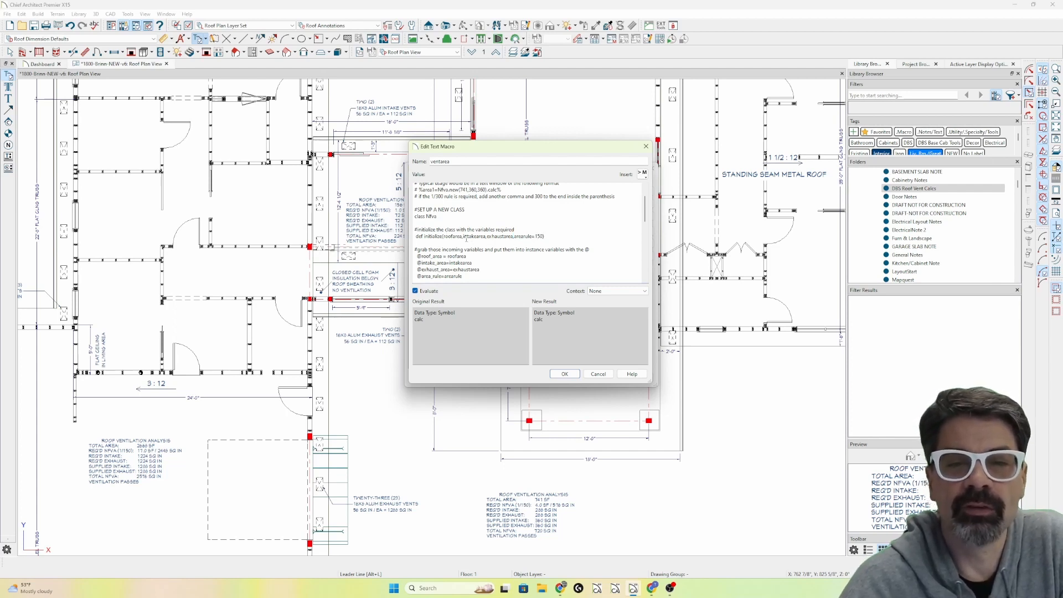
scroll(448, 244, down, 1)
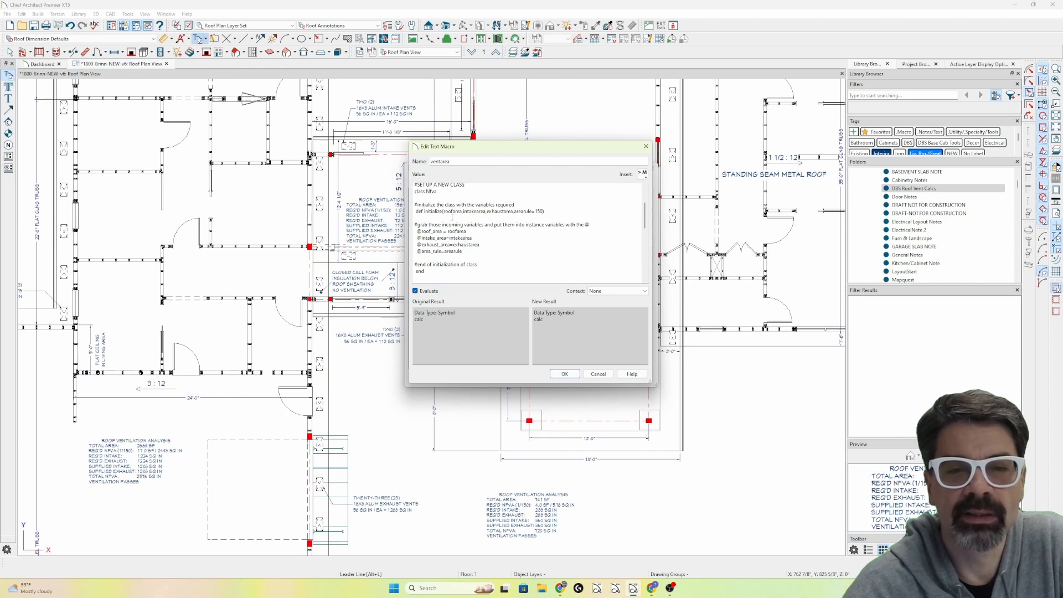
key(ctrl+shift+3)
mouse_move(444, 215)
mouse_down()
mouse_move(463, 215)
mouse_move(458, 235)
mouse_move(412, 234)
mouse_move(452, 236)
mouse_move(441, 232)
mouse_up()
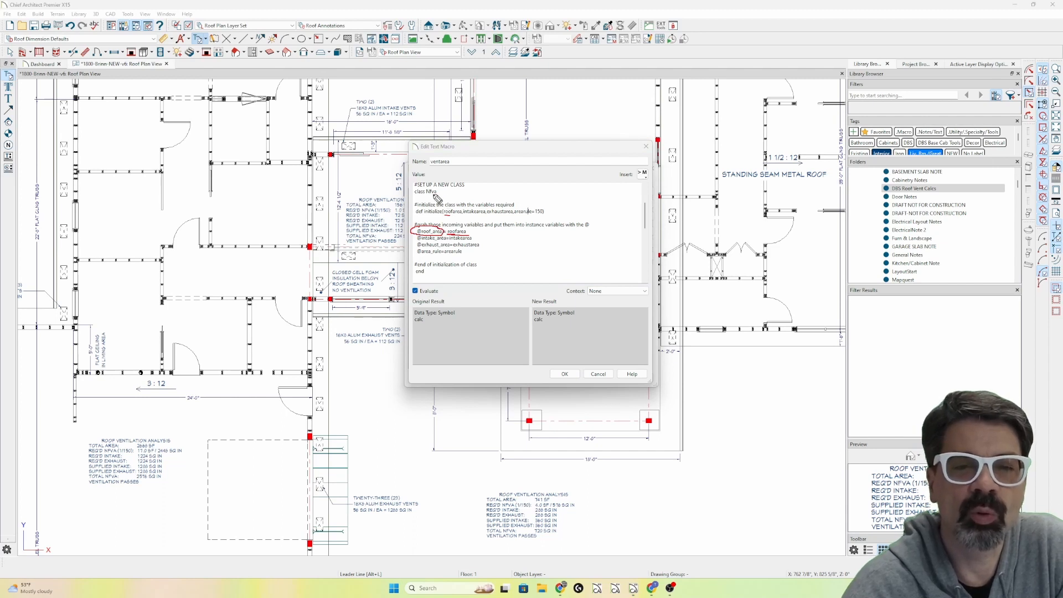
drag(438, 194, 414, 194)
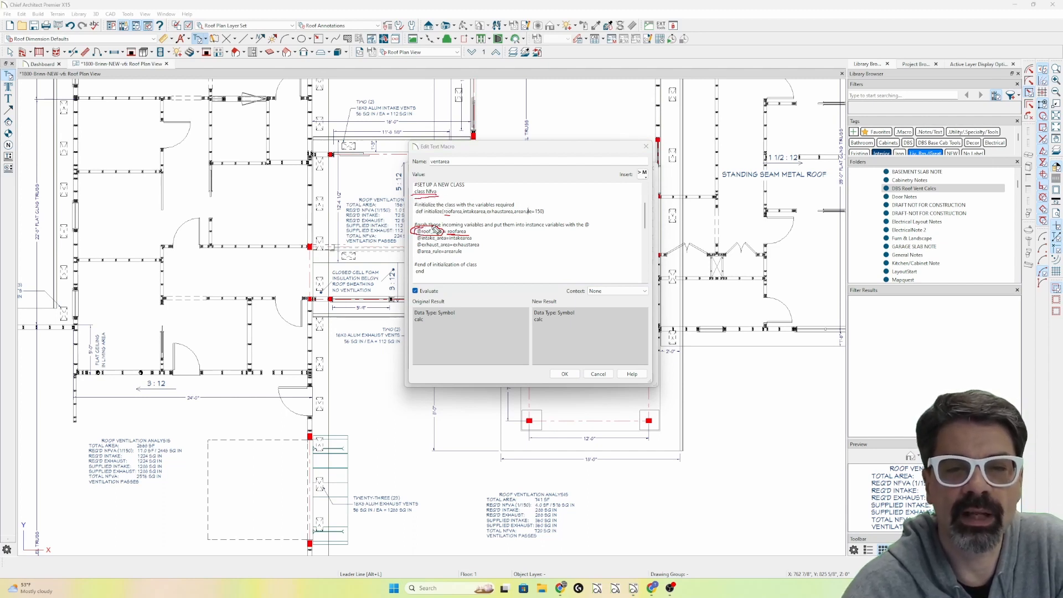
mouse_move(446, 188)
mouse_down()
mouse_move(418, 185)
mouse_move(424, 200)
mouse_move(443, 192)
mouse_up()
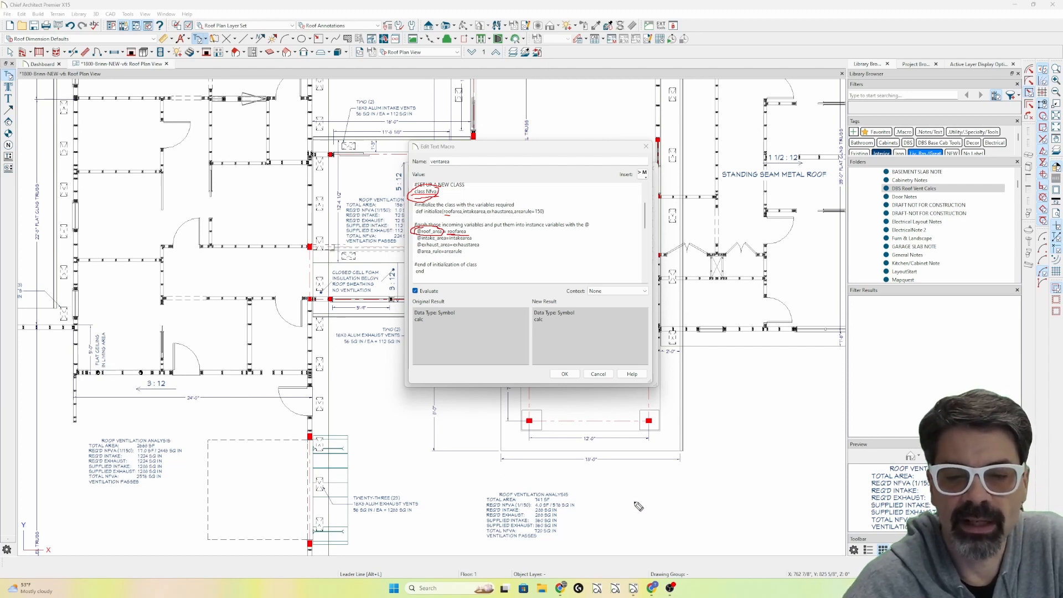
Circle the new ventilation note and the other roof ventilation analysis locations on the plan in red.
mouse_move(560, 485)
mouse_down()
mouse_move(503, 489)
mouse_move(493, 543)
mouse_move(611, 526)
mouse_move(548, 479)
mouse_move(489, 512)
mouse_move(562, 554)
mouse_move(573, 495)
mouse_up()
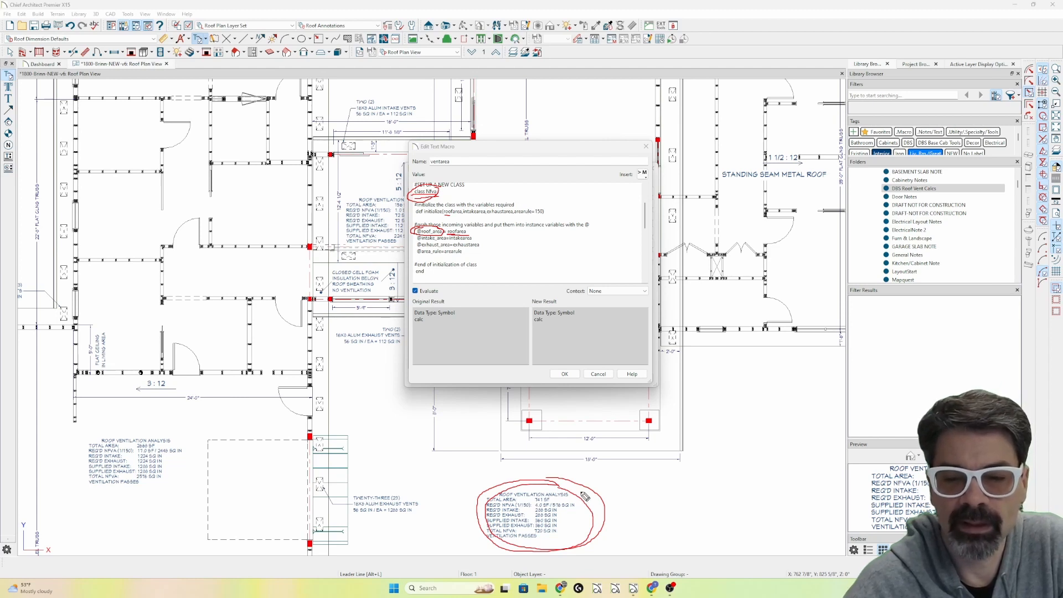
drag(582, 476, 582, 496)
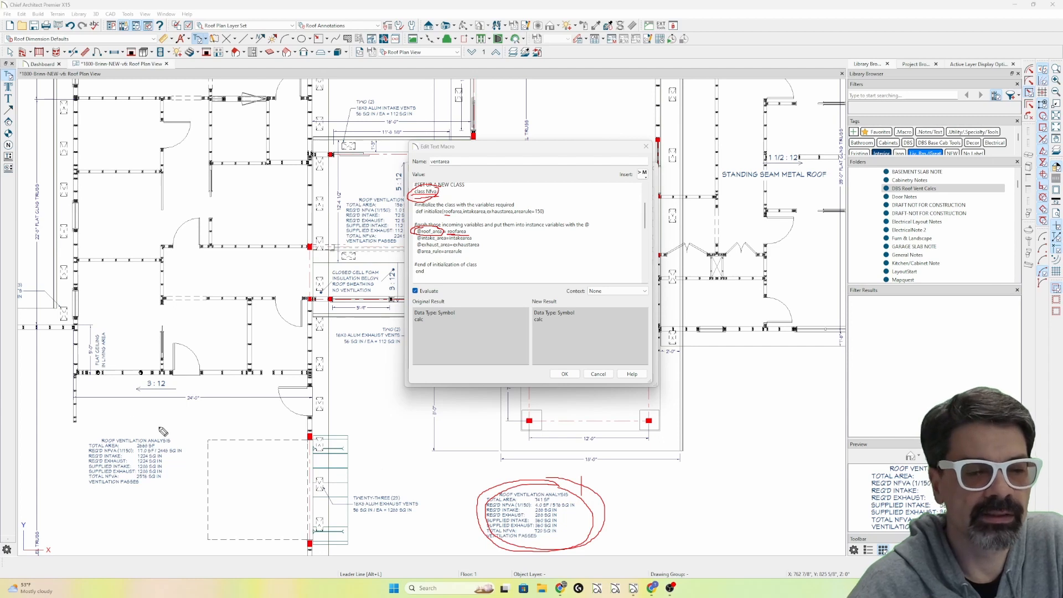
mouse_move(167, 432)
mouse_down()
mouse_move(138, 507)
mouse_move(181, 439)
mouse_up()
mouse_move(363, 190)
mouse_down()
mouse_move(337, 219)
mouse_move(403, 224)
mouse_move(397, 191)
mouse_up()
drag(536, 110, 583, 80)
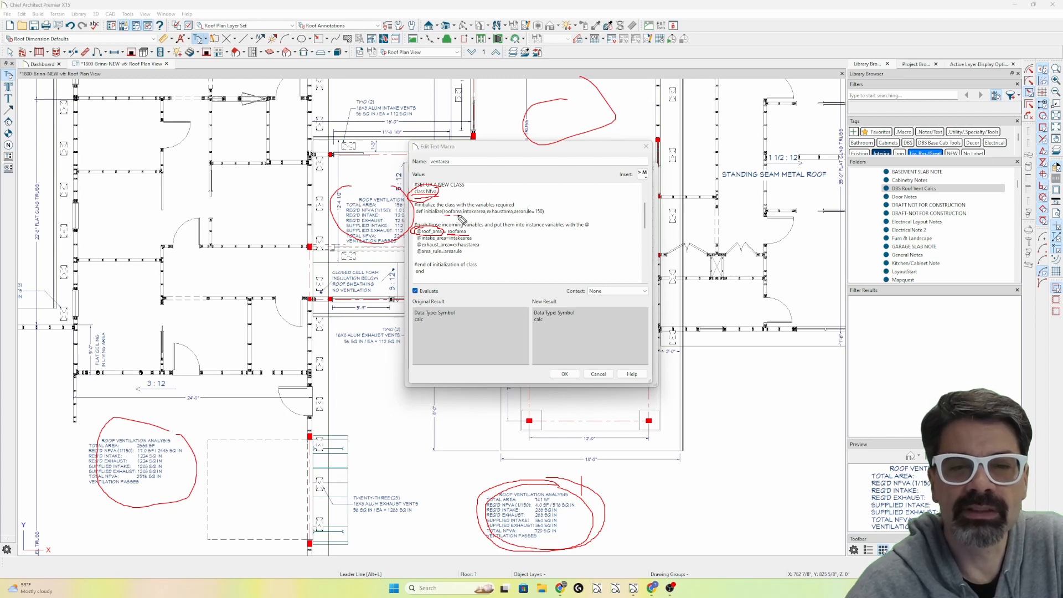
drag(445, 216, 512, 219)
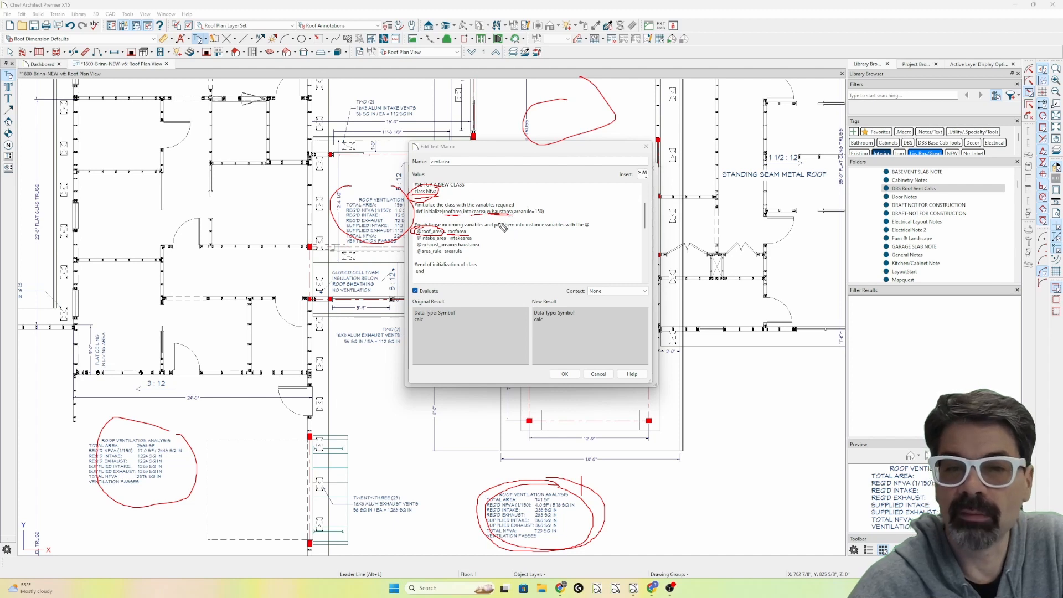
drag(571, 500, 519, 526)
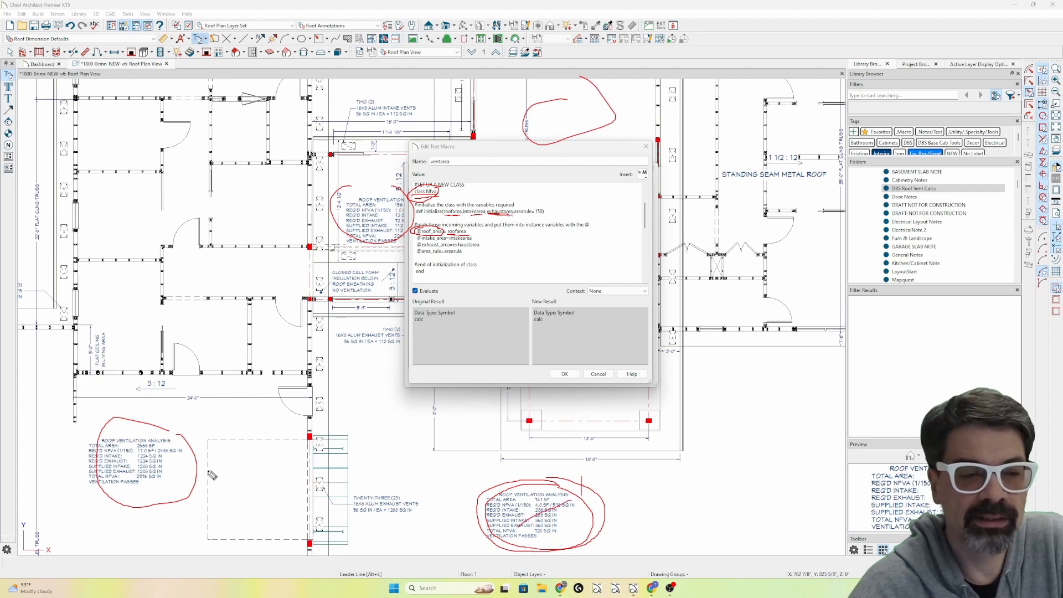
drag(176, 440, 151, 466)
drag(356, 215, 357, 236)
drag(565, 101, 577, 95)
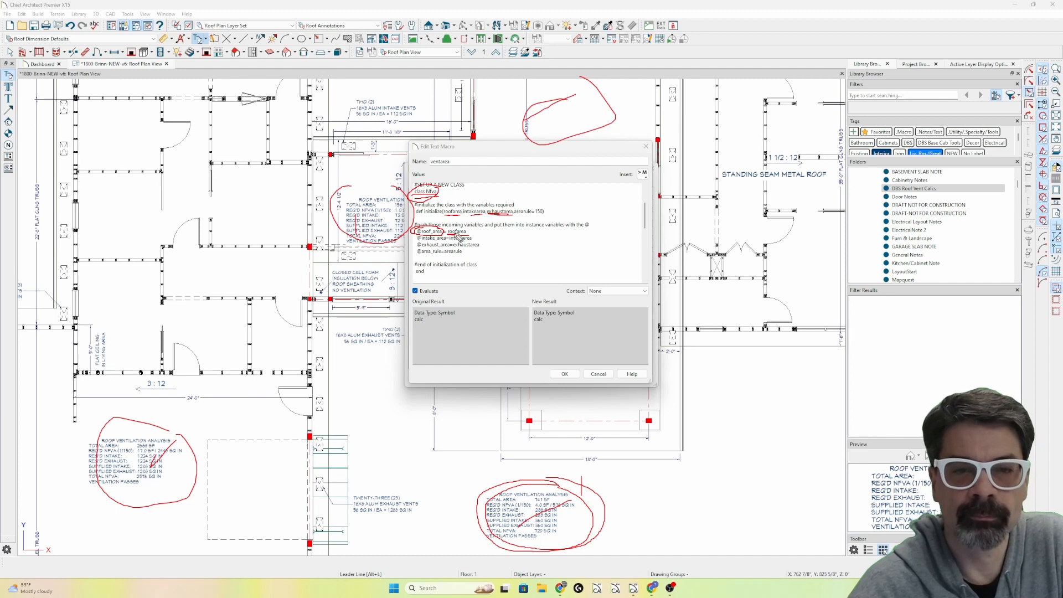
mouse_move(437, 231)
mouse_down()
mouse_move(415, 236)
mouse_move(426, 243)
mouse_move(451, 234)
mouse_up()
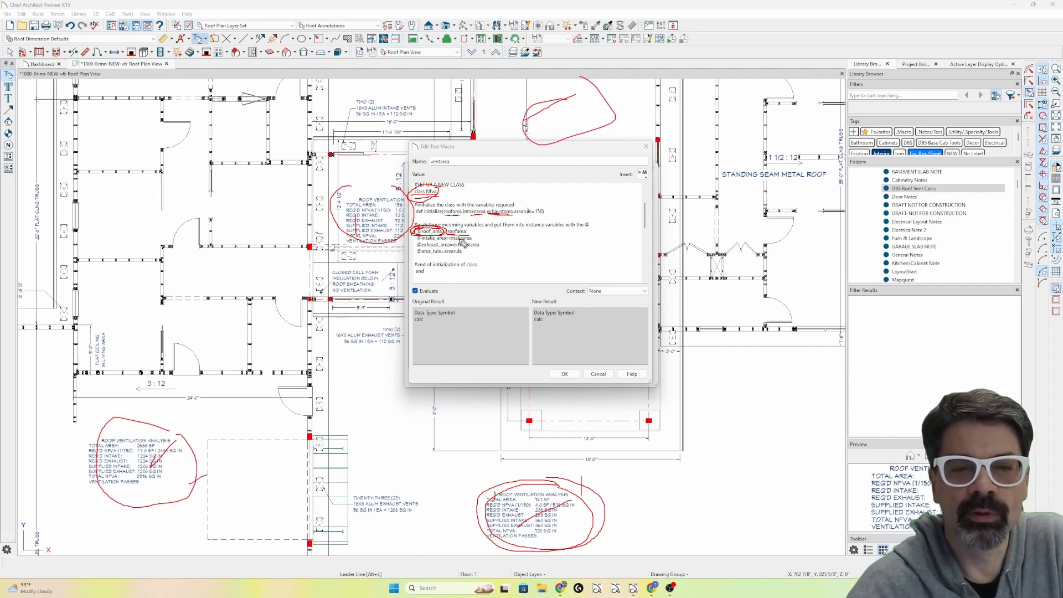
key(Escape)
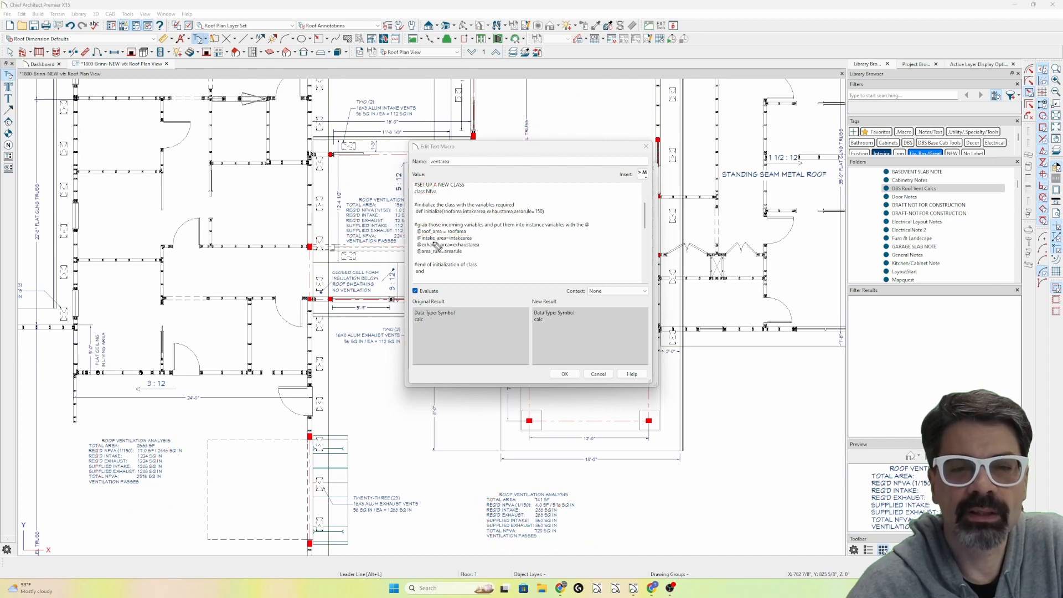
Mark the initialize block with its instance variables and the end-of-initialization comment in red, and clear the markup.
mouse_move(436, 254)
mouse_down()
mouse_move(424, 256)
mouse_move(438, 279)
mouse_move(424, 277)
mouse_move(422, 220)
mouse_move(459, 215)
mouse_up()
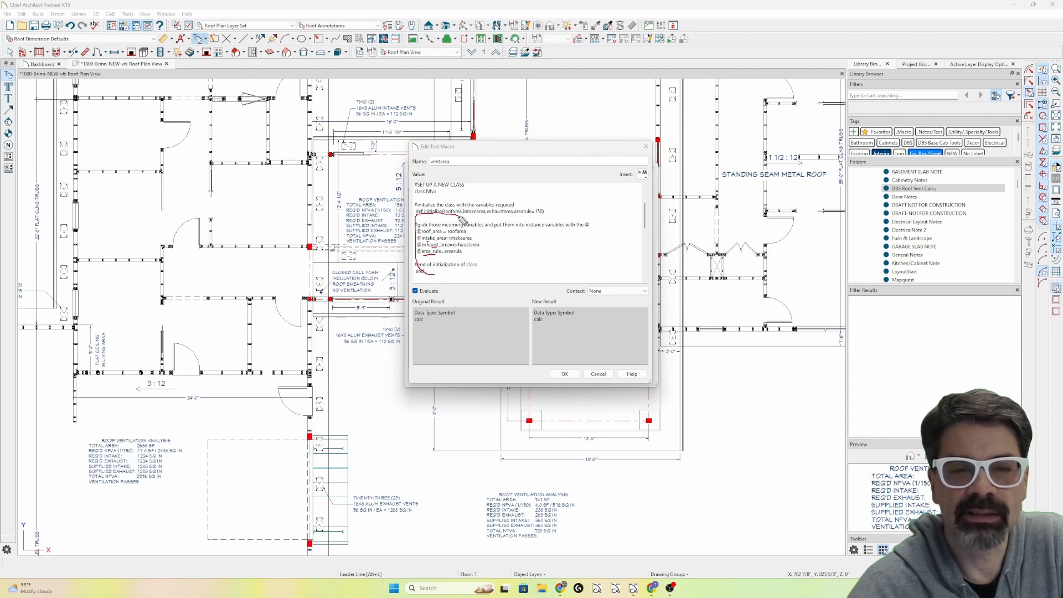
key(e)
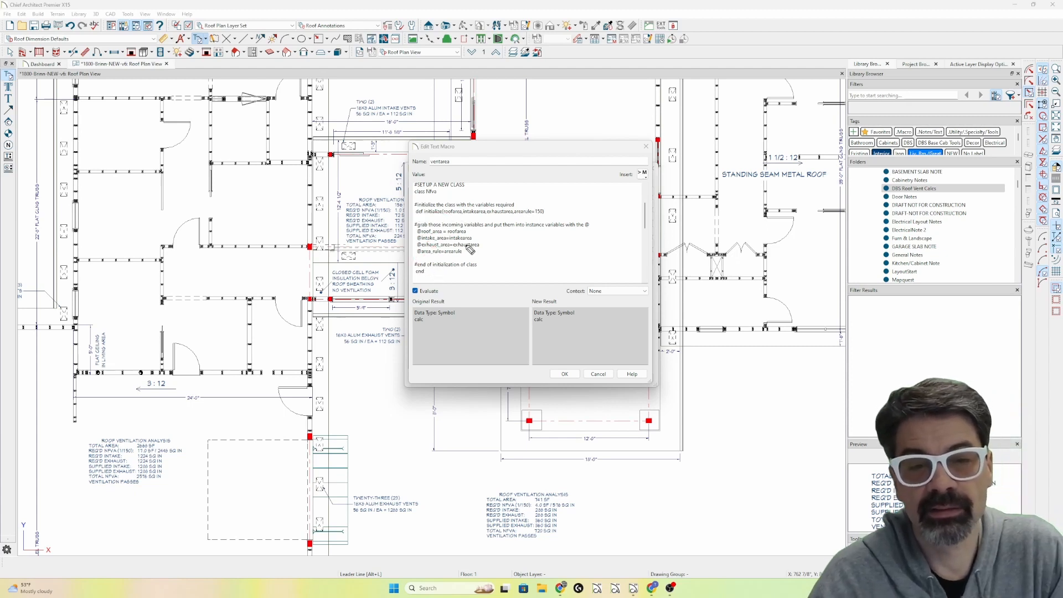
drag(470, 261, 468, 273)
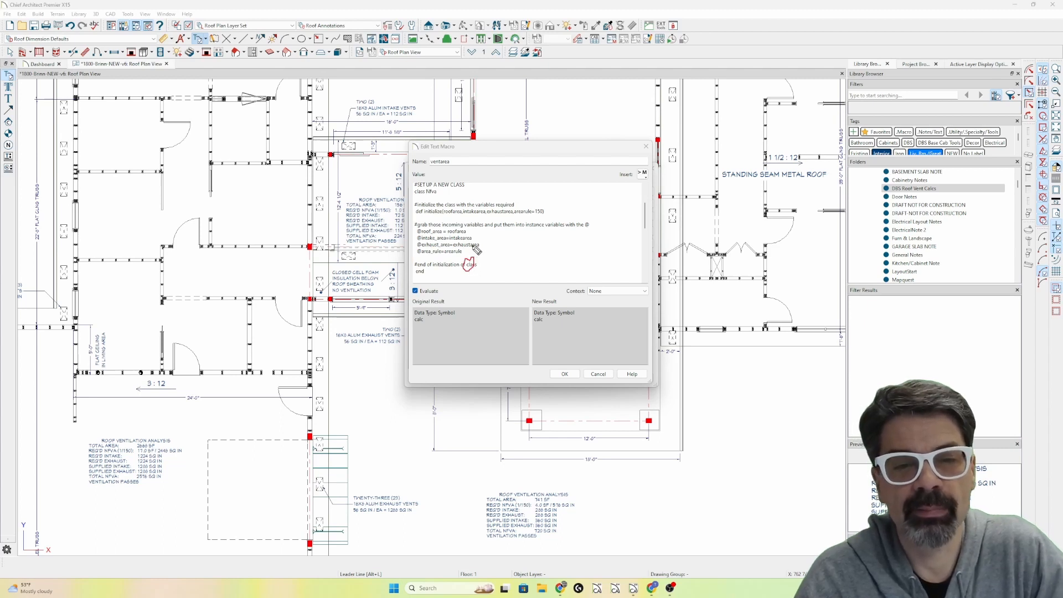
key(e)
scroll(480, 244, down, 4)
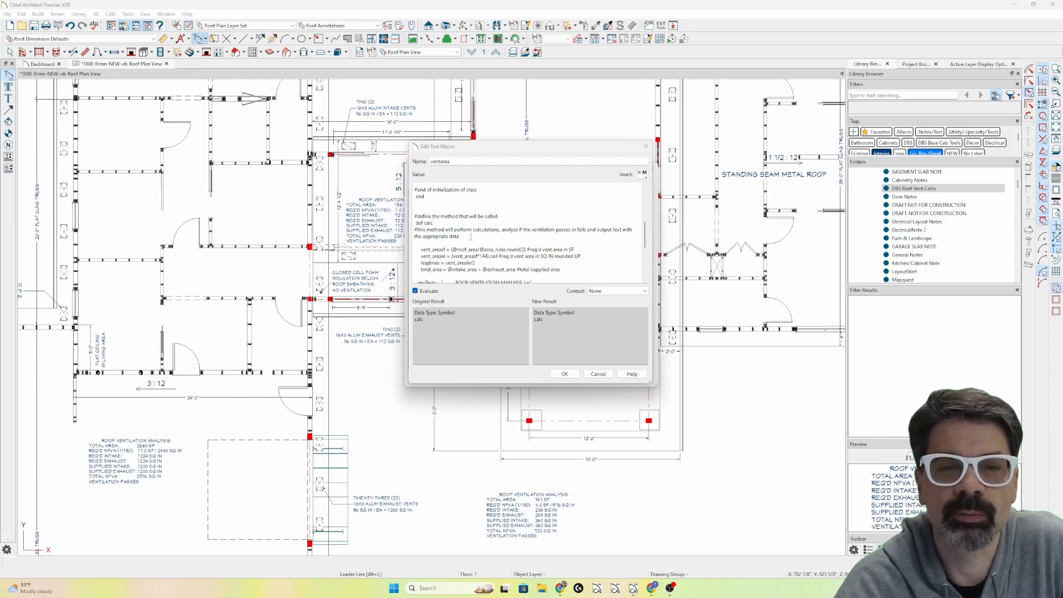
scroll(471, 236, down, 1)
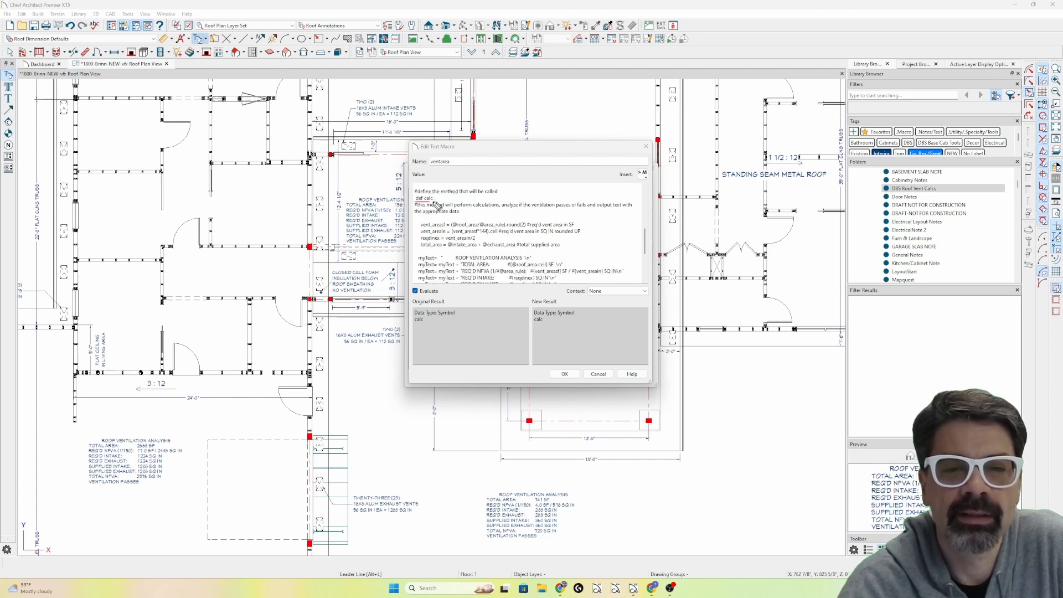
drag(417, 228, 447, 231)
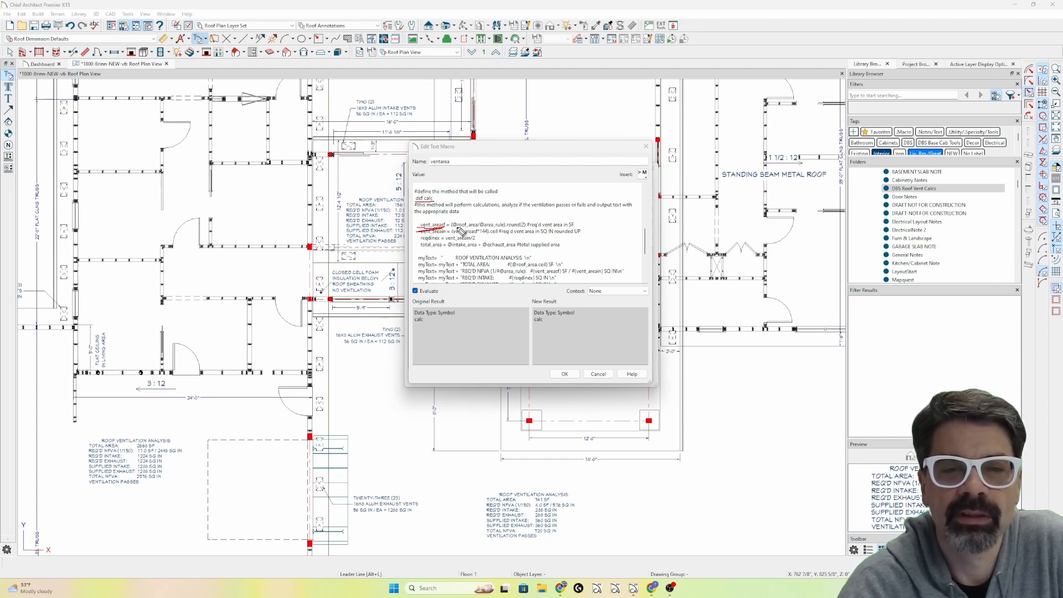
mouse_move(462, 232)
mouse_down()
mouse_move(485, 229)
mouse_move(457, 222)
mouse_move(449, 237)
mouse_move(482, 231)
mouse_move(481, 220)
mouse_move(513, 232)
mouse_move(503, 218)
mouse_move(522, 224)
mouse_move(506, 228)
mouse_move(529, 220)
mouse_up()
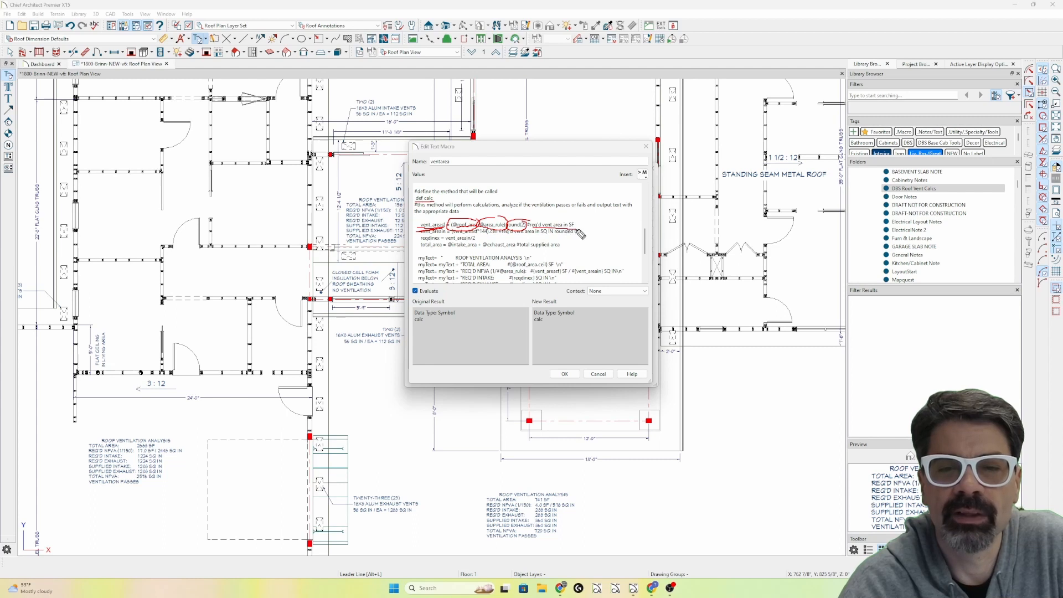
key(e)
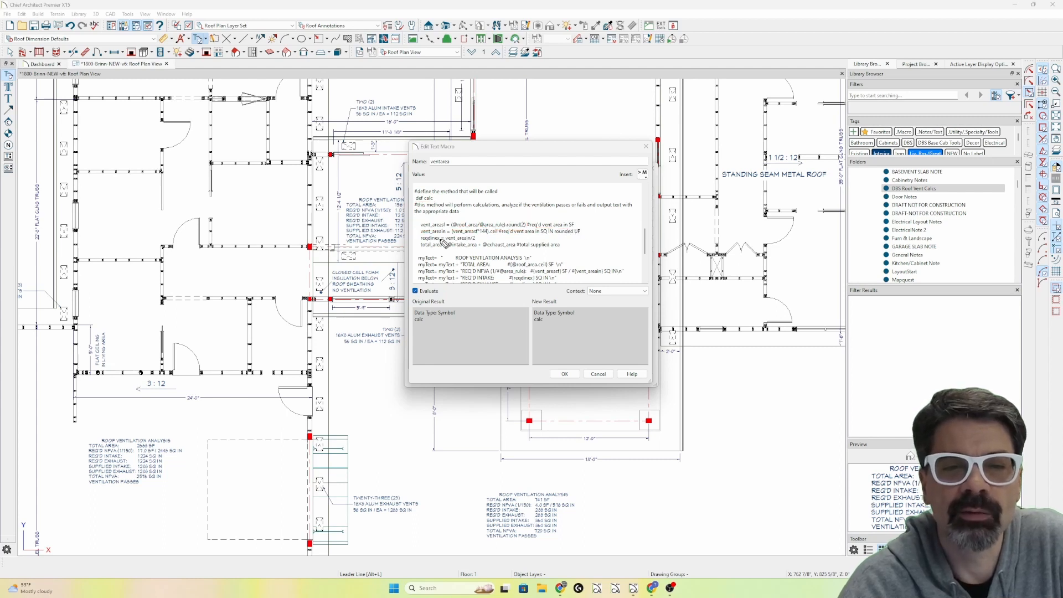
Underline the vent_areain line and mark the matching required NFVA values in the ventilation note below the porch.
drag(417, 234, 446, 234)
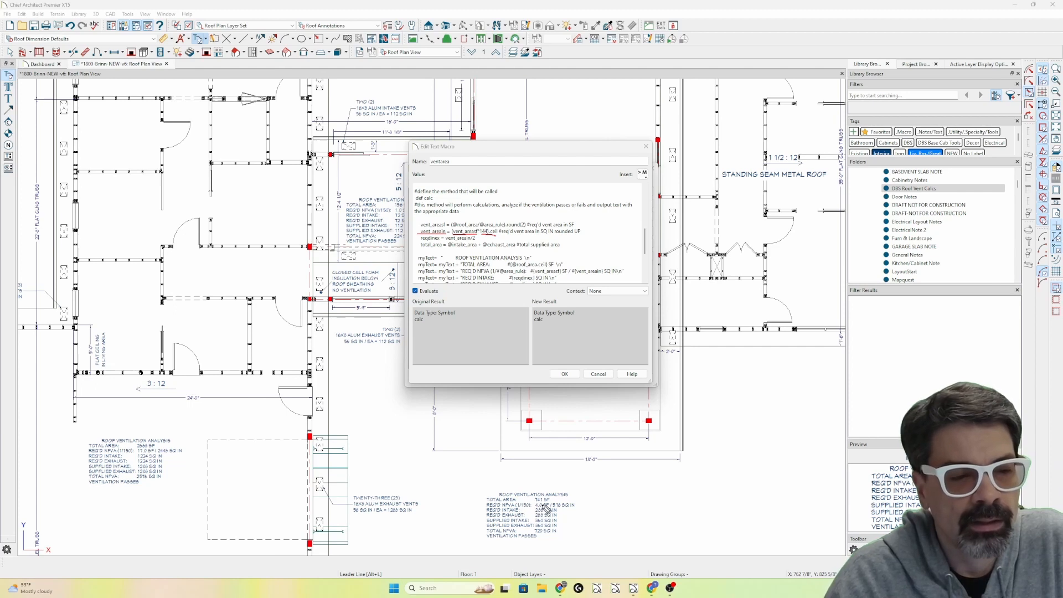
mouse_move(553, 497)
mouse_down()
mouse_move(533, 499)
mouse_move(556, 508)
mouse_up()
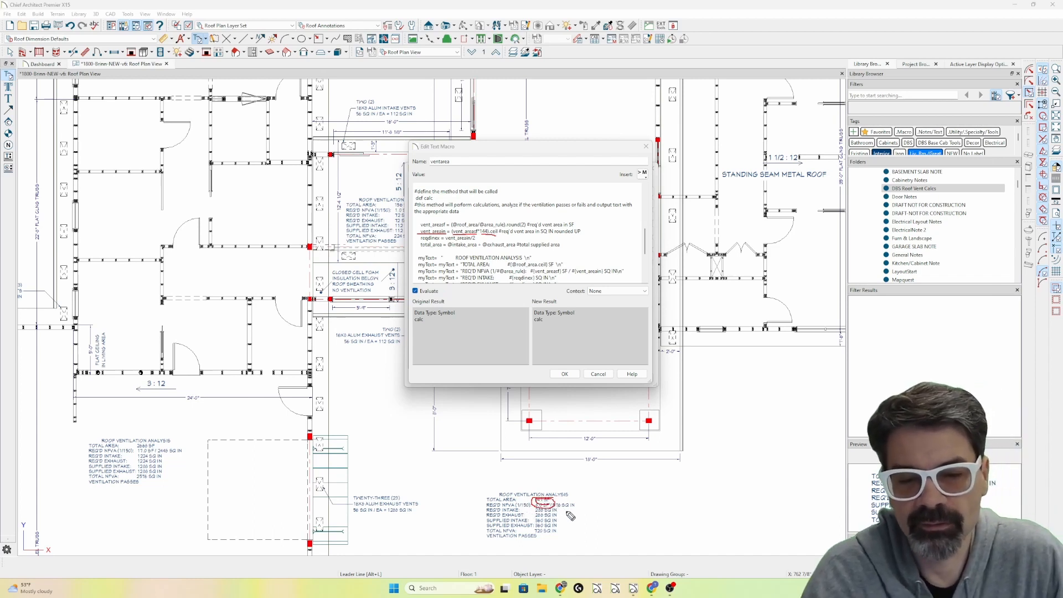
key(e)
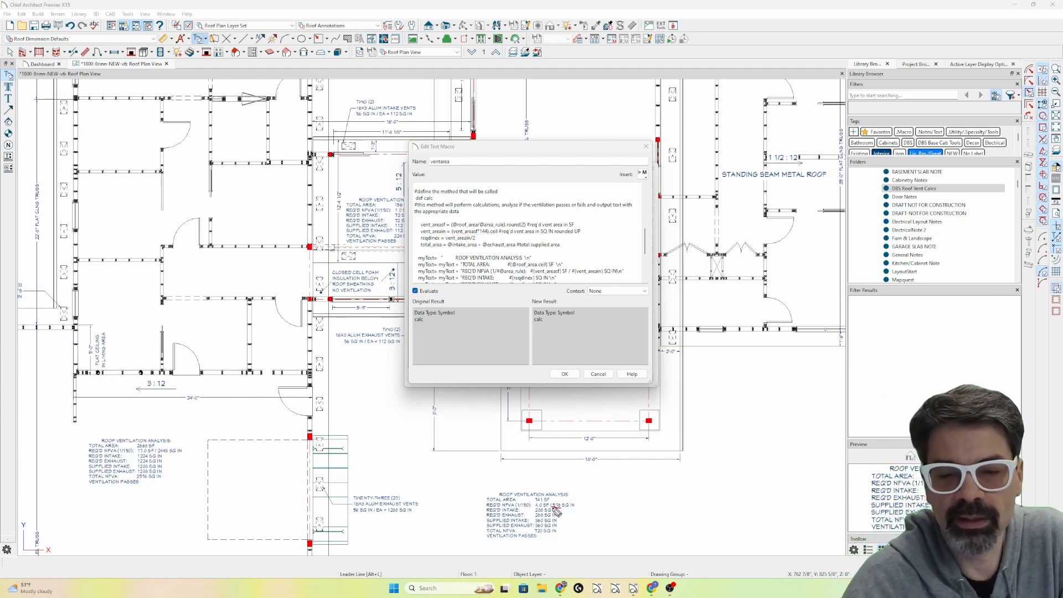
drag(552, 506, 562, 508)
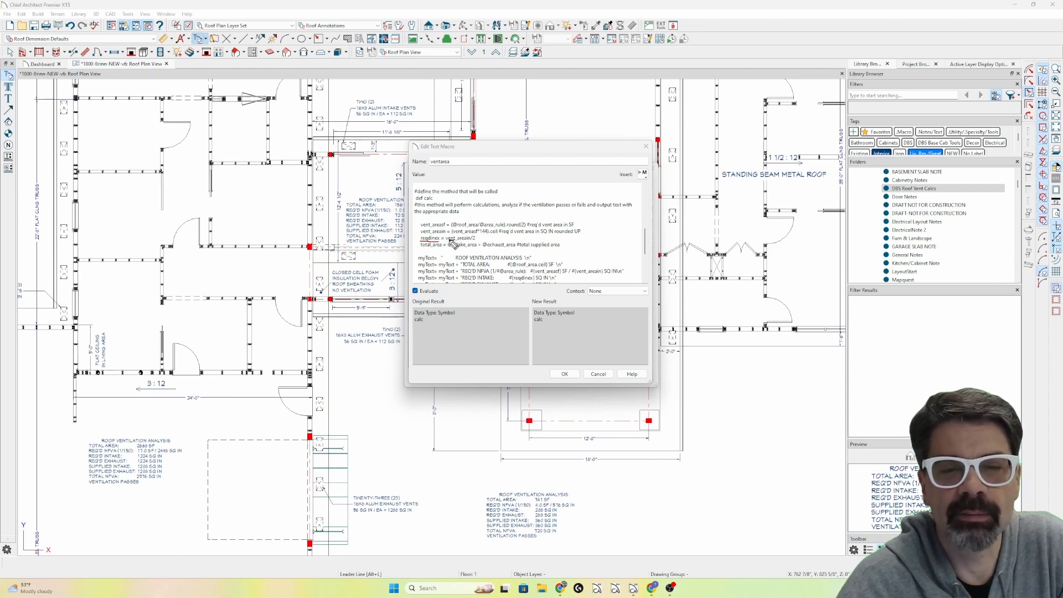
Mark up the reqdinex and total_area lines of the calc method, and close the ventarea macro with its code accepted.
drag(424, 243, 474, 240)
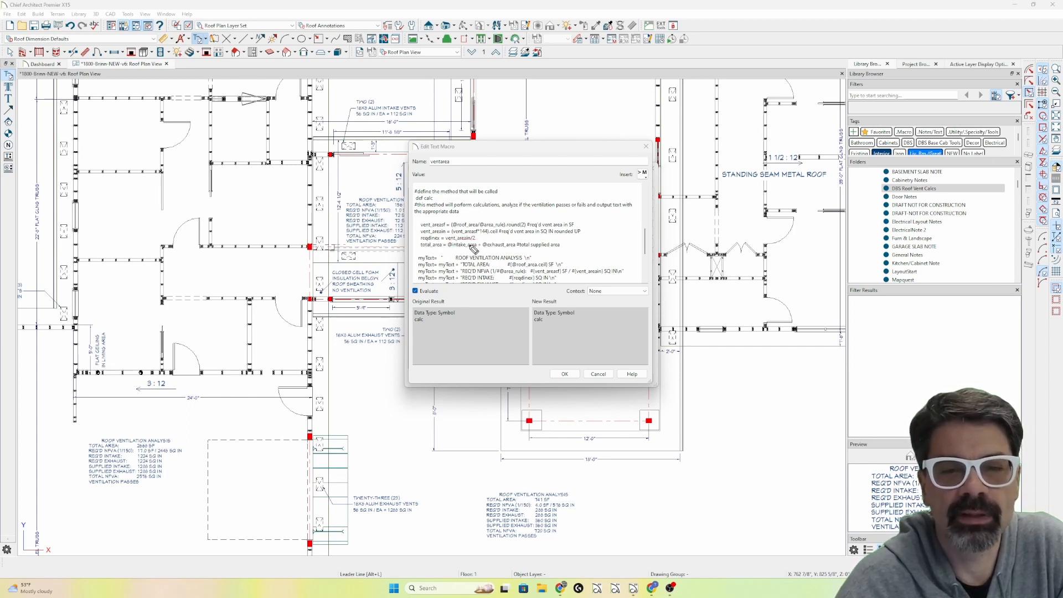
mouse_move(484, 242)
mouse_down()
mouse_move(439, 233)
mouse_move(414, 245)
mouse_move(450, 247)
mouse_up()
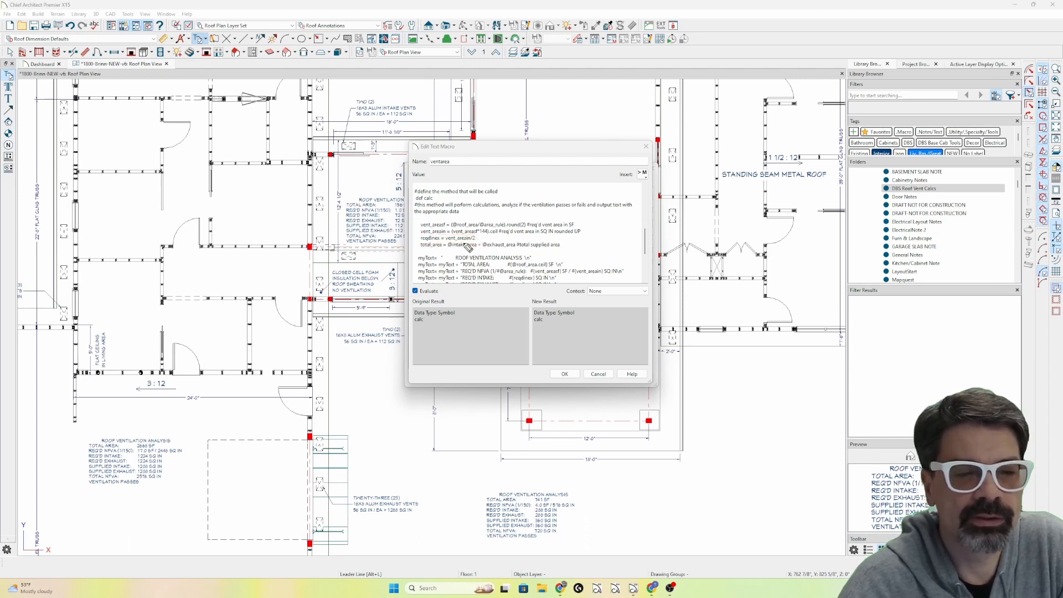
click(565, 375)
click(565, 375)
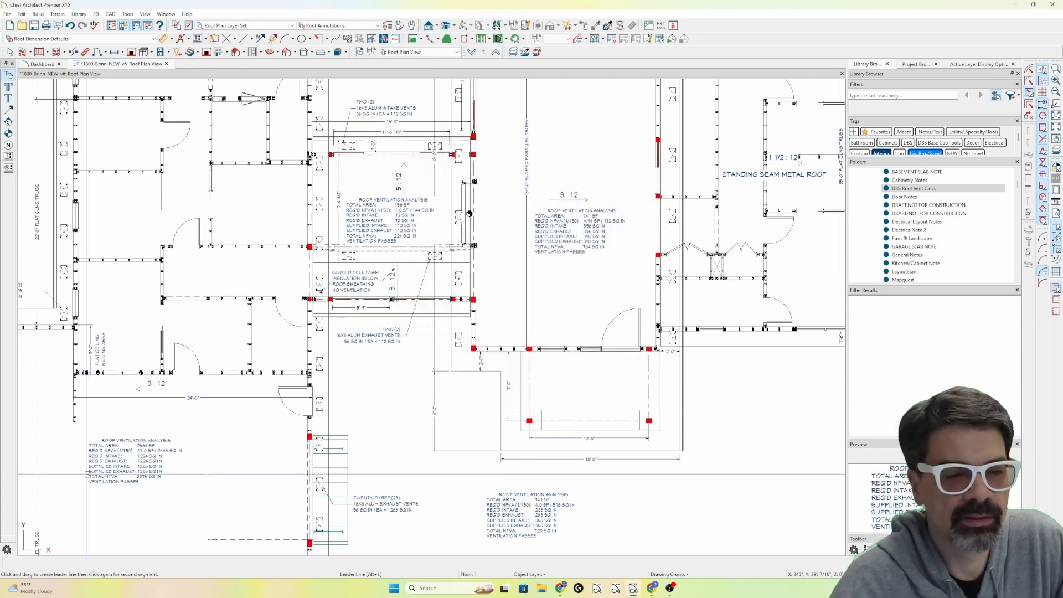
View the Nfva macro call using the intake and exhaust variables in the 2668 SF ventilation note.
double_click(124, 461)
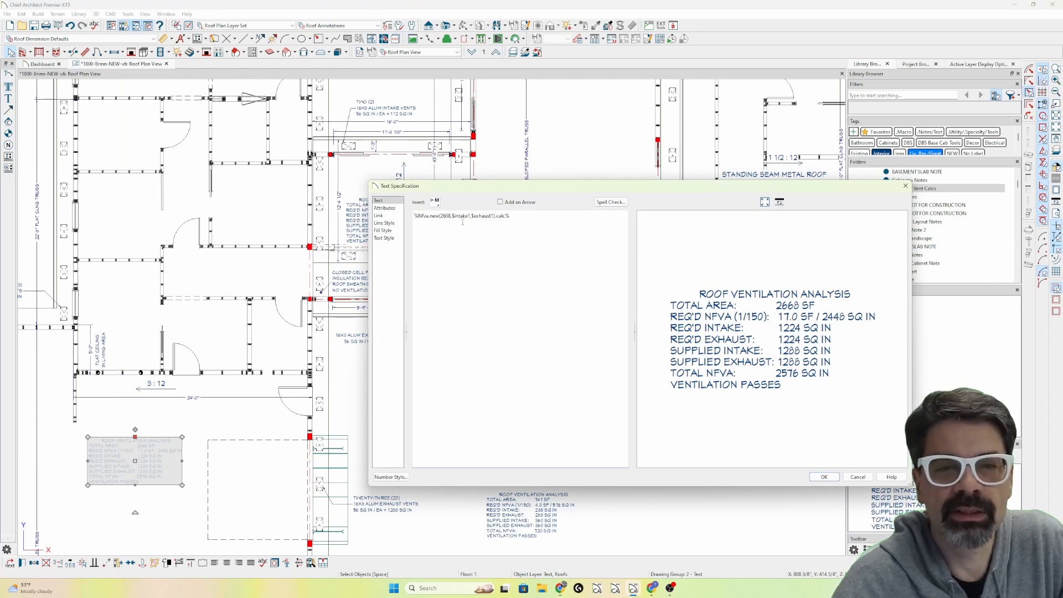
key(Escape)
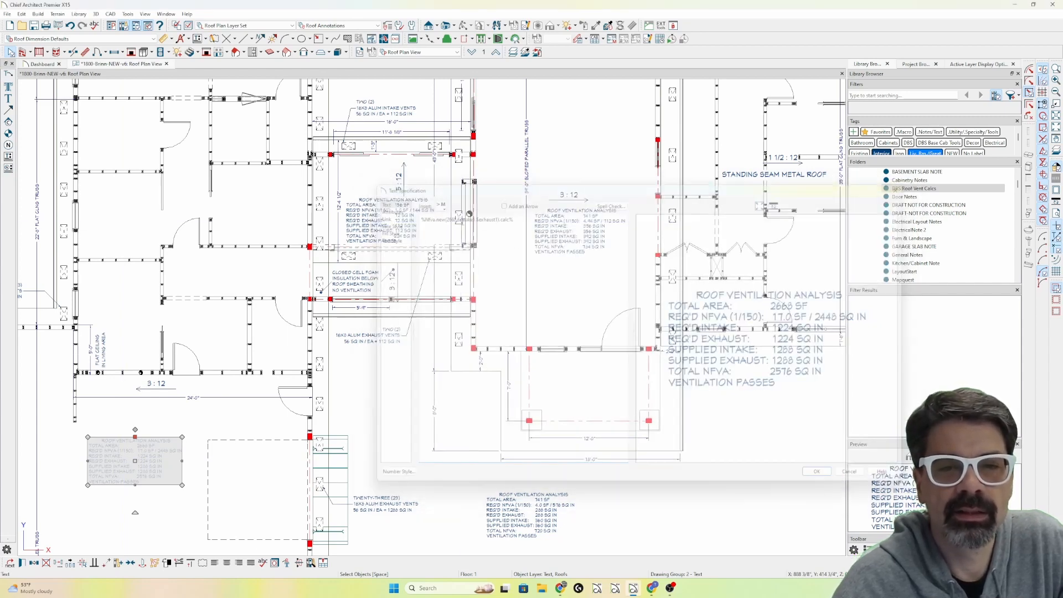
In the 156 SF ventilation note's Nfva.new call, set both the supplied intake and supplied exhaust to 50.
click(399, 227)
double_click(399, 227)
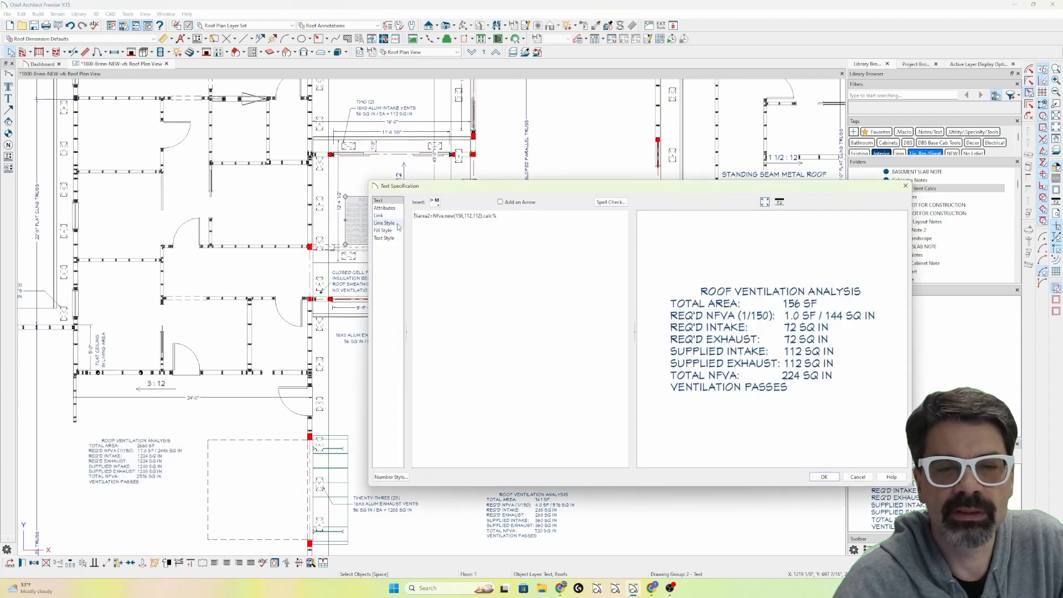
double_click(460, 216)
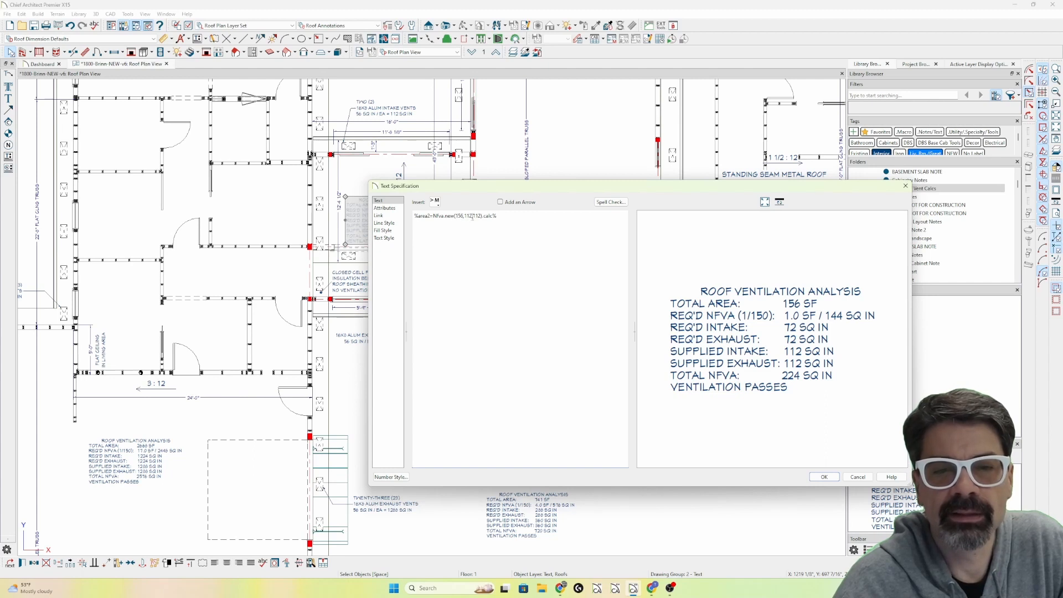
text(50,)
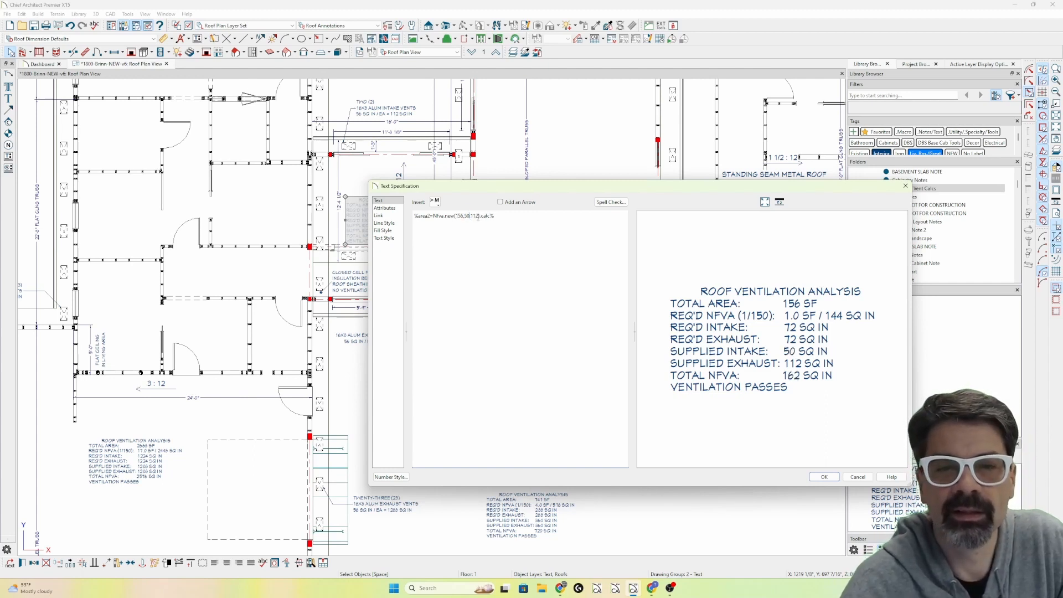
text(50)
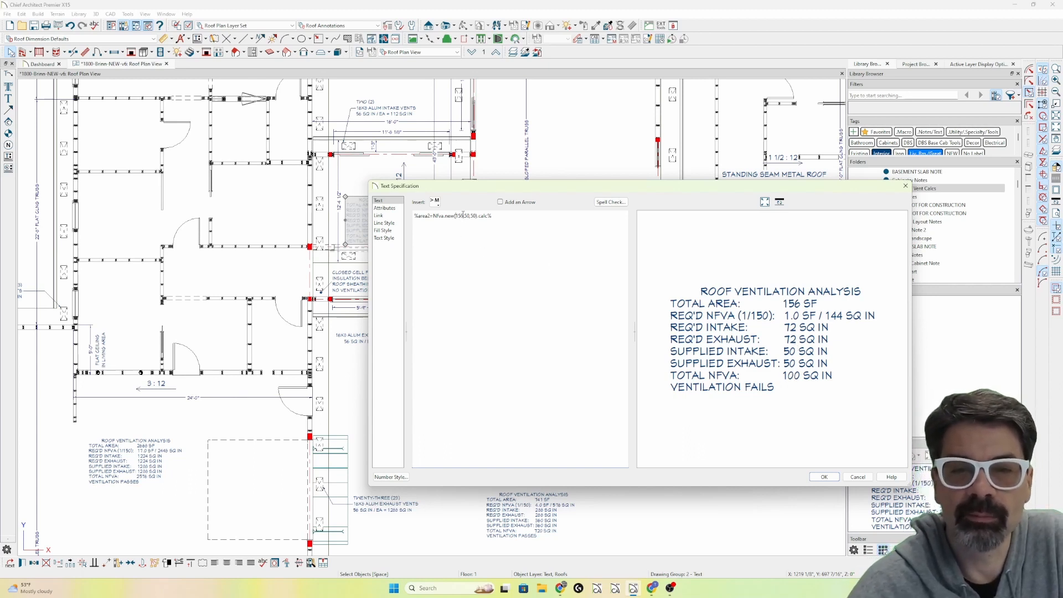
Set both the supplied intake and supplied exhaust in the 156 SF note's macro call to 112.
mouse_move(472, 191)
mouse_down()
mouse_move(473, 245)
mouse_move(474, 183)
mouse_up()
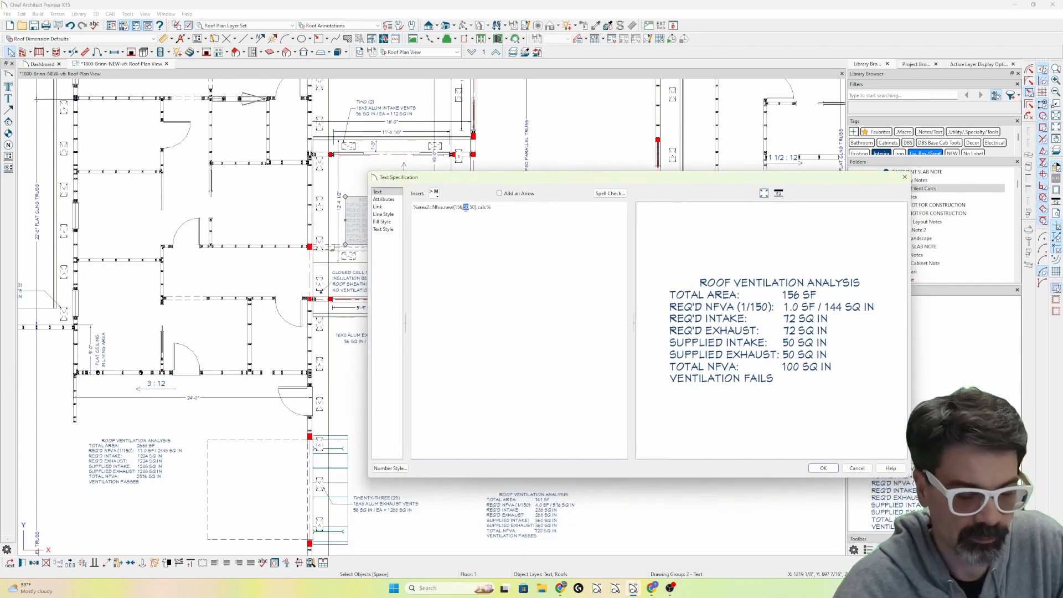
text(112,112)
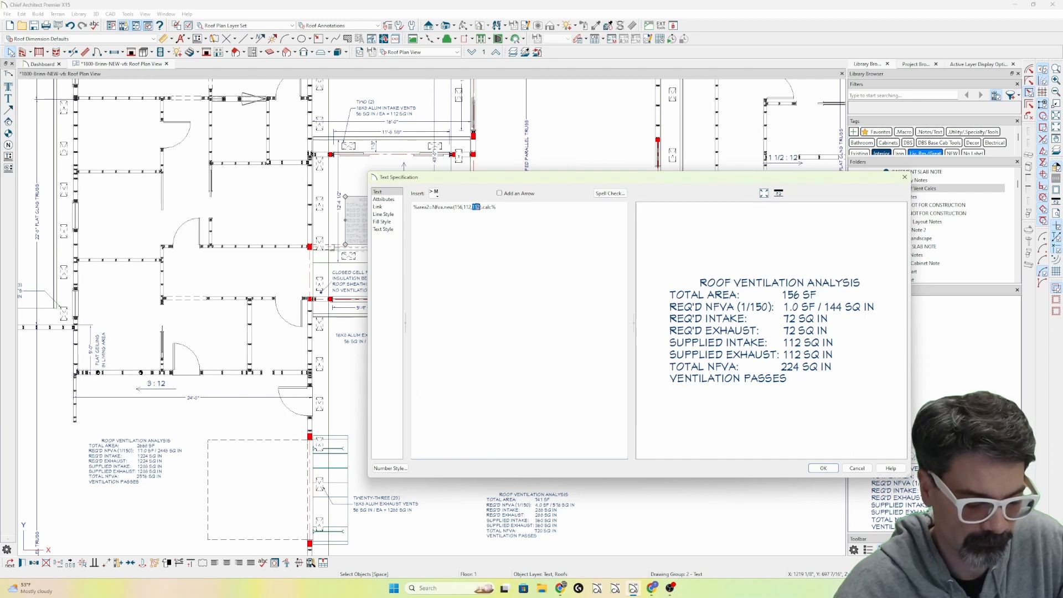
Test the supplied exhaust at 50 in the macro call, return it to 112 and accept the note.
text(50)
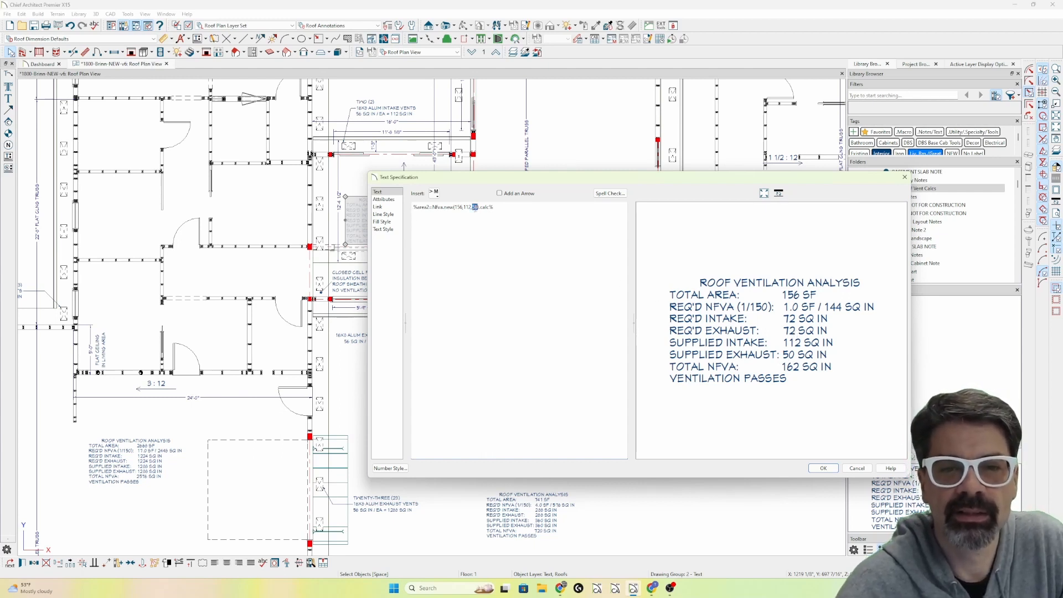
text(112)
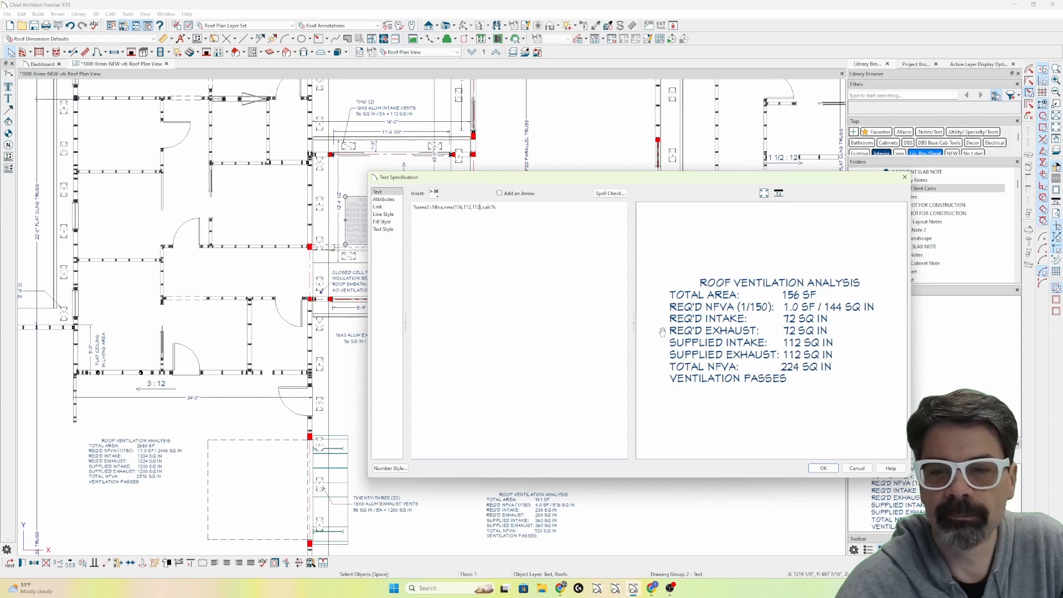
click(823, 468)
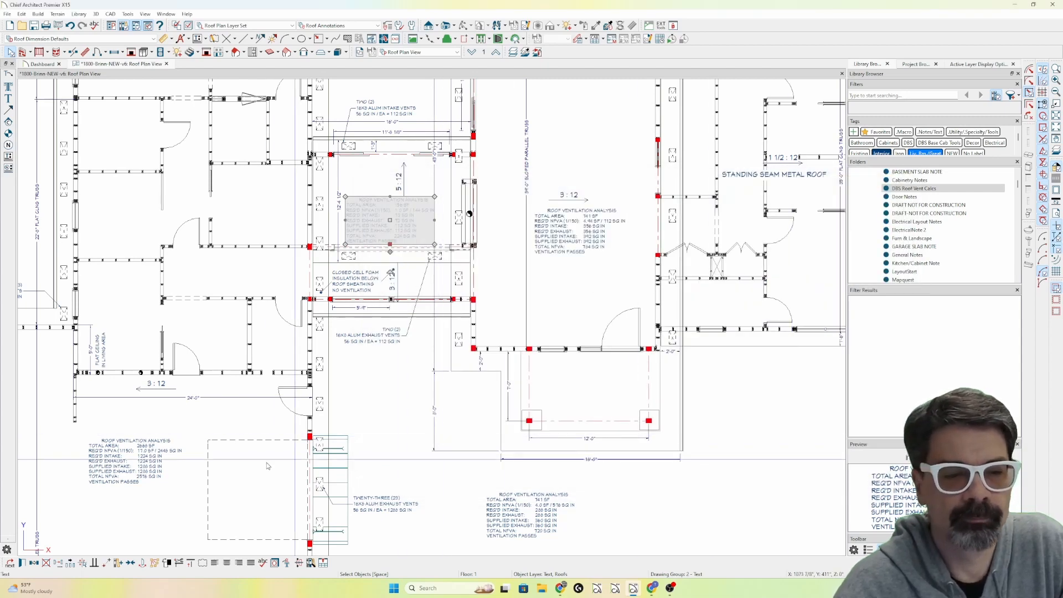
Compare the Nfva.new macro calls in the 156 SF note and the 741 SF note below the porch, leaving both unedited.
middle_drag(422, 334, 632, 277)
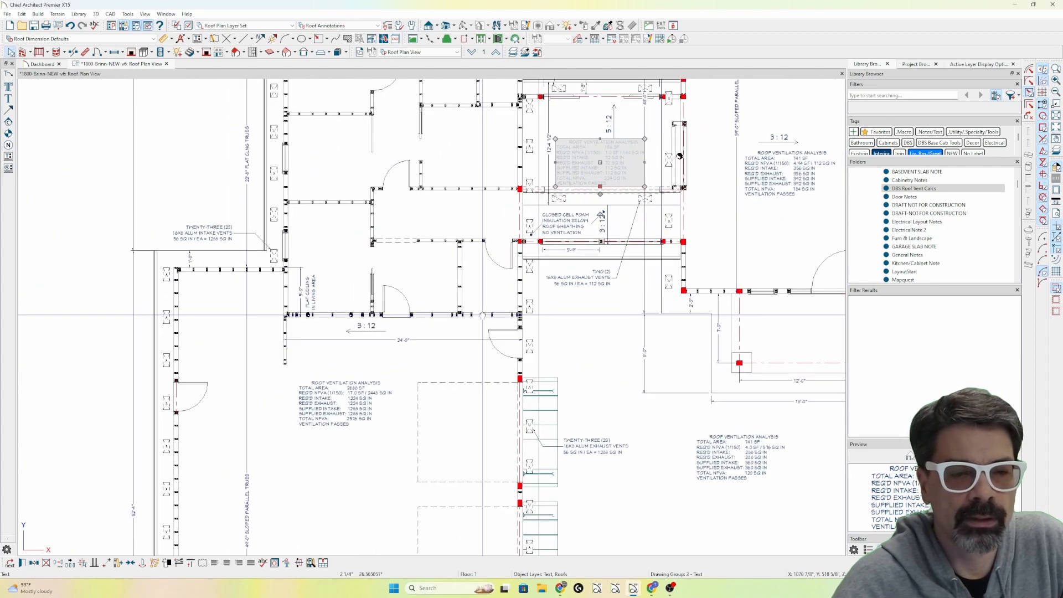
double_click(614, 157)
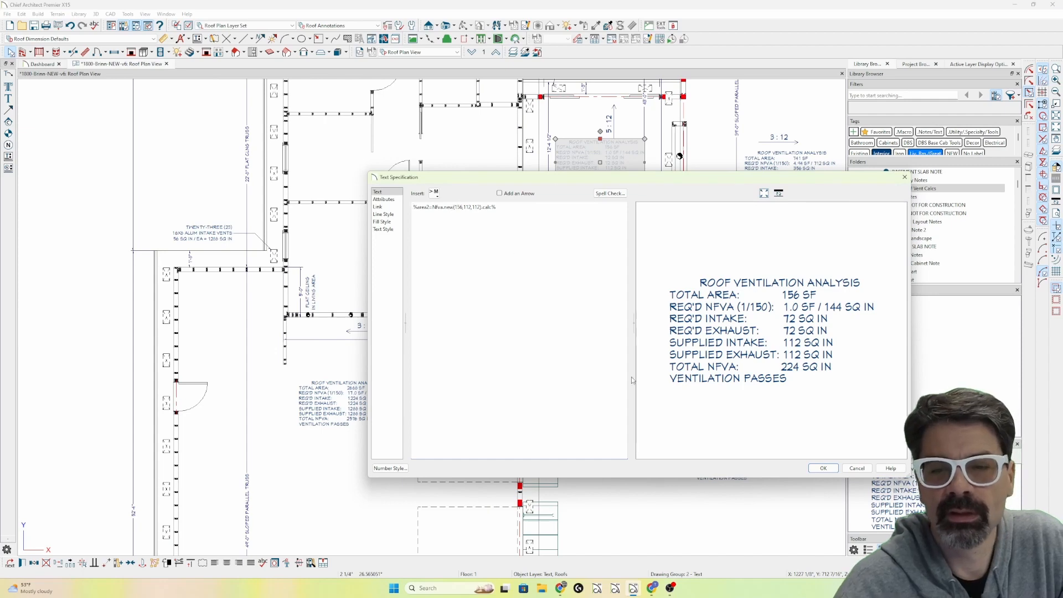
key(Escape)
double_click(720, 454)
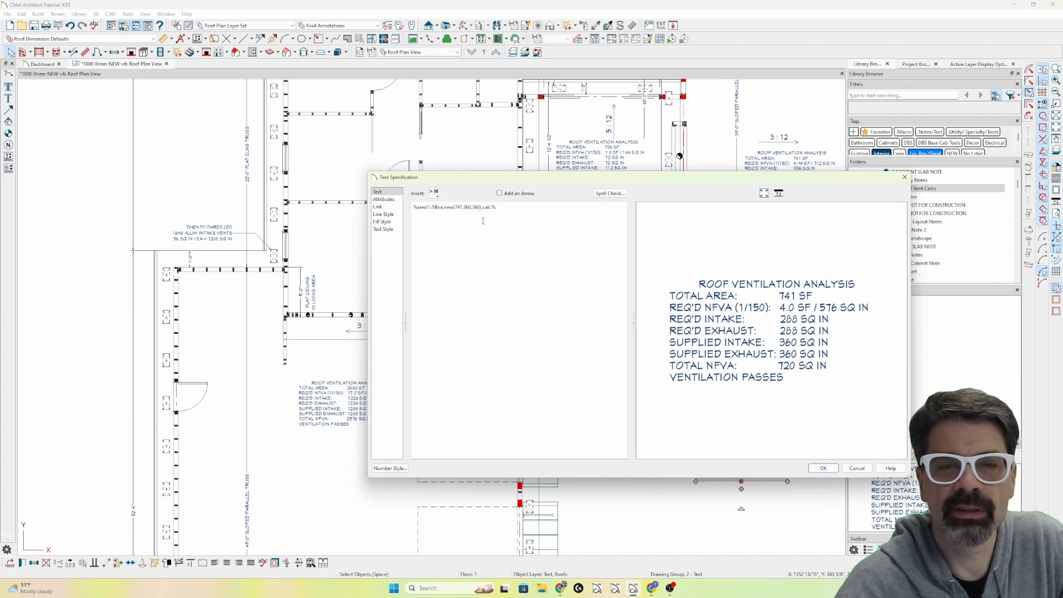
key(Escape)
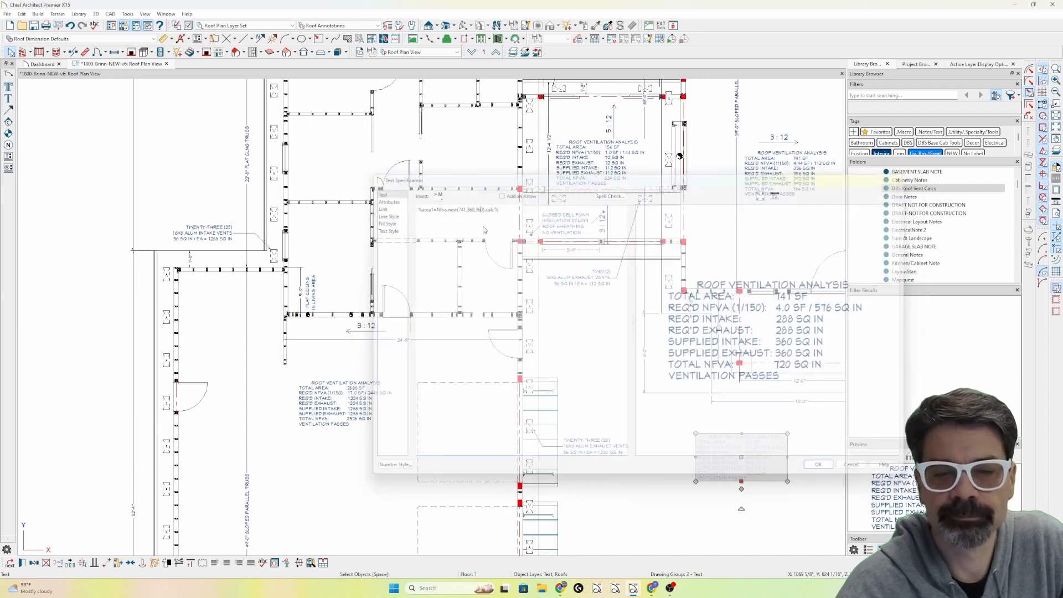
key(Escape)
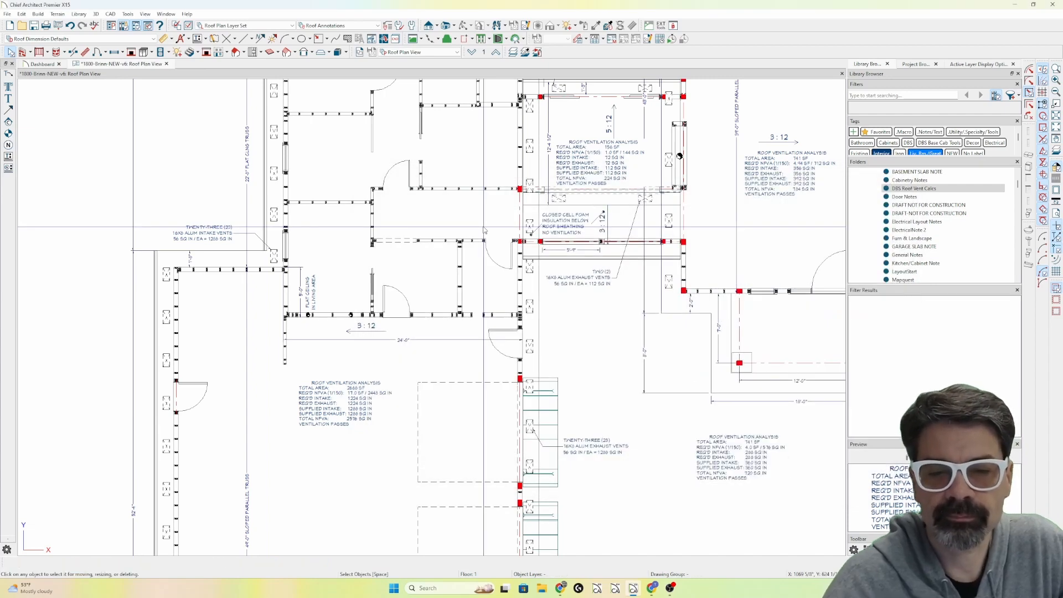
Examine the $exhaust1 variable in the twenty-three exhaust vents note and mark up the exhaust and intake vent notes in red.
double_click(588, 453)
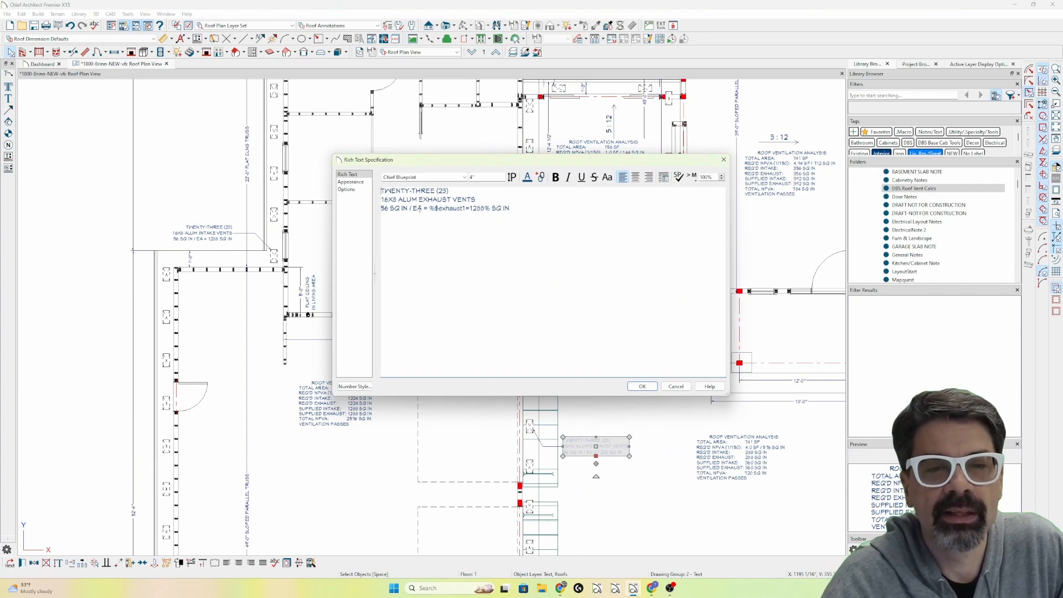
click(429, 209)
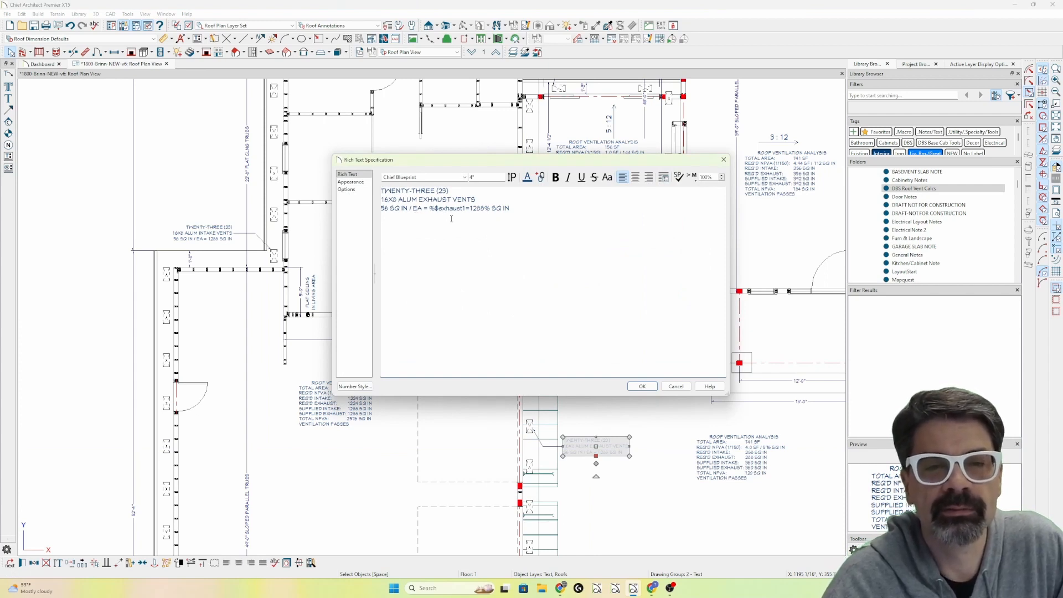
click(642, 386)
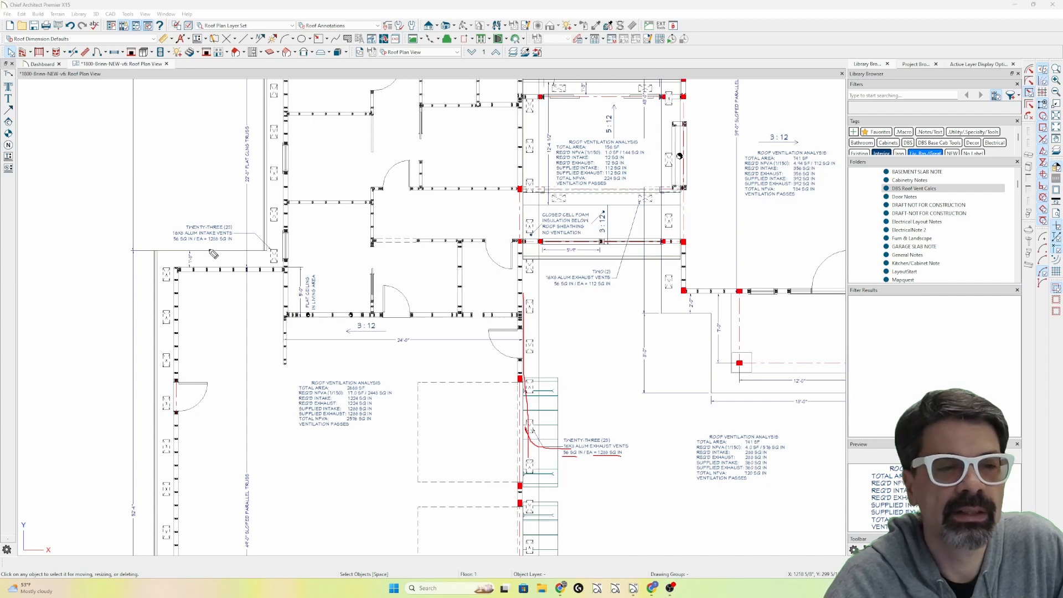
mouse_move(209, 211)
mouse_down()
mouse_move(216, 242)
mouse_move(271, 134)
mouse_up()
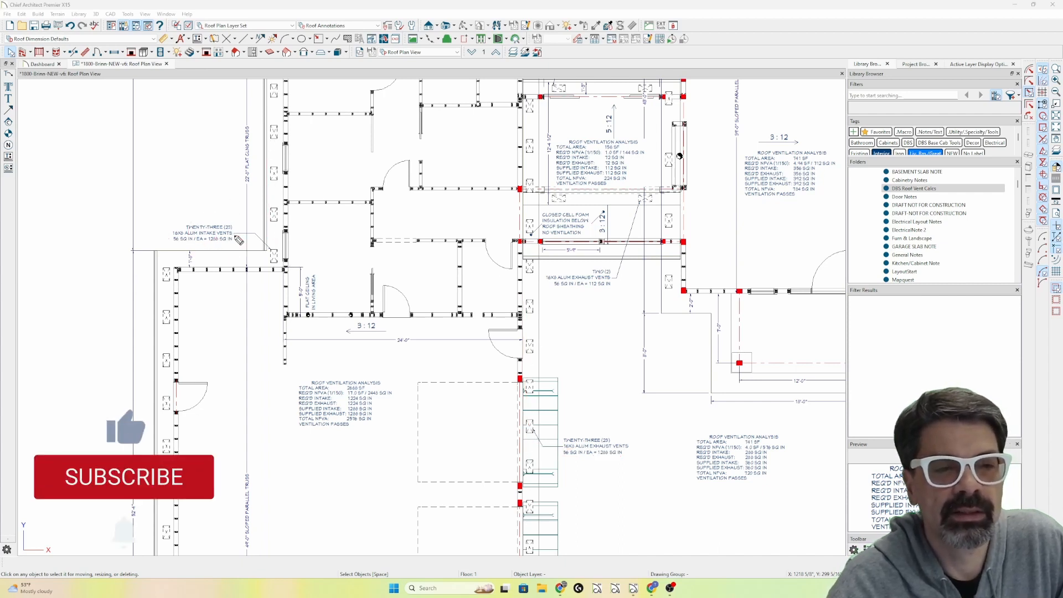
Examine the $exhaust1 and $intake1 variables in the twenty-three vent labels and the Nfva.new call in the 2668 SF ventilation note.
double_click(595, 445)
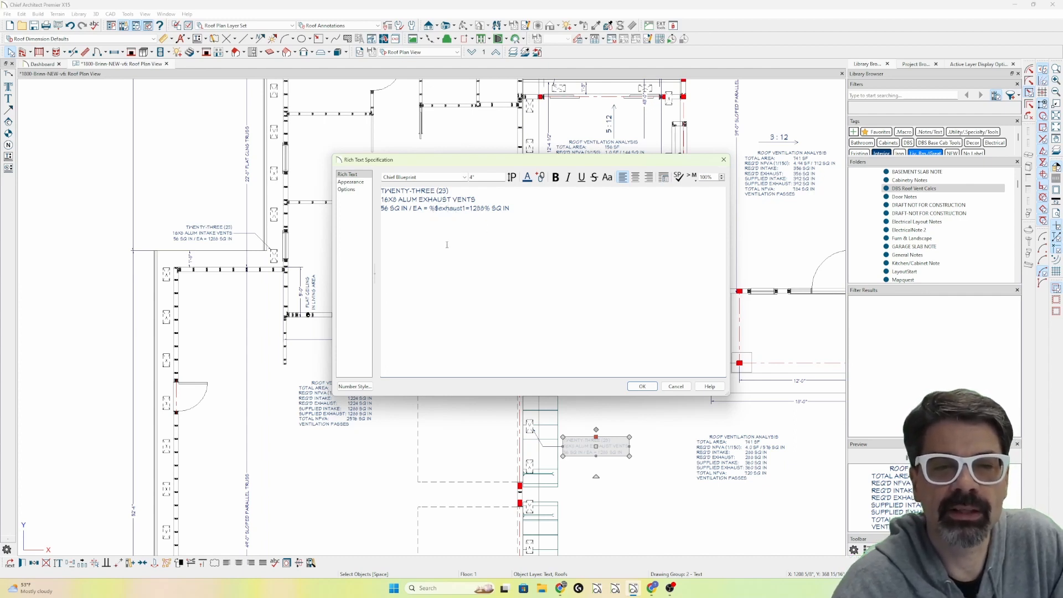
click(642, 386)
double_click(261, 237)
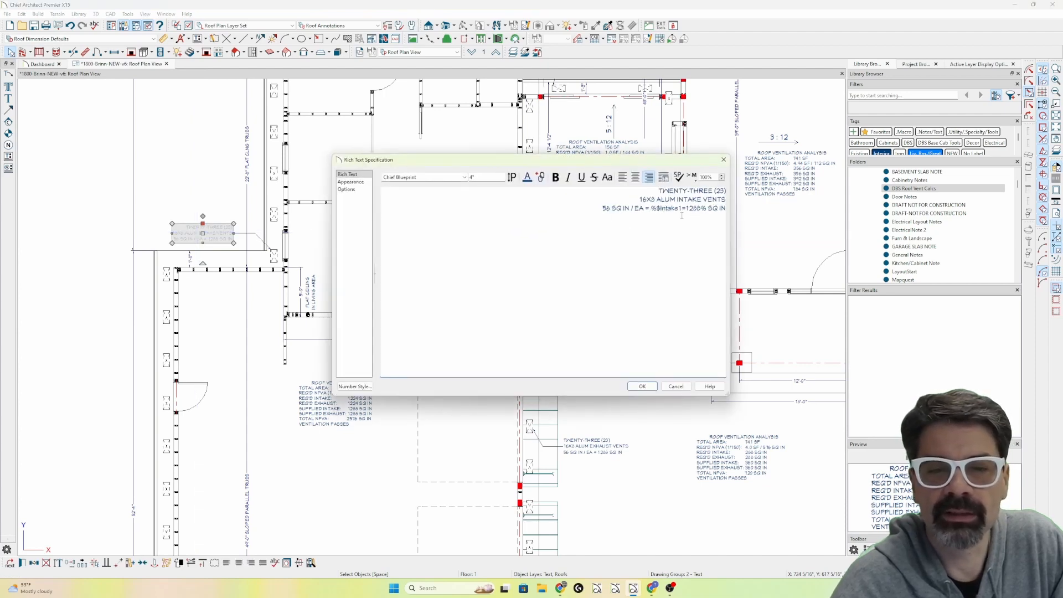
click(642, 386)
double_click(355, 409)
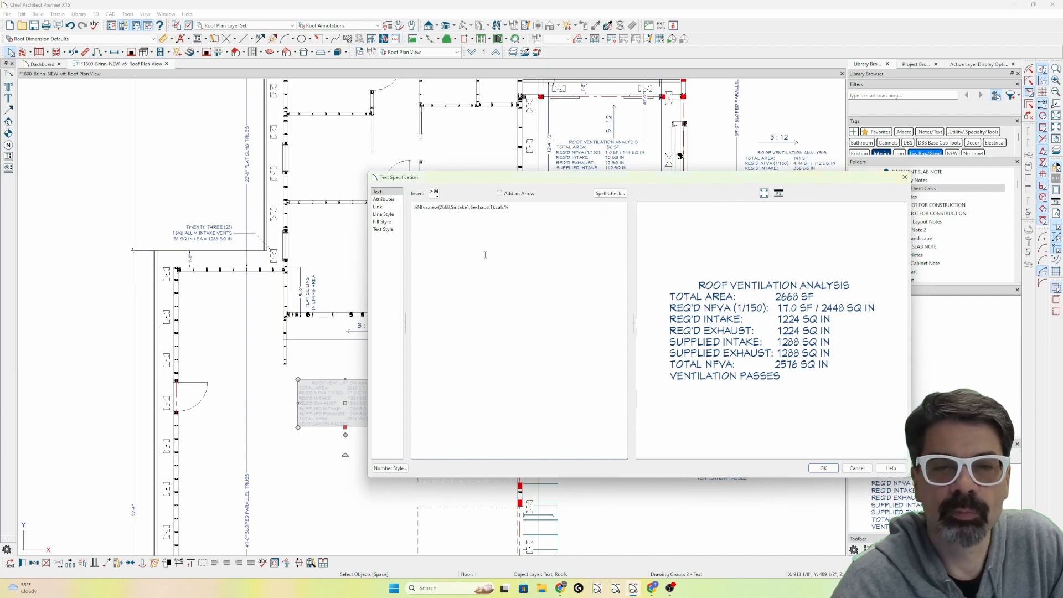
key(Escape)
Circle the twenty-three intake and exhaust vent labels in red, draw an arrow up from the 2668 SF note, and clear the markup.
key(ctrl+shift+3)
mouse_move(228, 221)
mouse_down()
mouse_move(167, 239)
mouse_move(232, 252)
mouse_move(217, 217)
mouse_up()
mouse_move(624, 435)
mouse_down()
mouse_move(571, 437)
mouse_move(642, 463)
mouse_move(631, 438)
mouse_up()
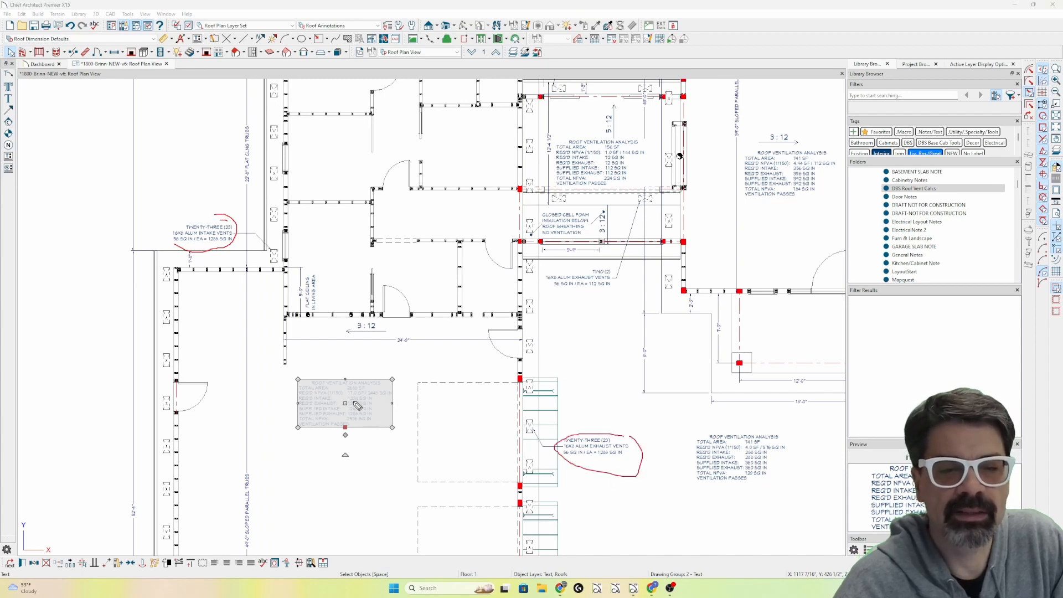
mouse_move(357, 406)
mouse_down()
mouse_move(351, 364)
mouse_move(364, 365)
mouse_up()
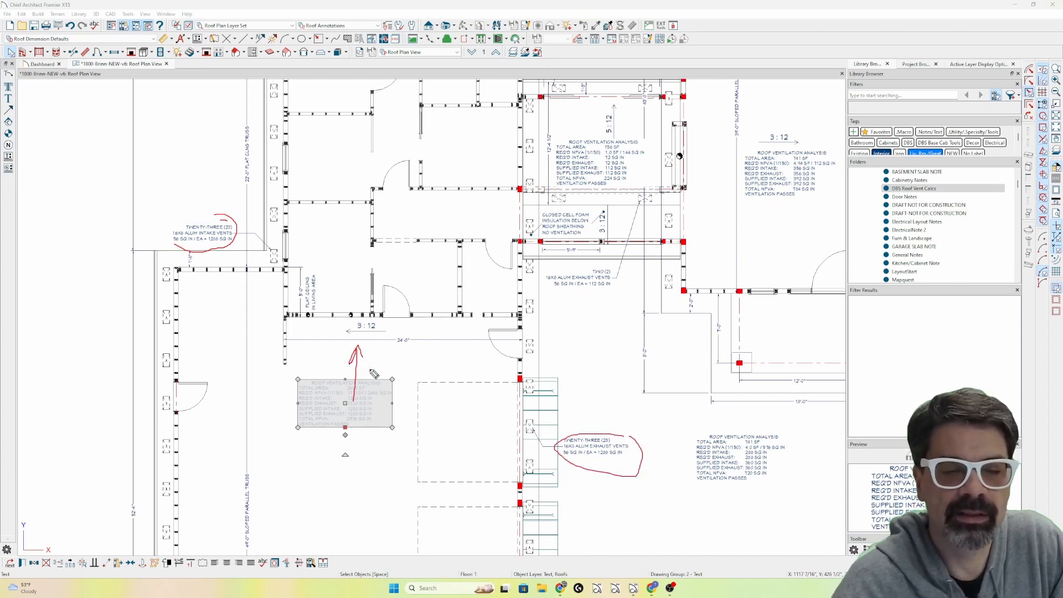
key(Escape)
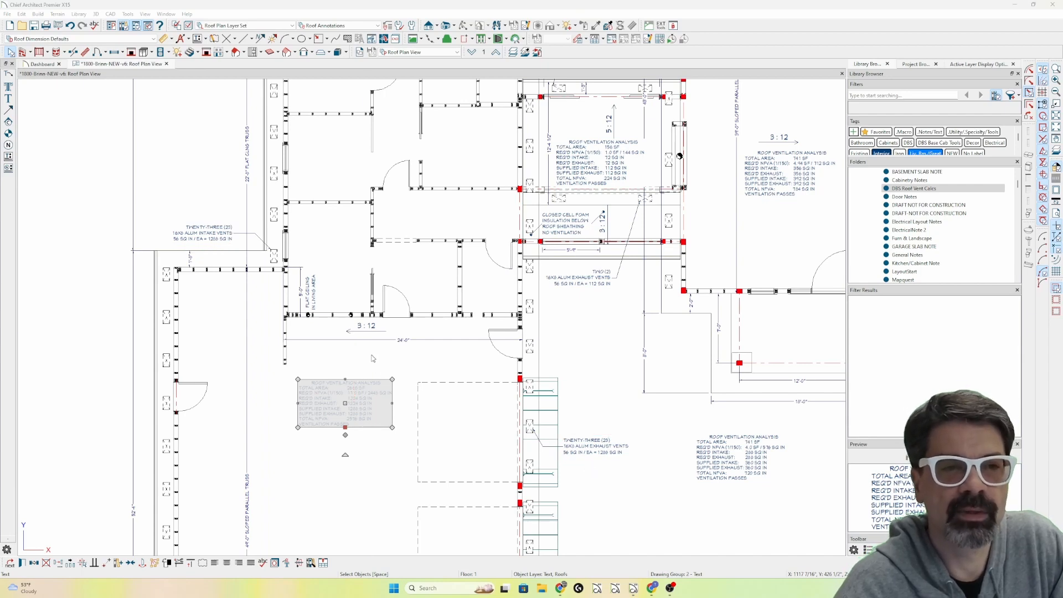
Open the ventarea text macro for editing and review its class setup and calc method code.
click(198, 39)
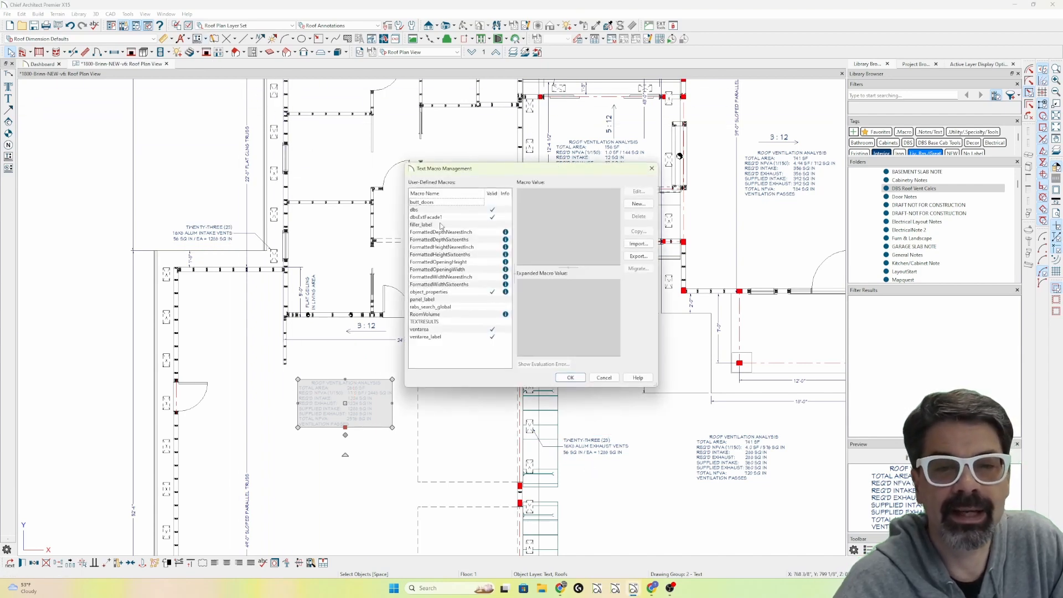
click(448, 336)
double_click(449, 329)
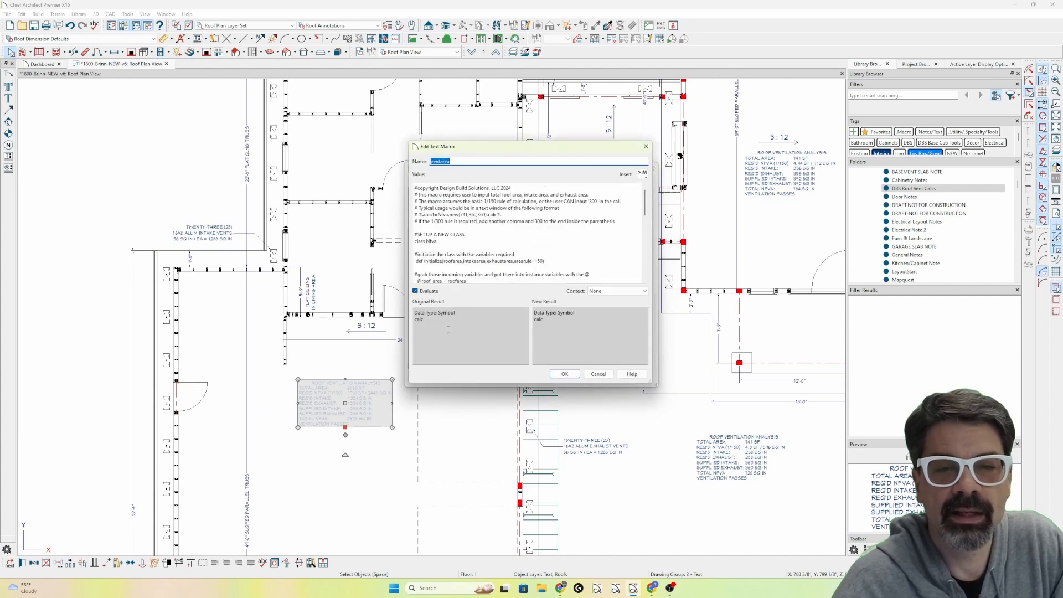
scroll(472, 234, down, 10)
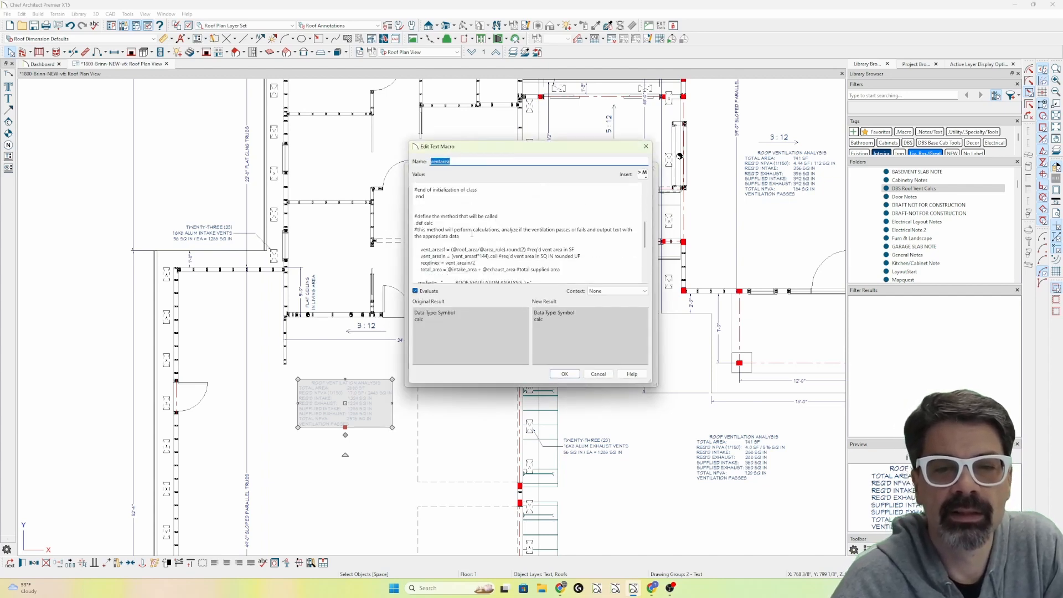
scroll(454, 233, up, 3)
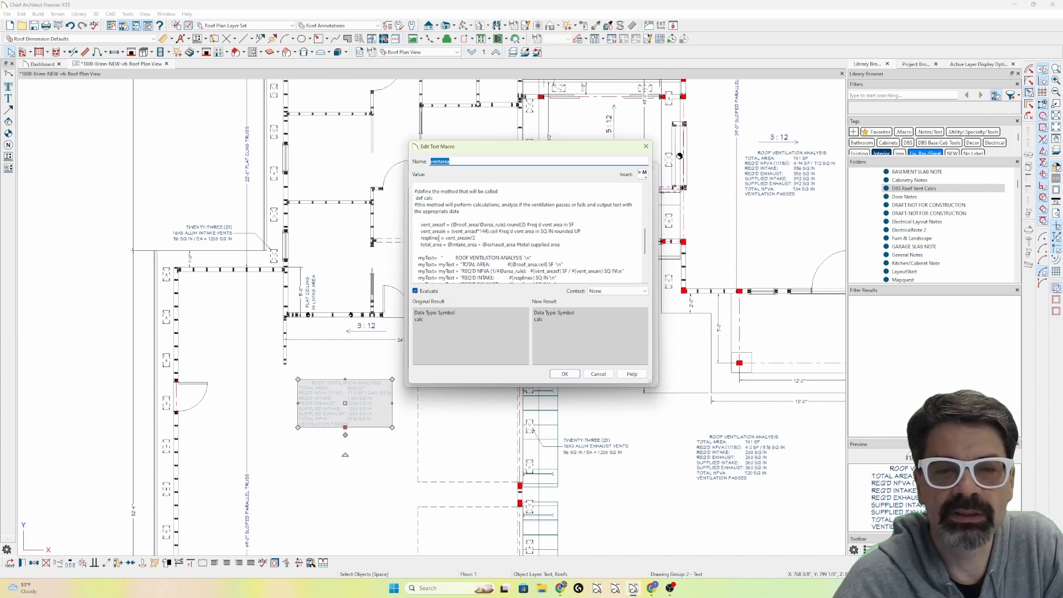
scroll(438, 238, down, 3)
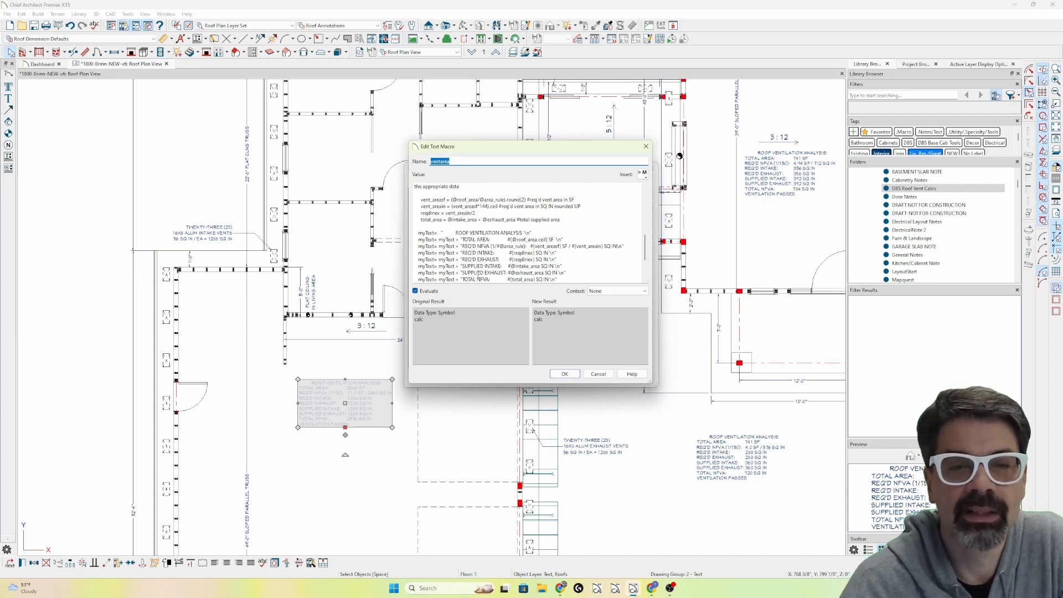
Mark myText, the opening quote and the \n in the macro's title line plus the 741 SF note's heading, and clear the marks.
click(429, 239)
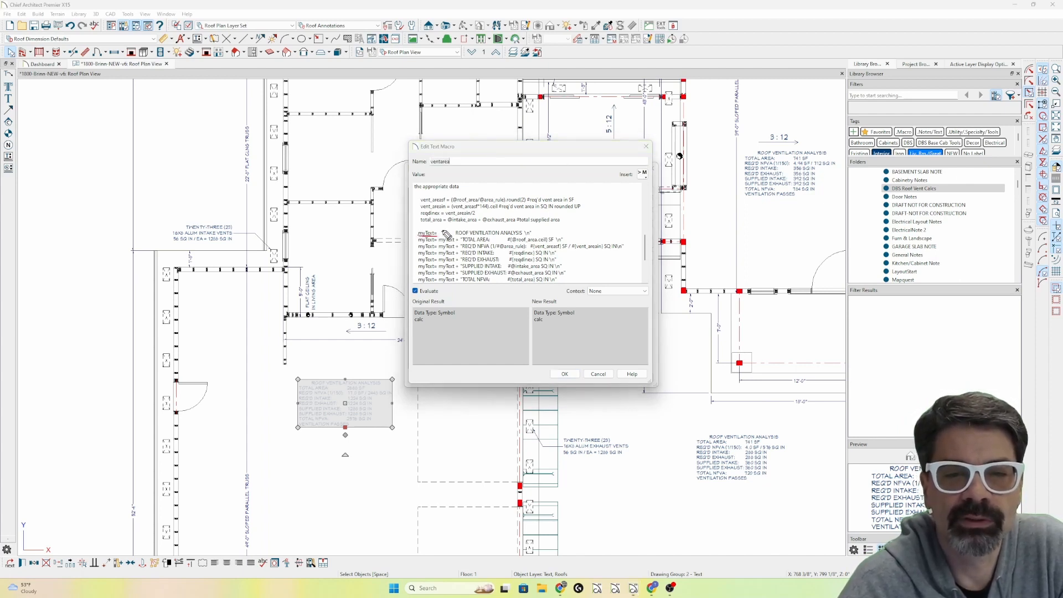
click(445, 233)
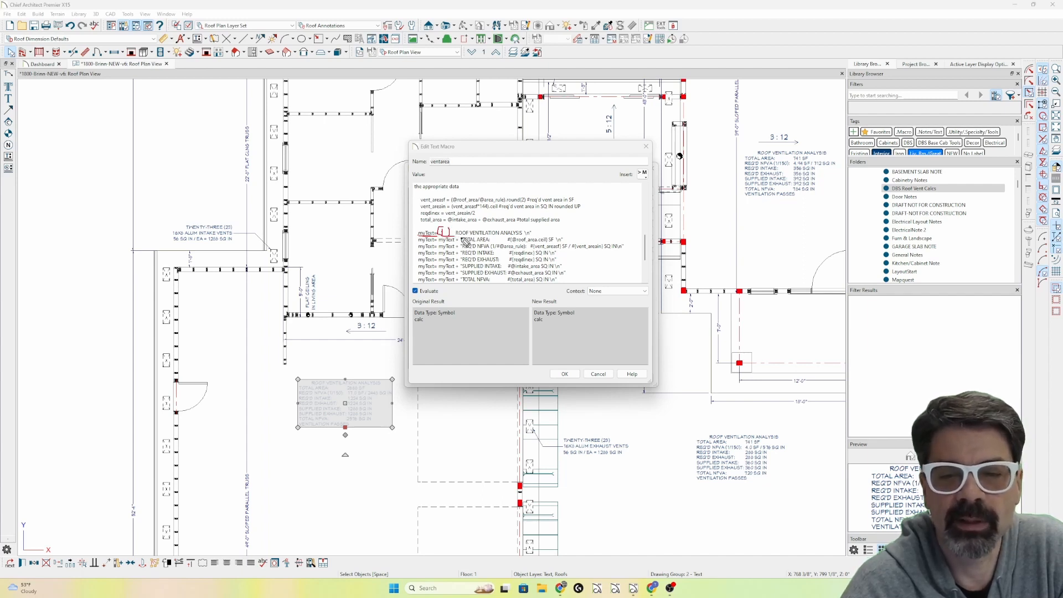
drag(692, 433, 789, 440)
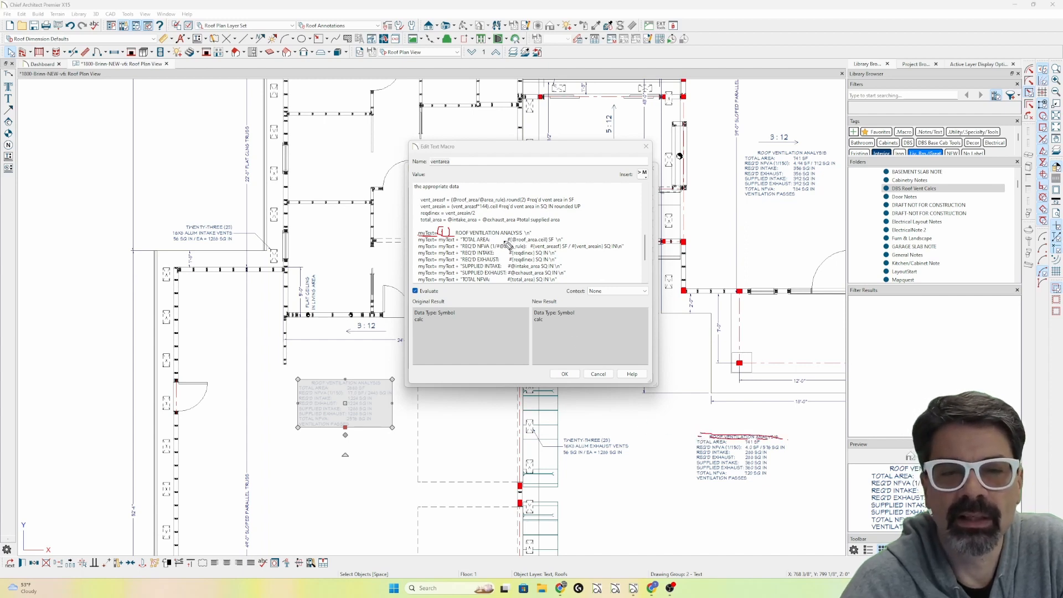
drag(528, 237, 536, 235)
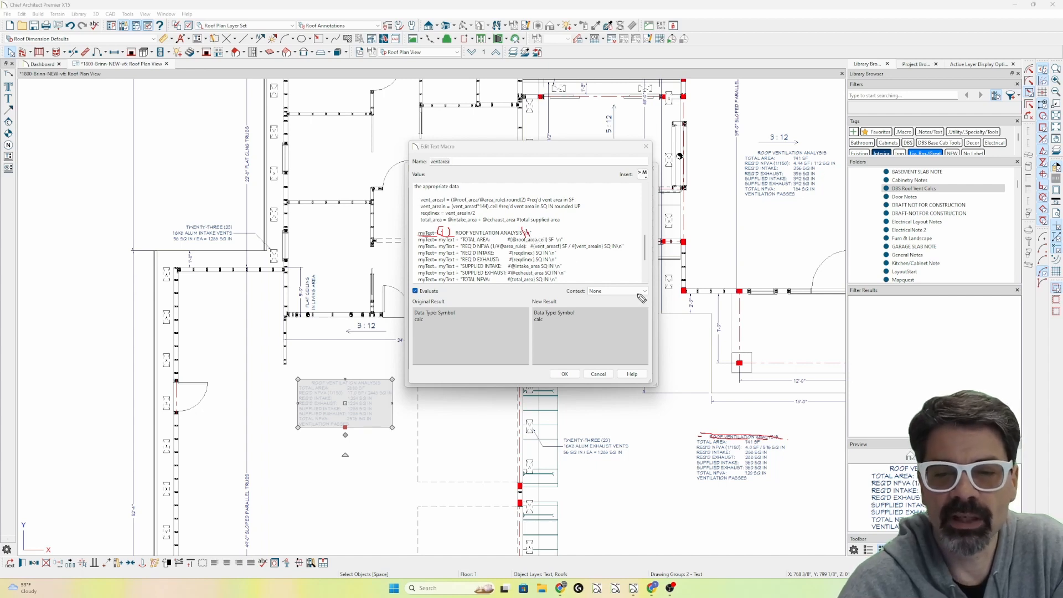
key(e)
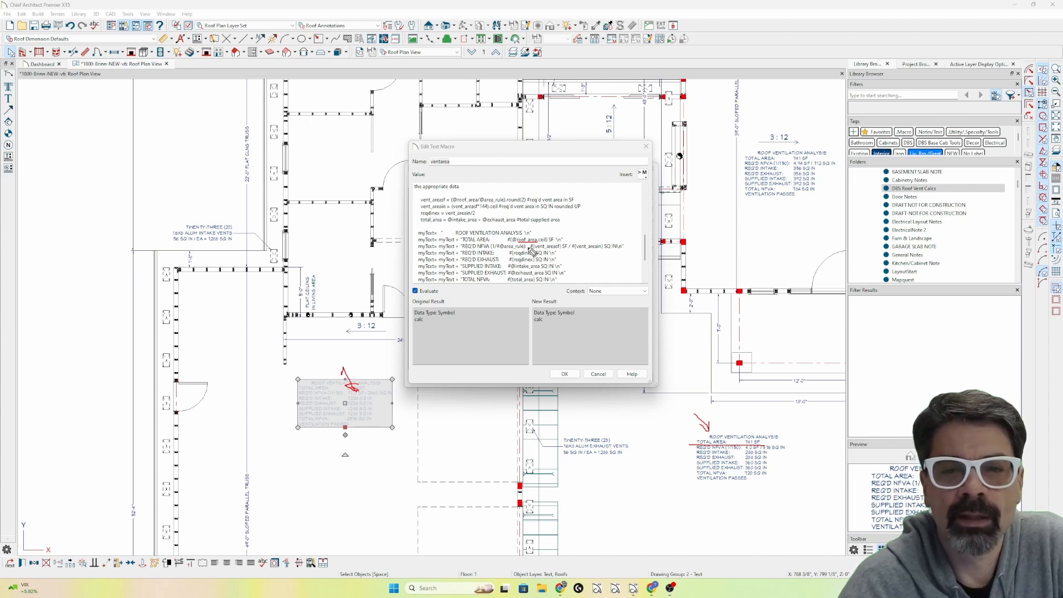
mouse_move(518, 235)
mouse_down()
mouse_move(514, 248)
mouse_move(554, 244)
mouse_move(547, 238)
mouse_up()
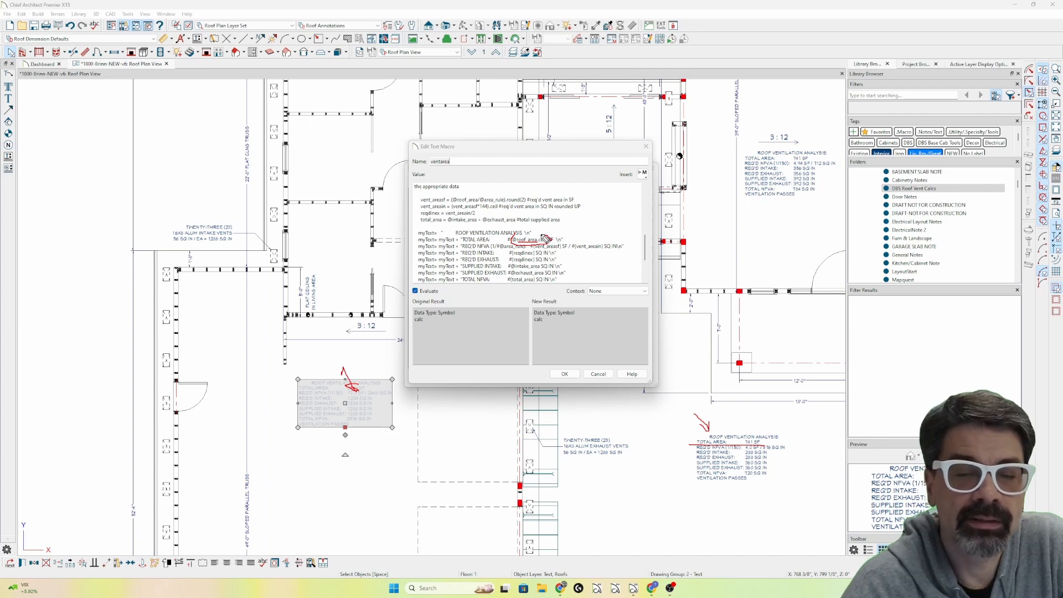
key(Escape)
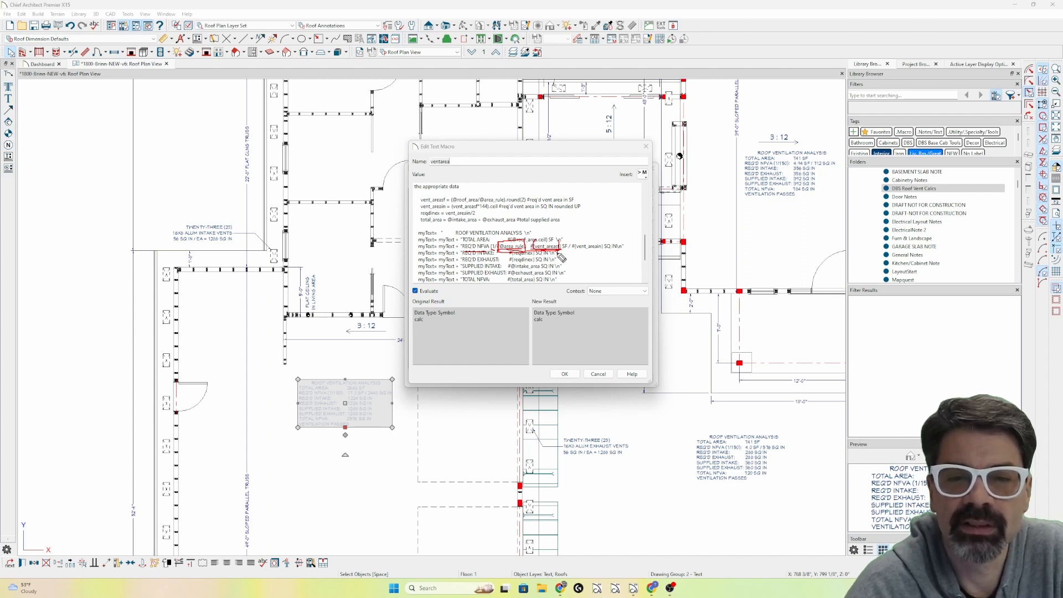
key(Delete)
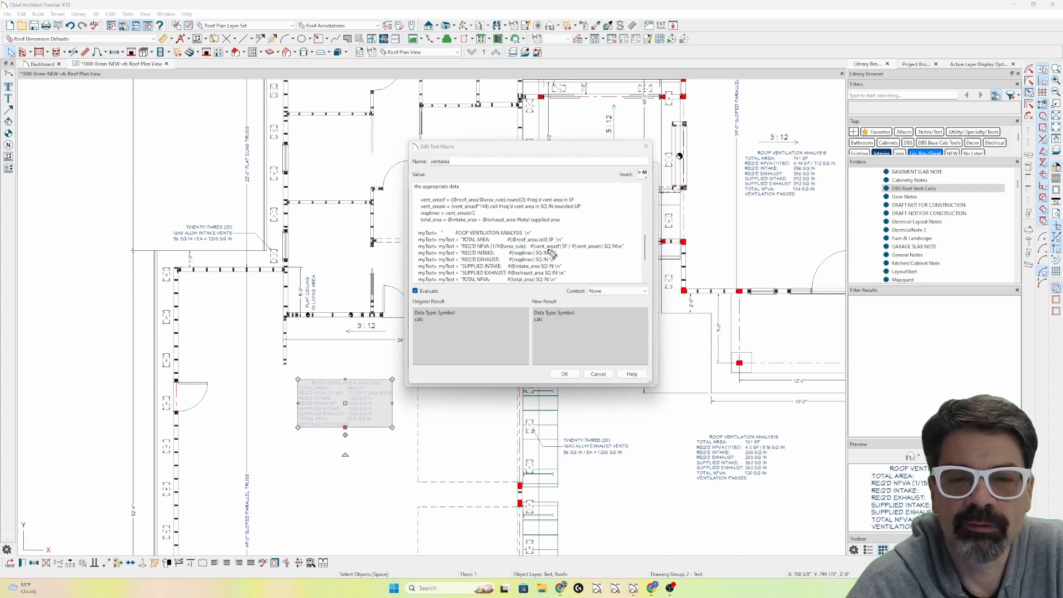
Underline the vent_areasf, vent_areain and reqdinex variables in the macro's required NFVA, intake and exhaust lines, and clear the marks.
drag(533, 246, 634, 253)
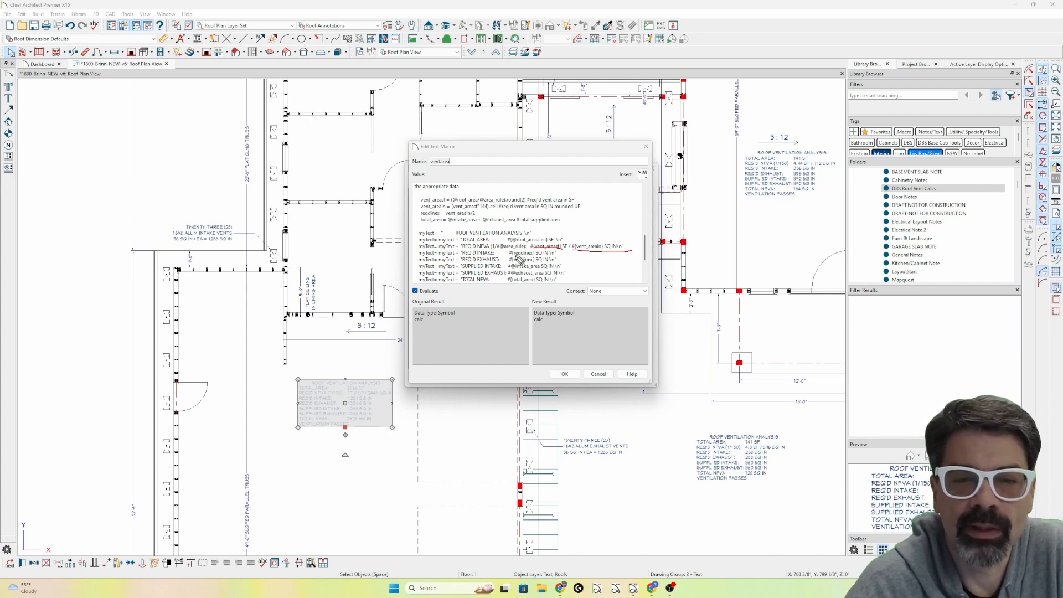
drag(515, 263, 558, 264)
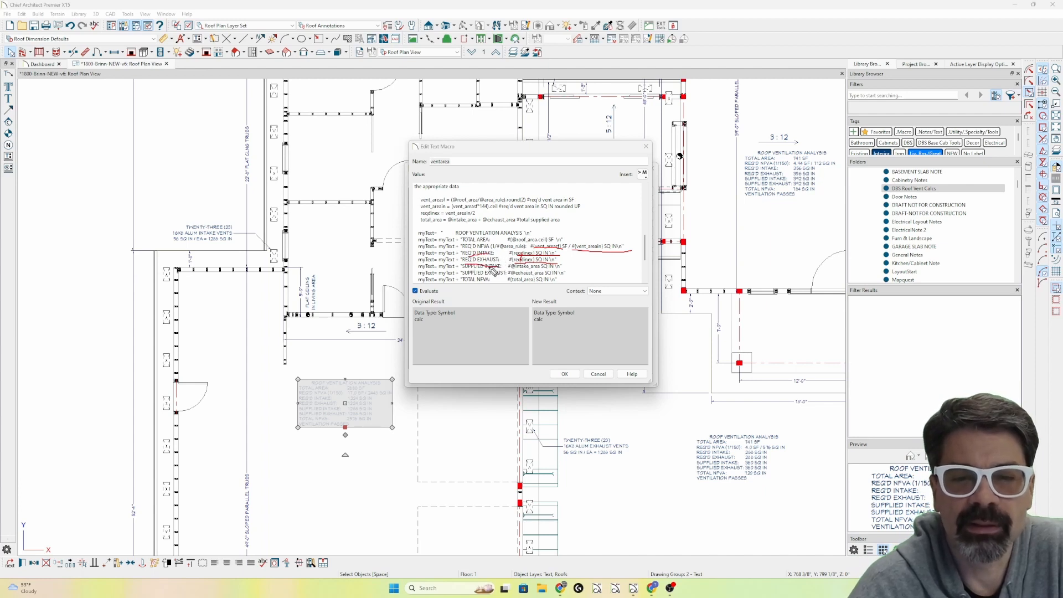
key(ctrl+shift+7)
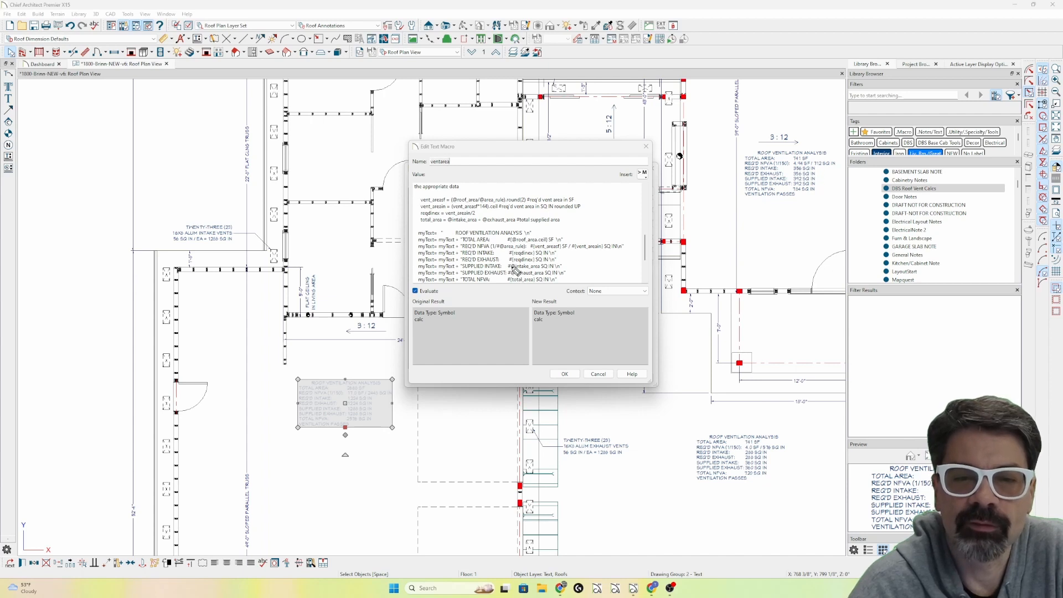
drag(510, 270, 556, 273)
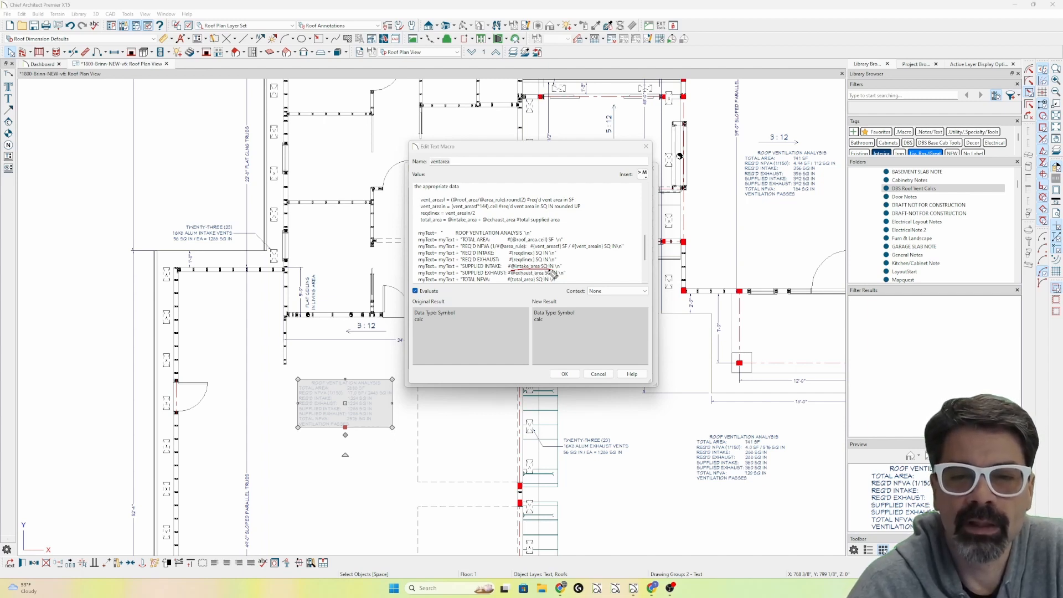
drag(546, 270, 556, 268)
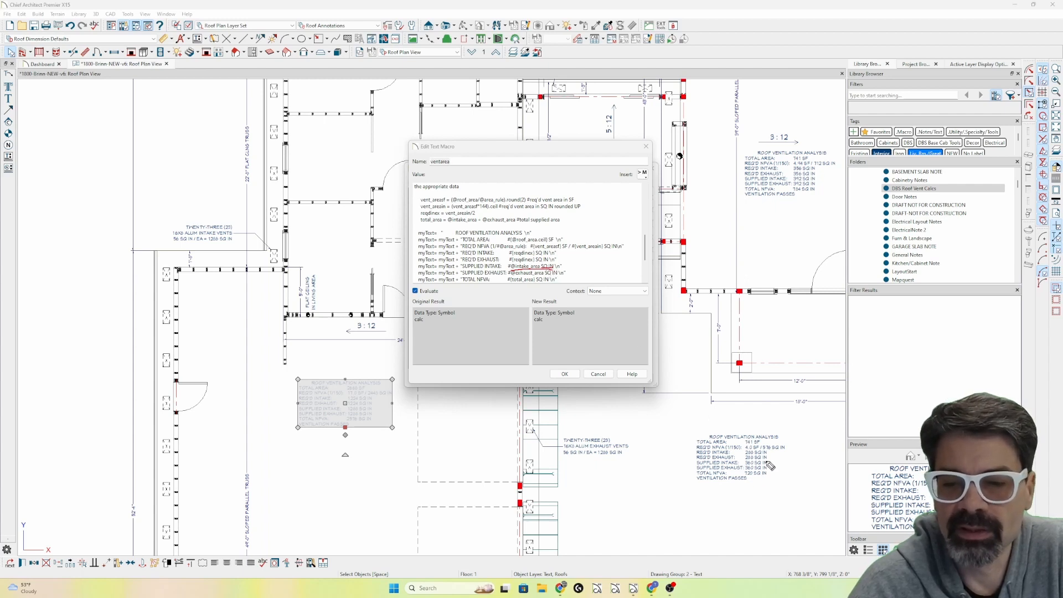
drag(761, 464, 774, 464)
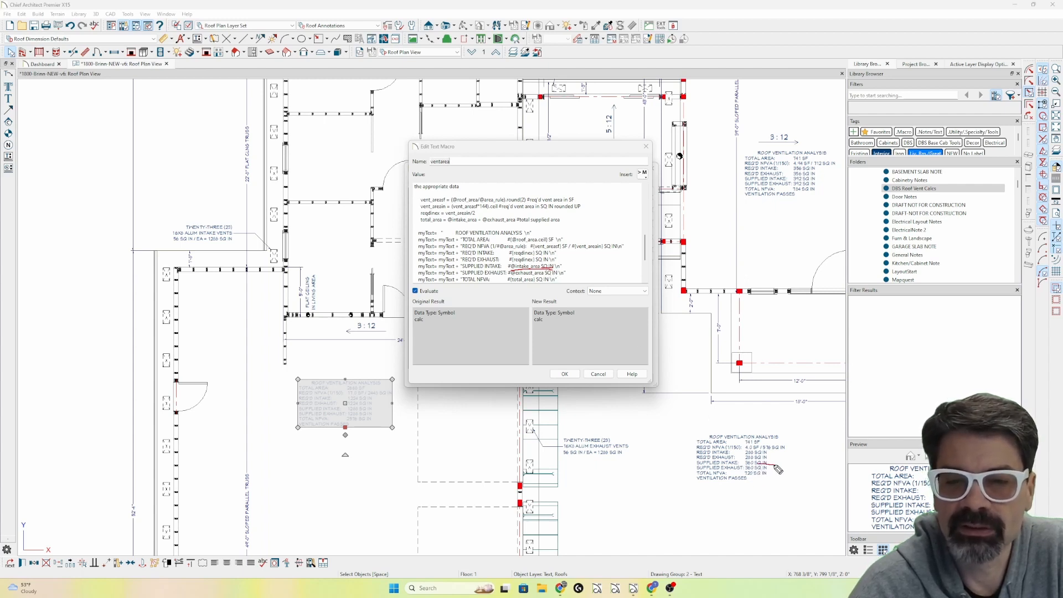
drag(558, 264, 564, 270)
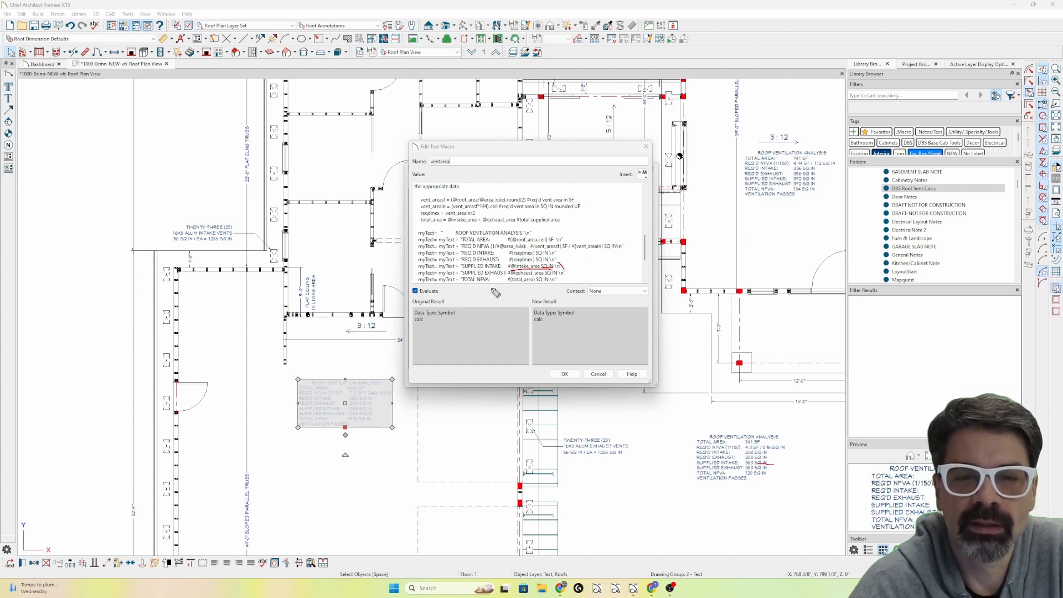
drag(510, 282, 538, 282)
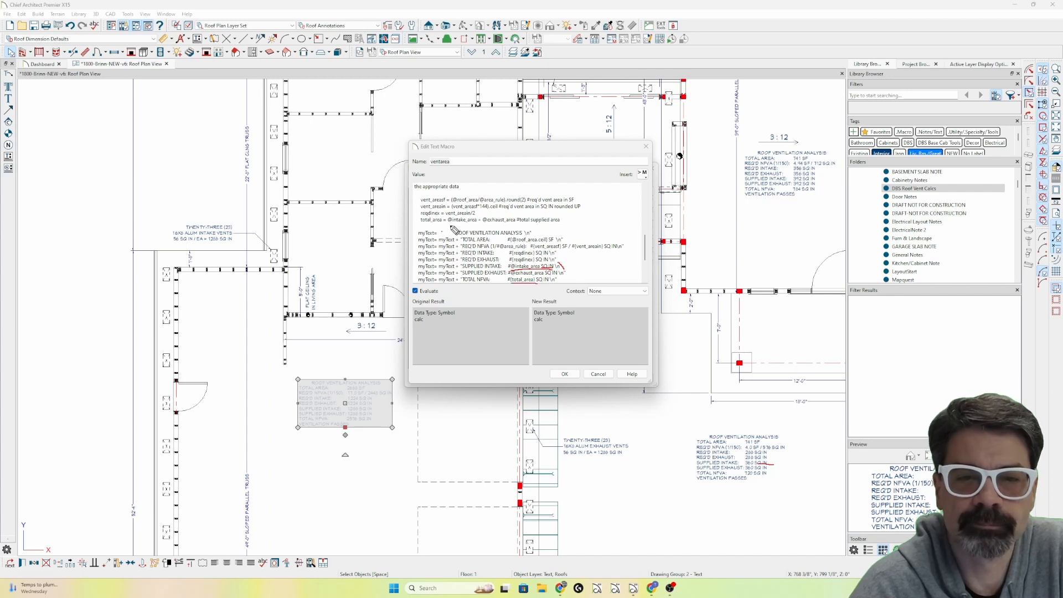
drag(422, 224, 517, 225)
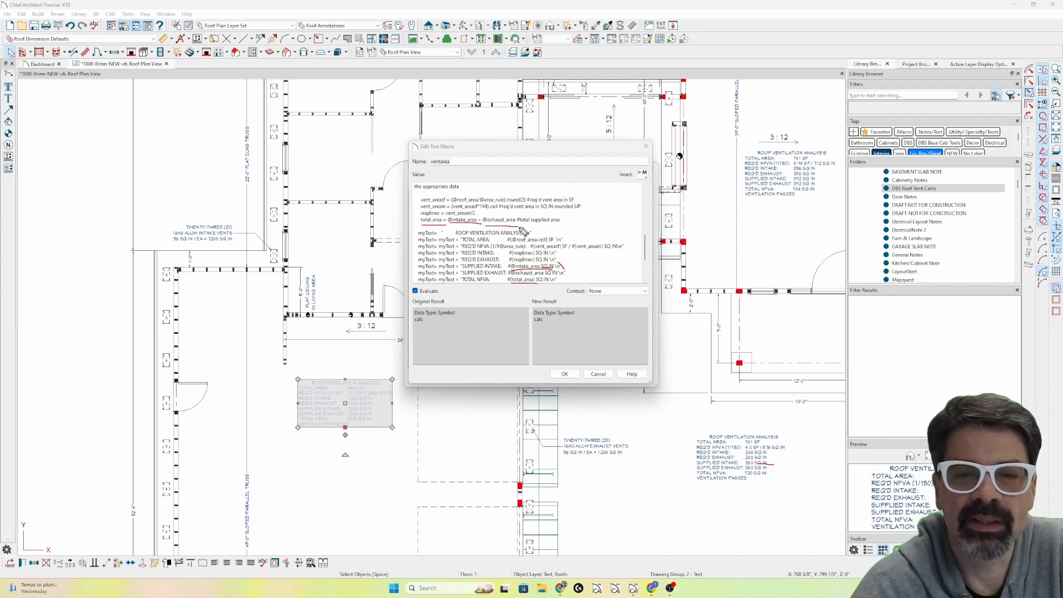
key(Delete)
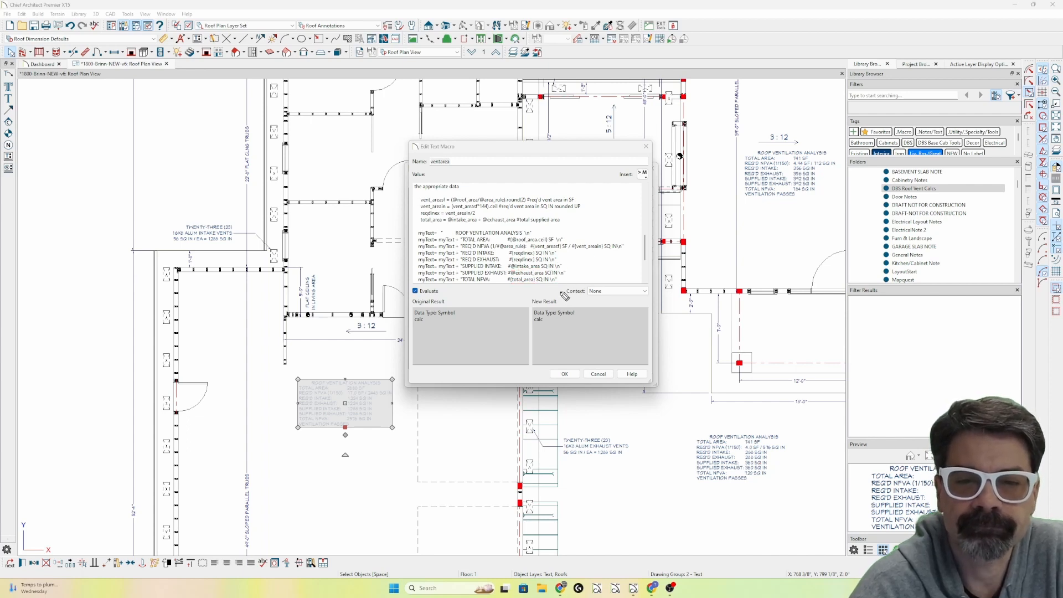
Review the macro's closing code, underlining the VENTILATION PASSES/FAILS condition and the appended analysis text, and circling the returned myText.
scroll(593, 259, down, 1)
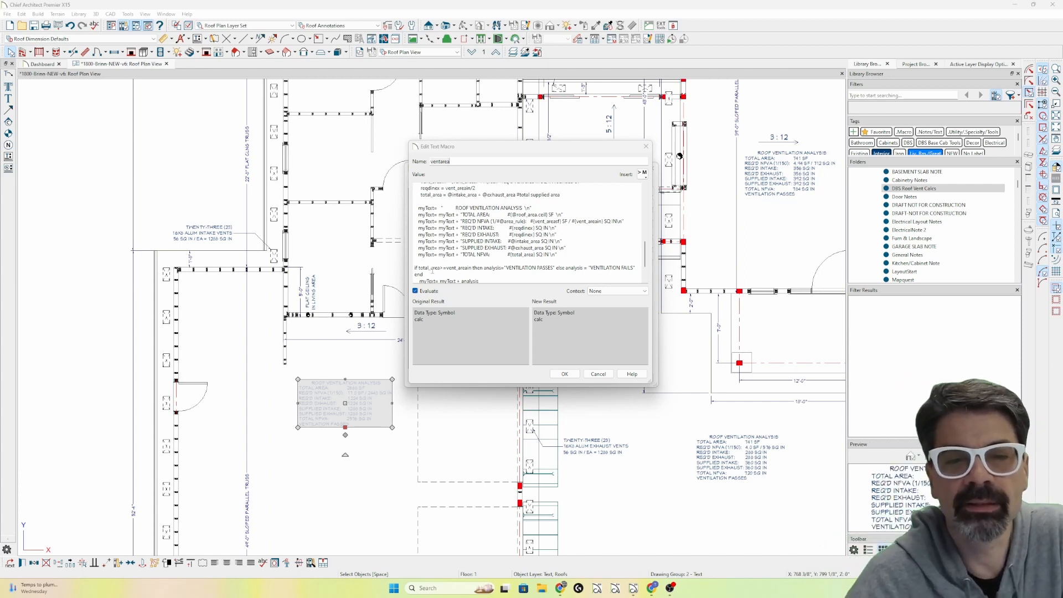
scroll(432, 270, down, 1)
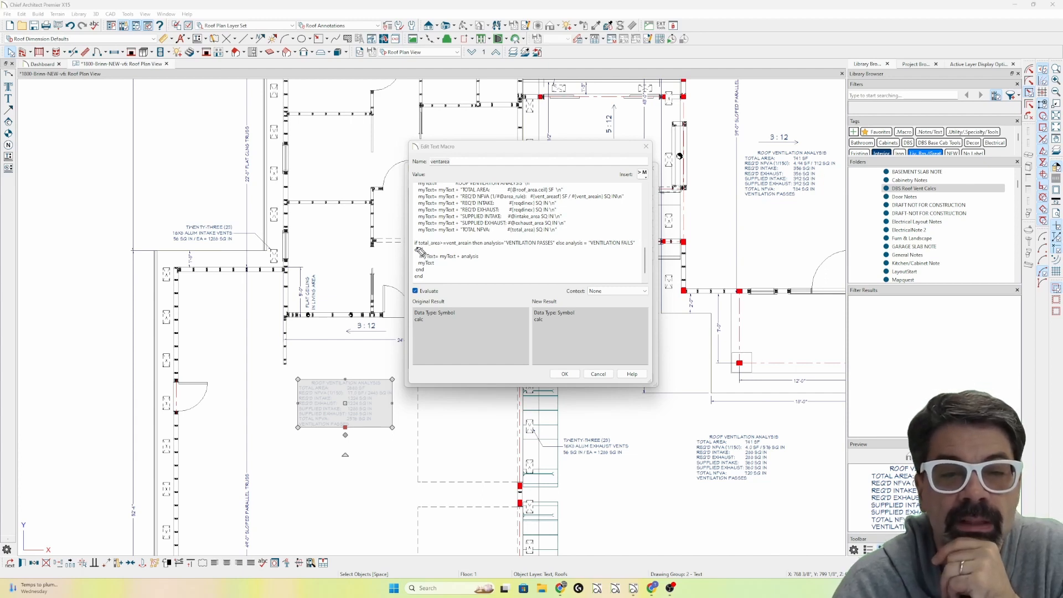
text(end)
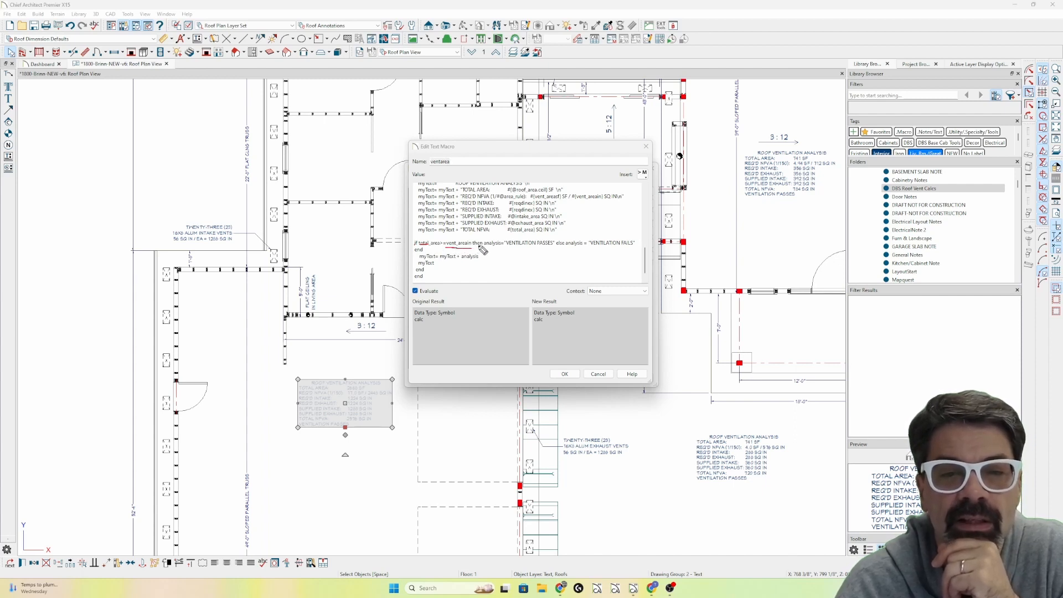
drag(487, 247, 543, 249)
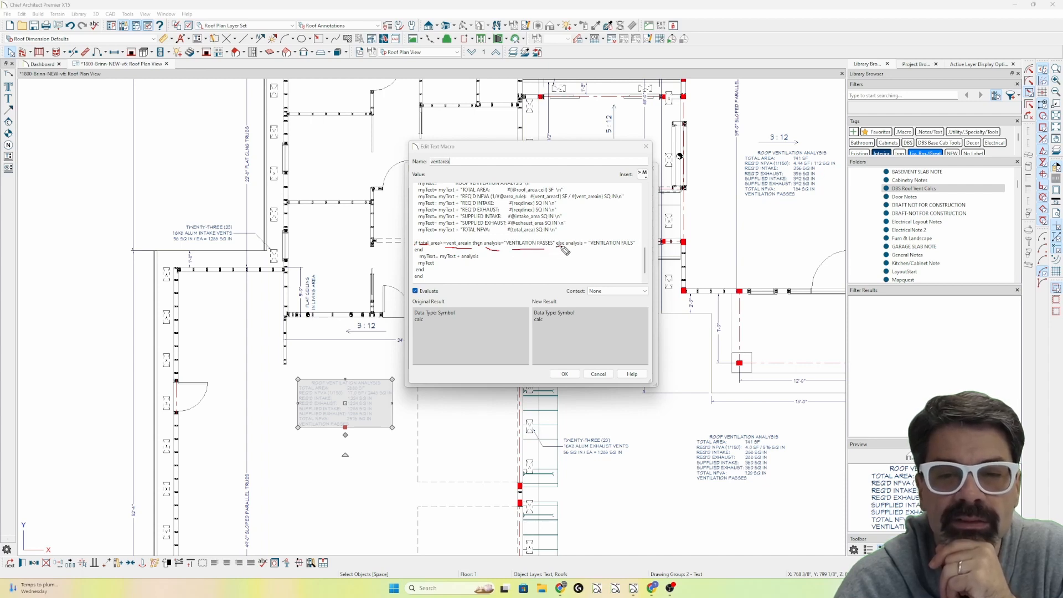
drag(596, 250, 635, 250)
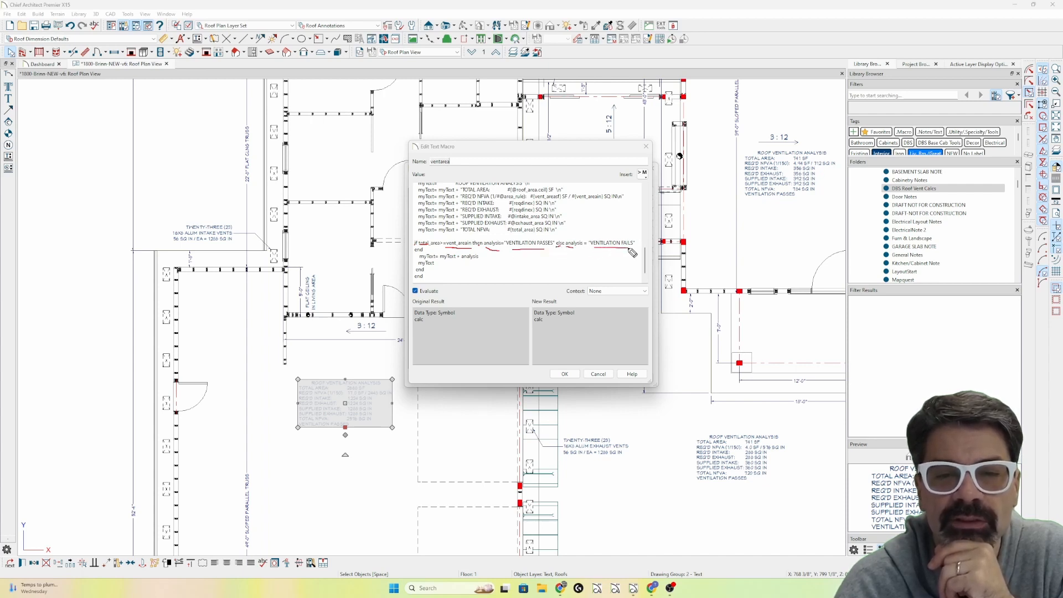
drag(421, 259, 435, 259)
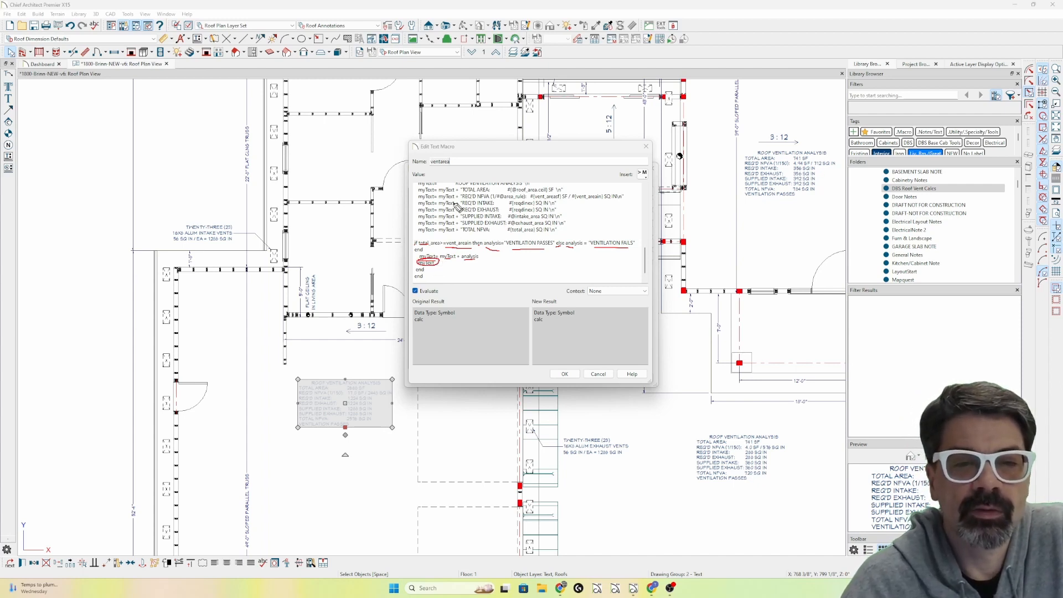
Mark the macro's myText assembly lines and the returned myText near its end, and clear the marks.
drag(445, 189, 445, 233)
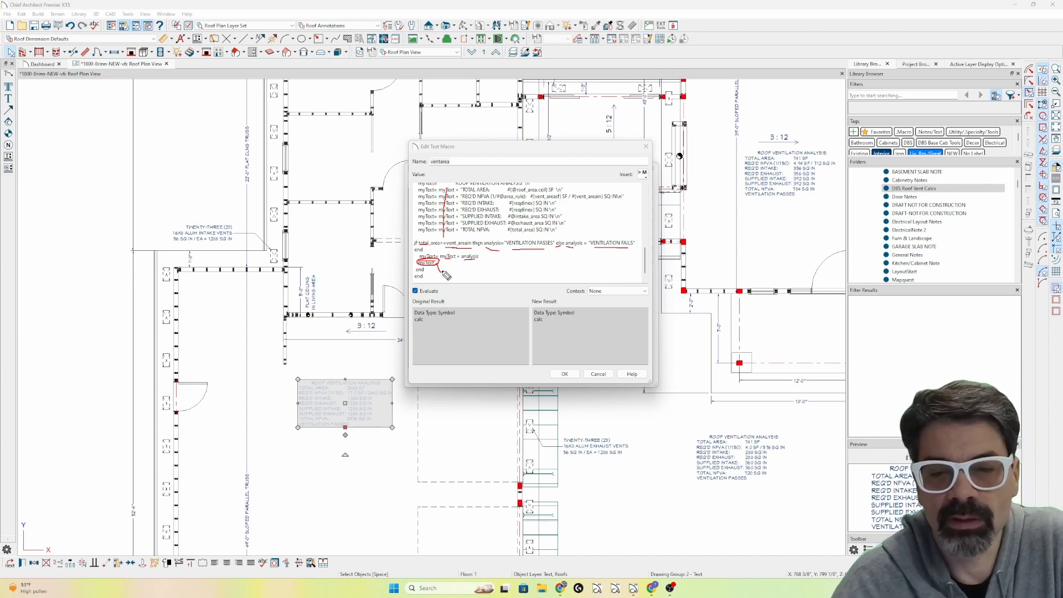
mouse_move(447, 270)
mouse_down()
mouse_move(418, 272)
mouse_move(442, 263)
mouse_move(458, 211)
mouse_move(459, 248)
mouse_move(425, 264)
mouse_up()
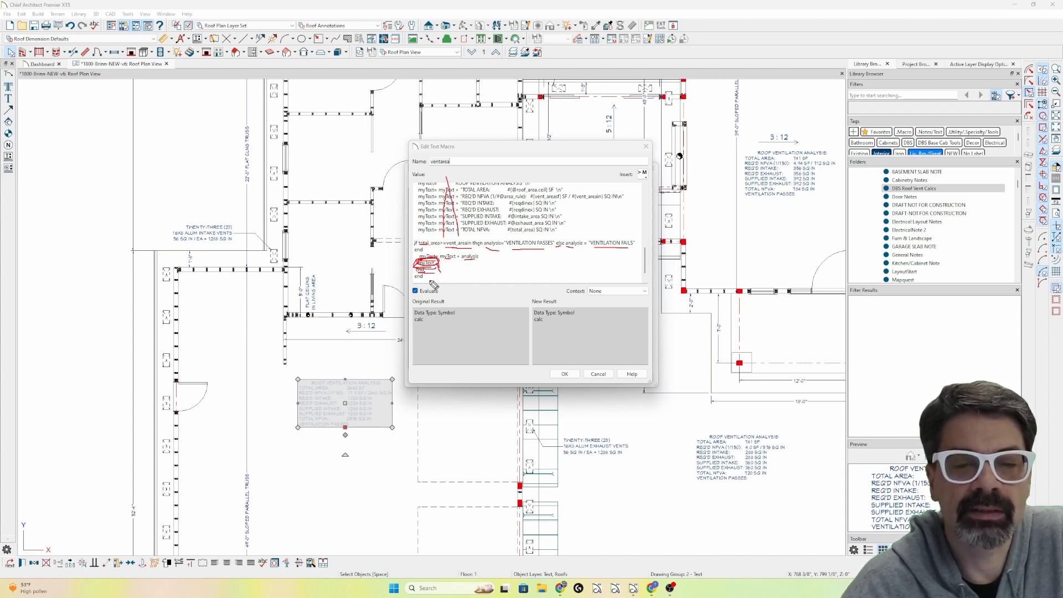
key(e)
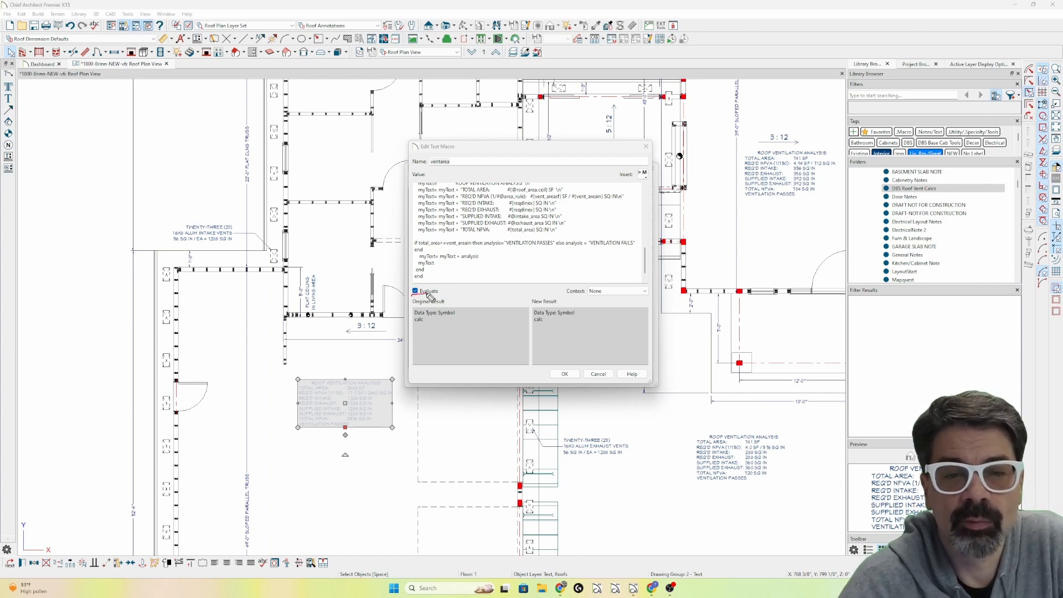
Underline the ventarea macro's Evaluate and Context settings, clear the marks, and close the macro editor and macro manager.
drag(430, 296, 439, 295)
drag(614, 297, 582, 297)
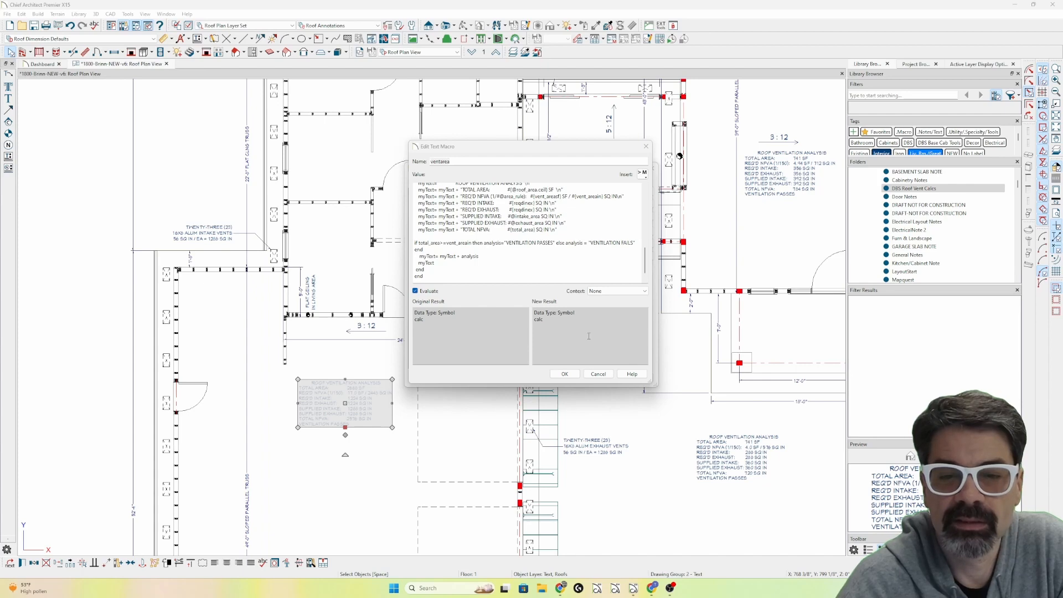
click(568, 376)
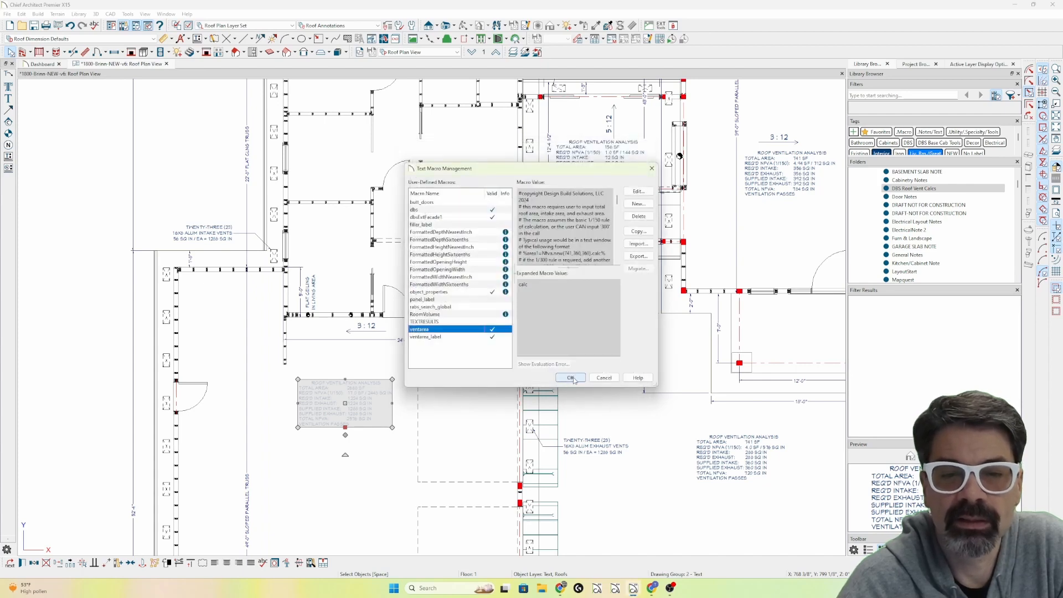
click(571, 377)
Open the ventarea_label macro to examine its Context setting, and close it without changes.
scroll(363, 403, down, 2)
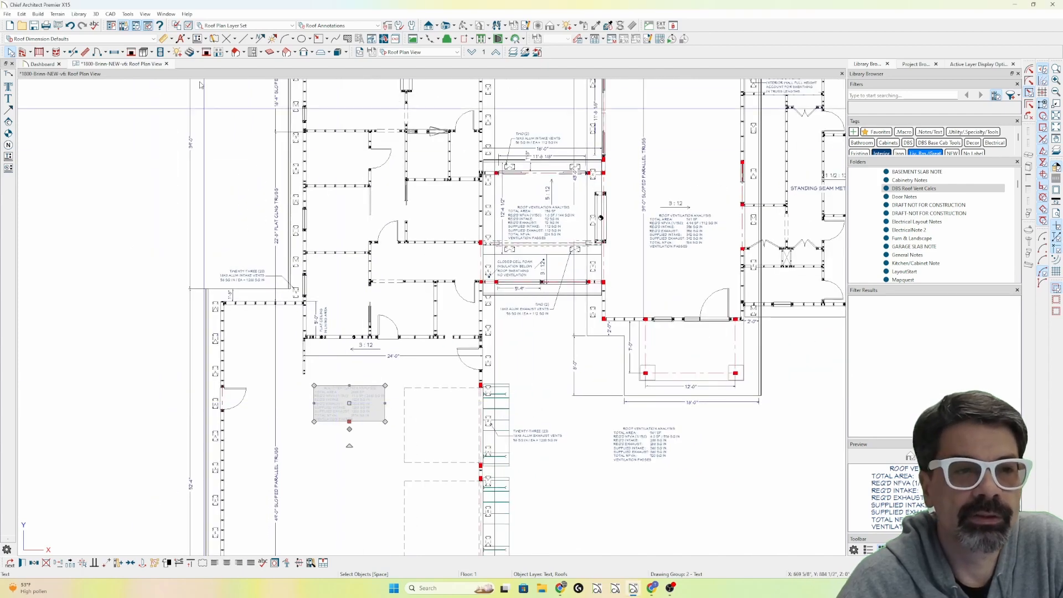
click(198, 39)
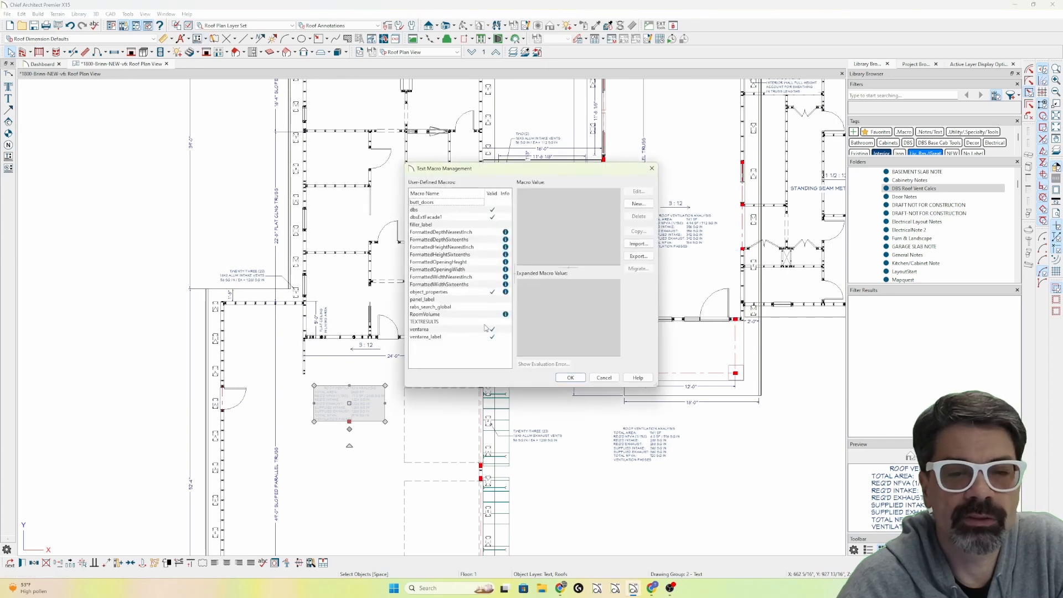
click(449, 338)
click(591, 377)
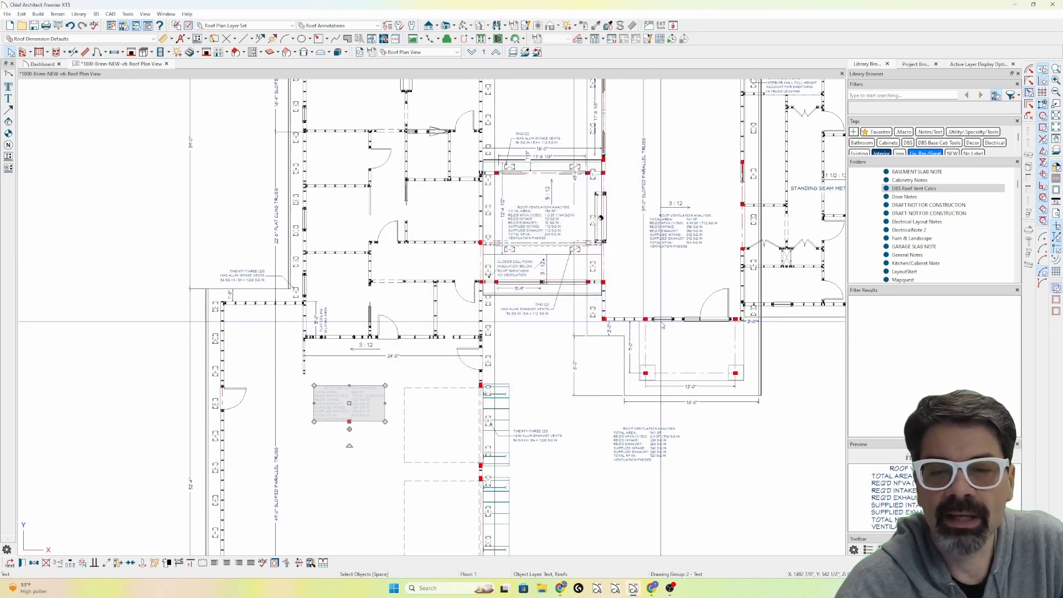
click(8, 157)
double_click(435, 338)
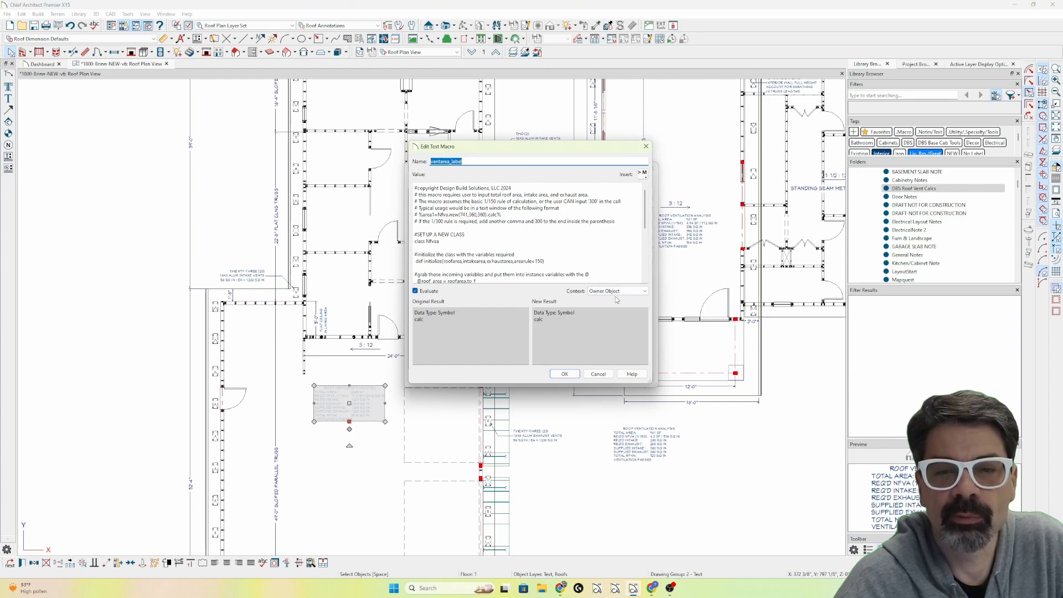
key(Escape)
key(Escape)
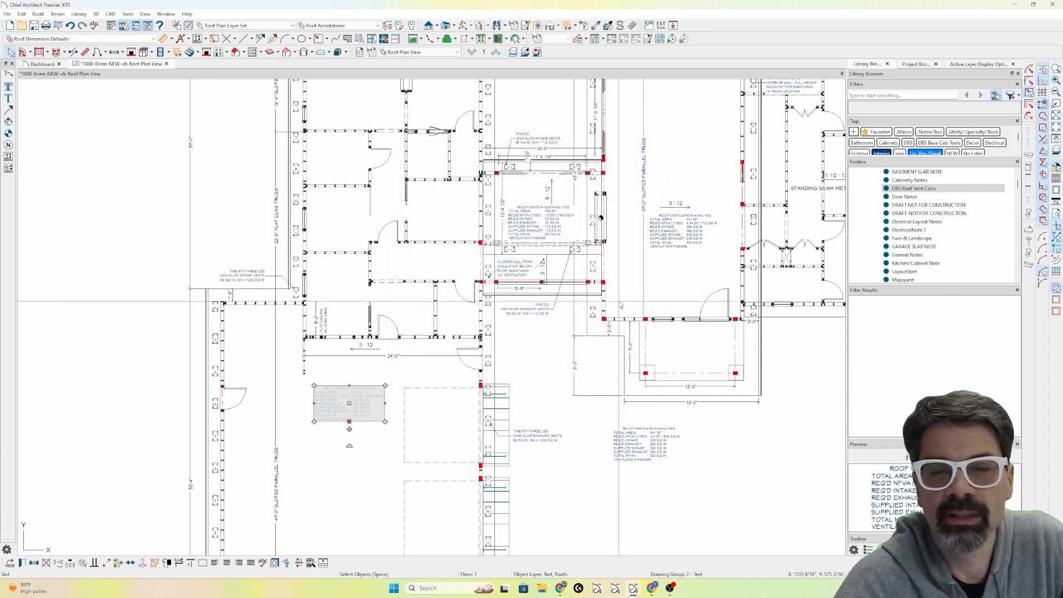
Draw a rectangular CAD polyline in the open area southeast of the plan and extend it into an L shape of about 598 sq ft.
key(w)
click(655, 320)
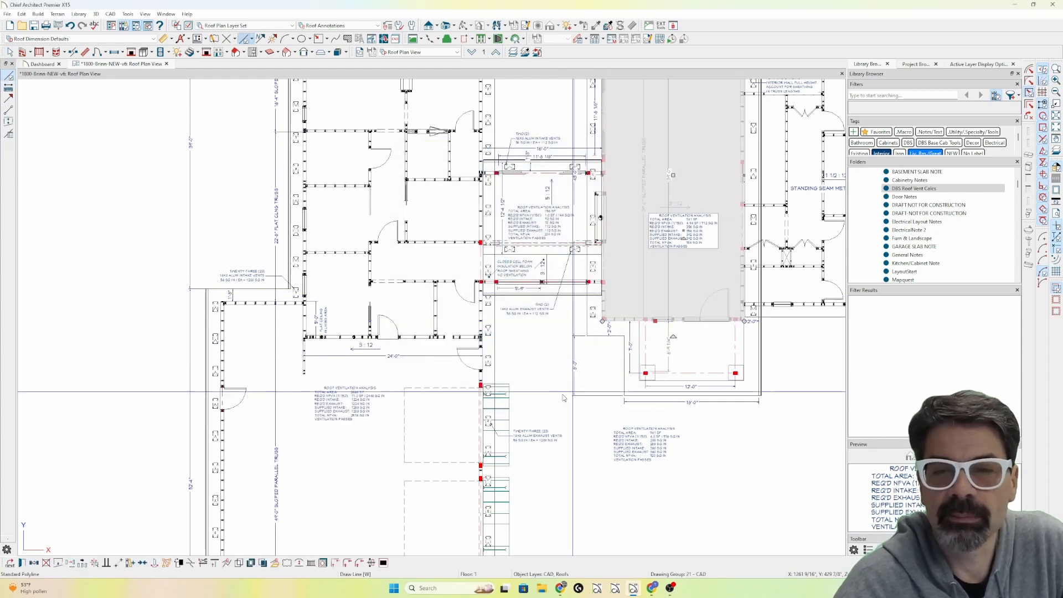
scroll(560, 395, down, 2)
scroll(560, 396, down, 1)
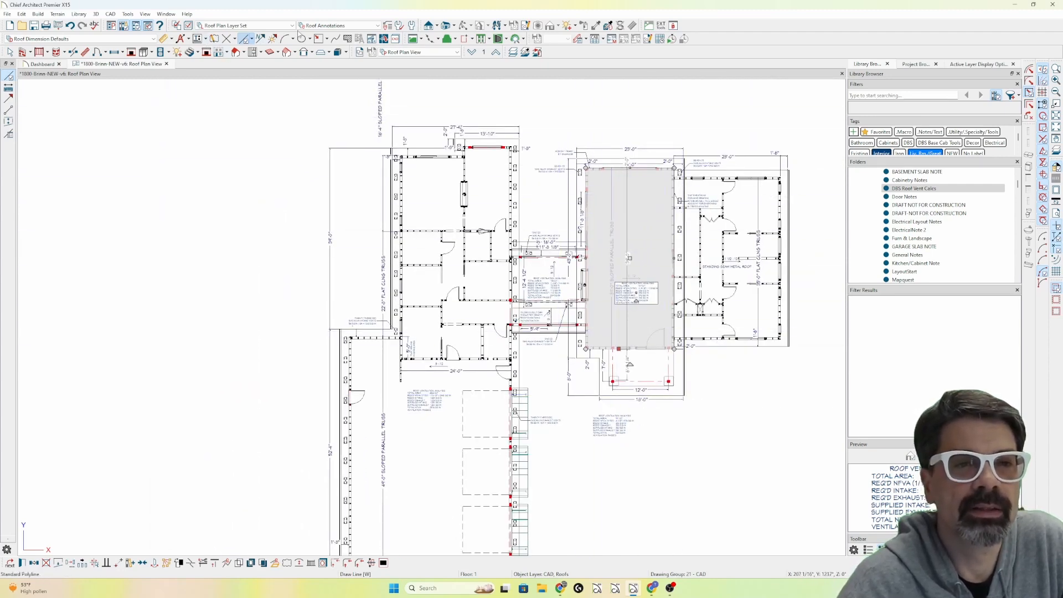
click(319, 38)
drag(688, 504, 782, 387)
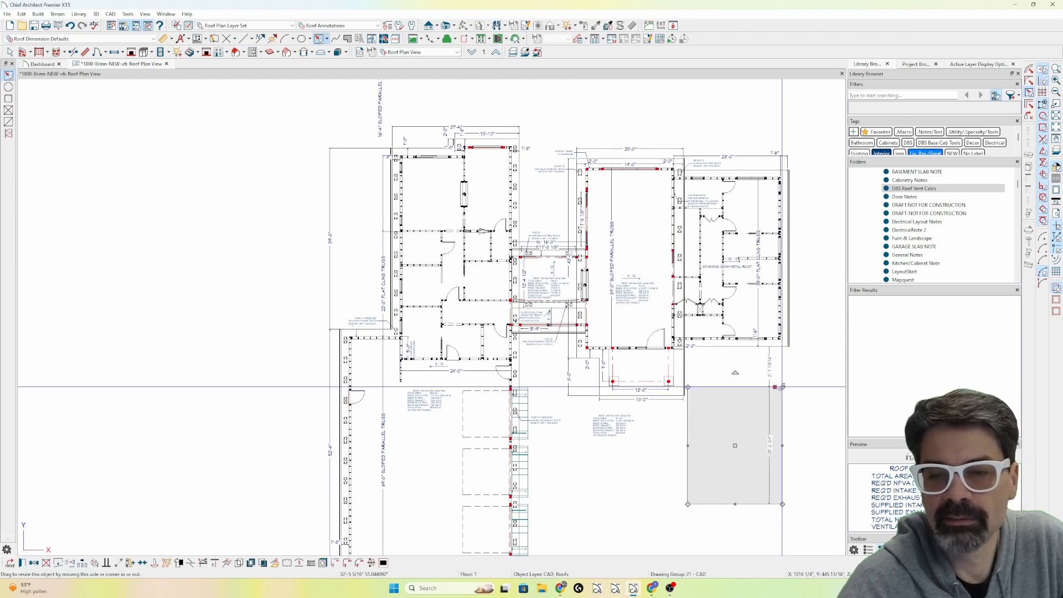
drag(787, 415, 835, 410)
Try overriding the L-shaped polyline's line style with one not controlled by its layer.
double_click(808, 405)
click(386, 159)
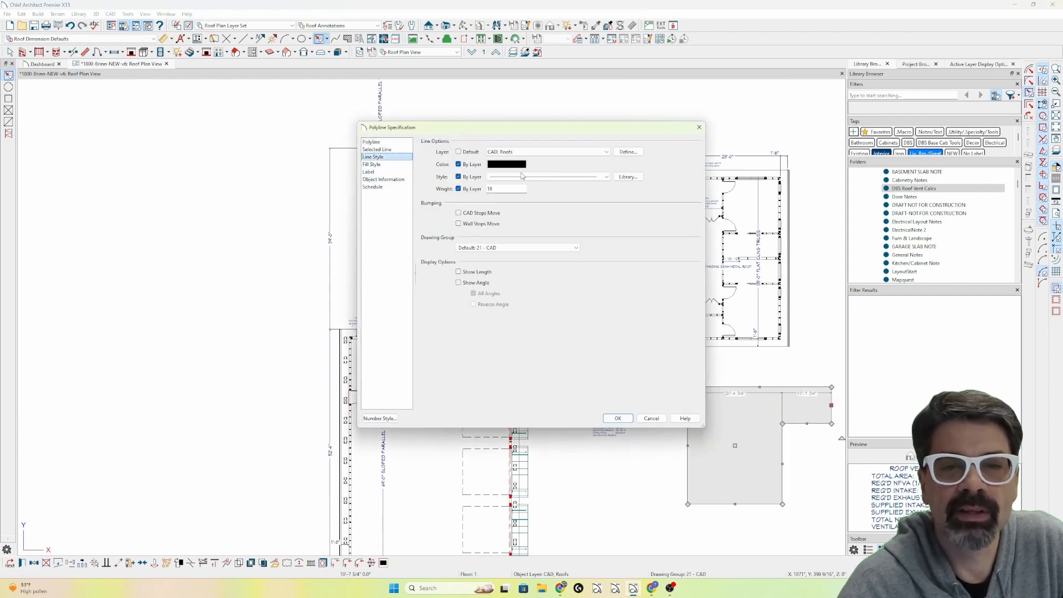
click(523, 177)
click(559, 219)
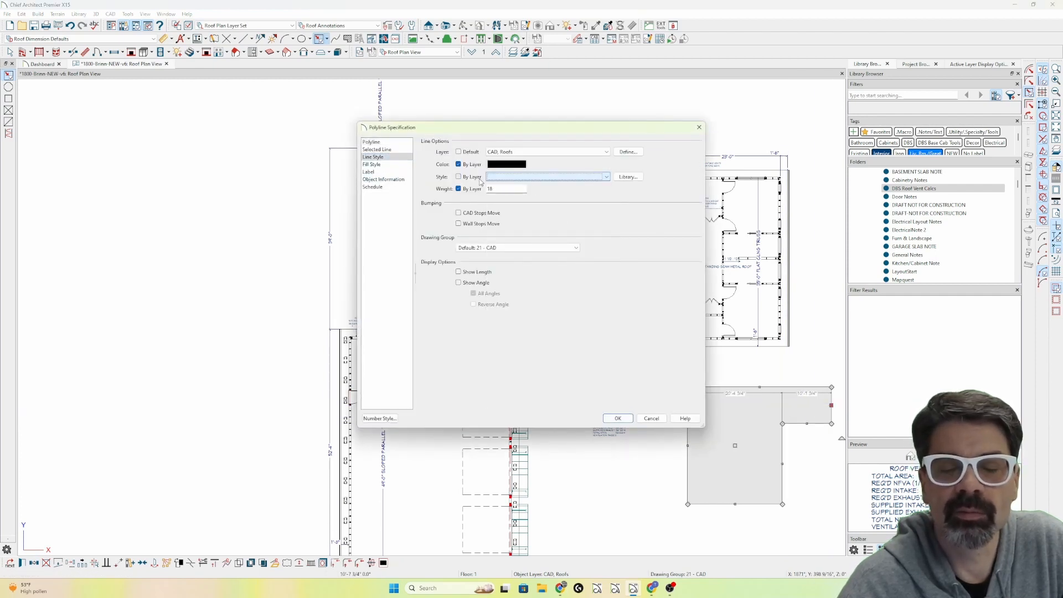
click(617, 419)
Set the L-shaped polyline's label option to Specify Label and look through the user-defined macros available for insertion.
double_click(620, 419)
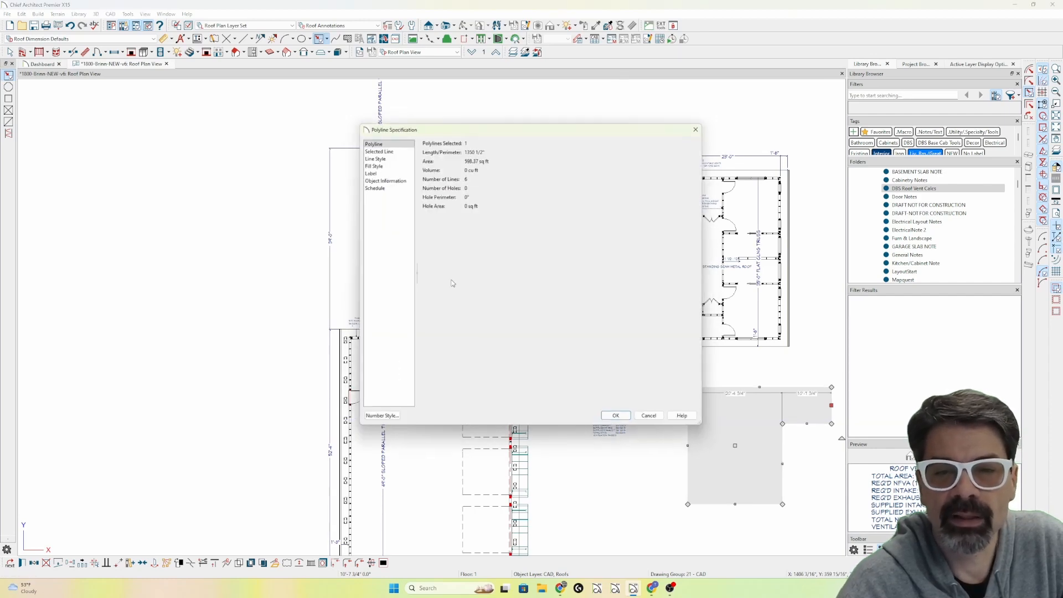
click(387, 172)
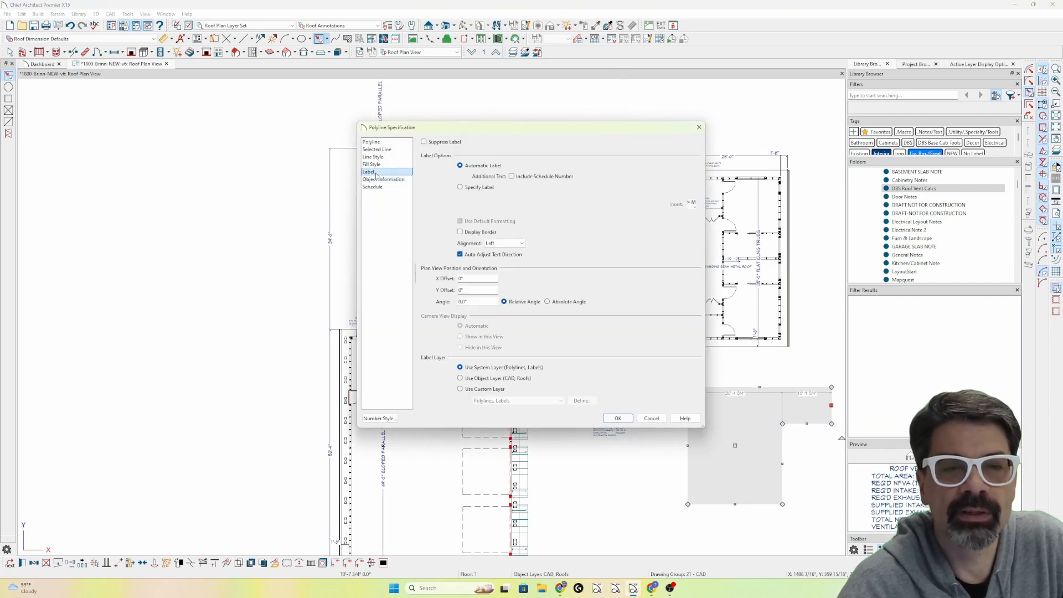
click(480, 187)
click(692, 203)
mouse_move(715, 224)
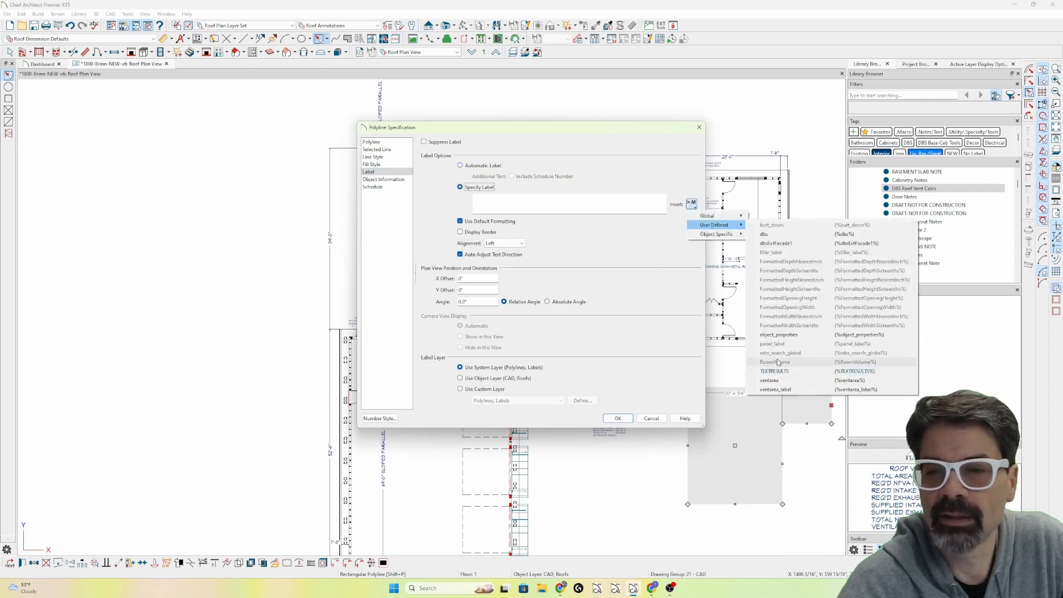
click(589, 206)
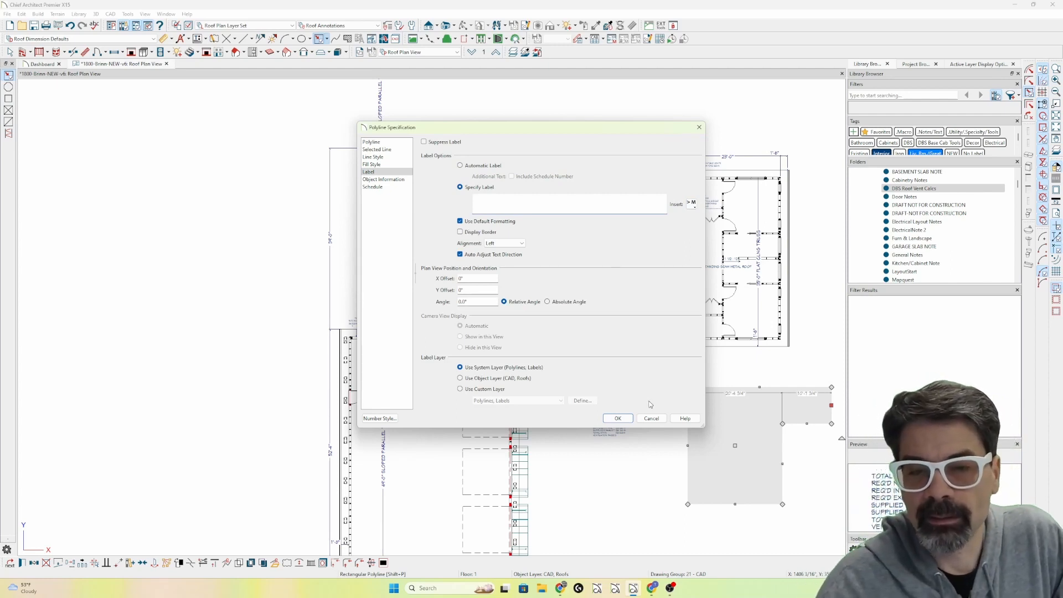
Set the L-shaped polyline's line style back to By Layer and apply the polyline settings.
click(394, 157)
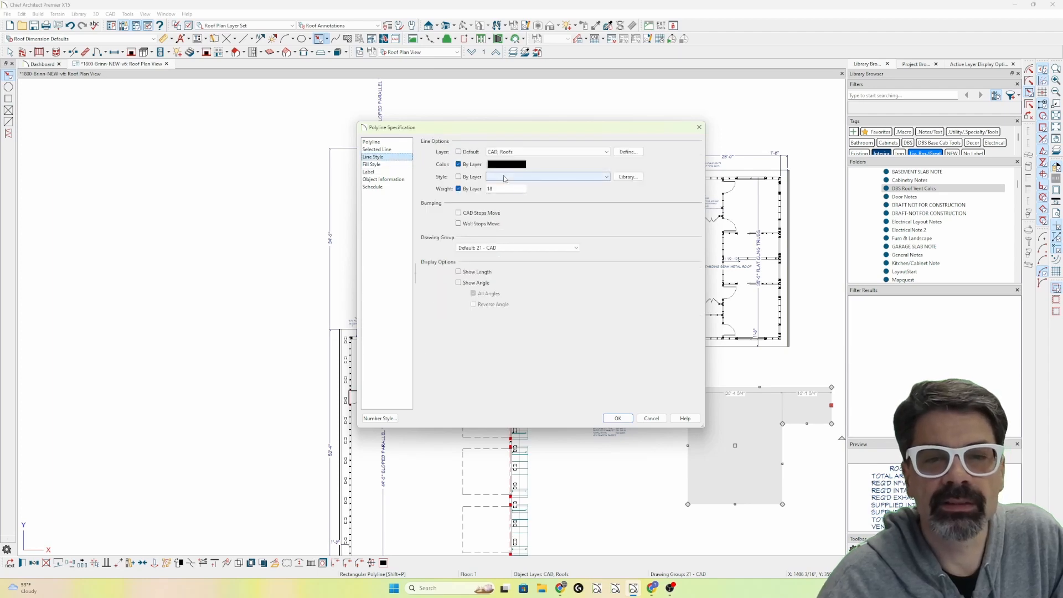
click(458, 176)
key(Return)
key(space)
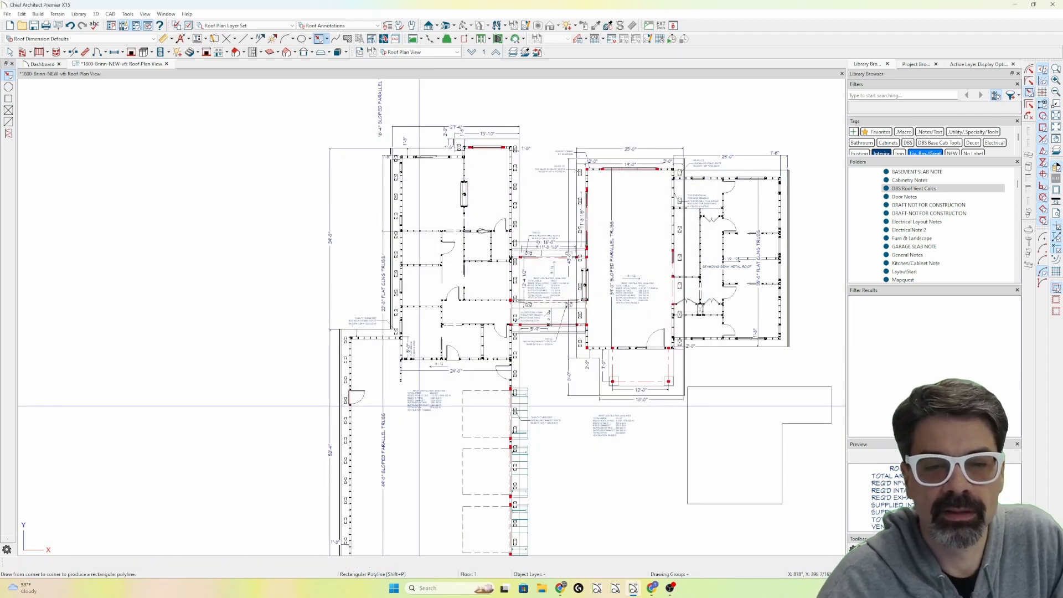
Copy the Nfva macro call from the 741 SF roof ventilation note below the porch.
double_click(425, 399)
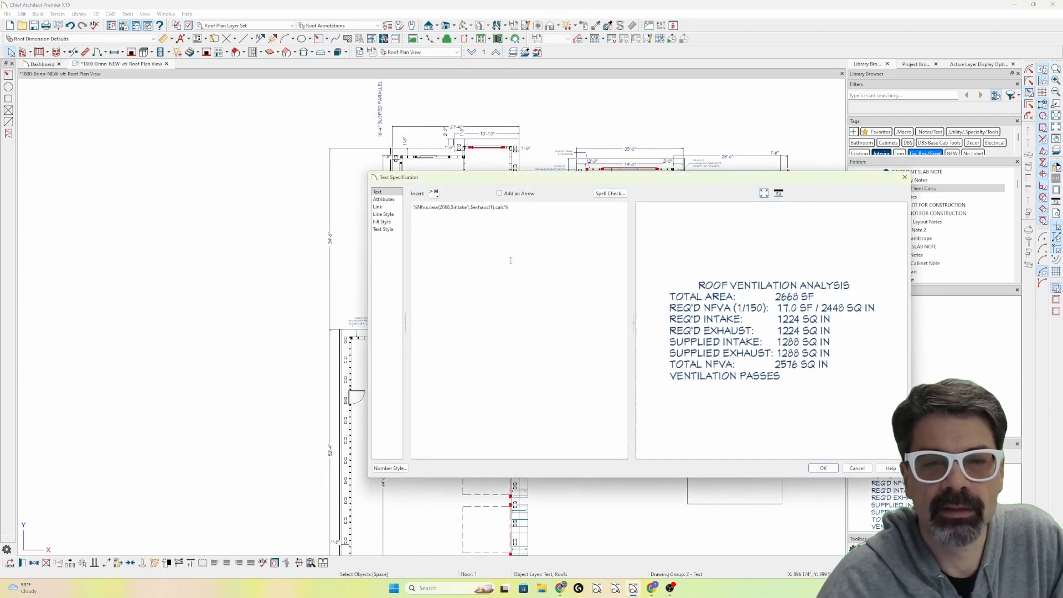
key(Escape)
click(634, 293)
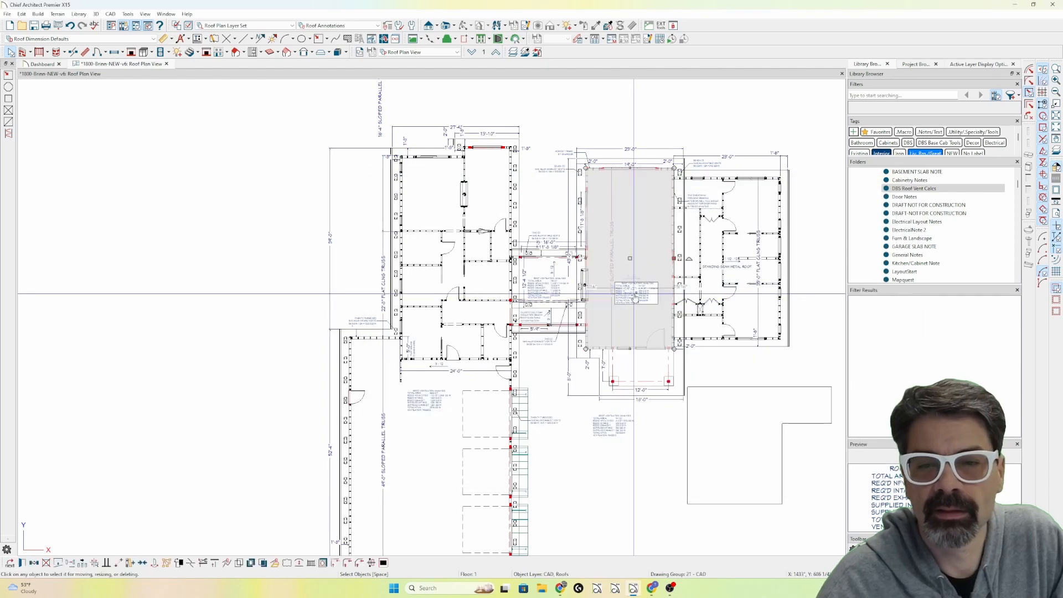
double_click(619, 423)
drag(514, 214, 396, 208)
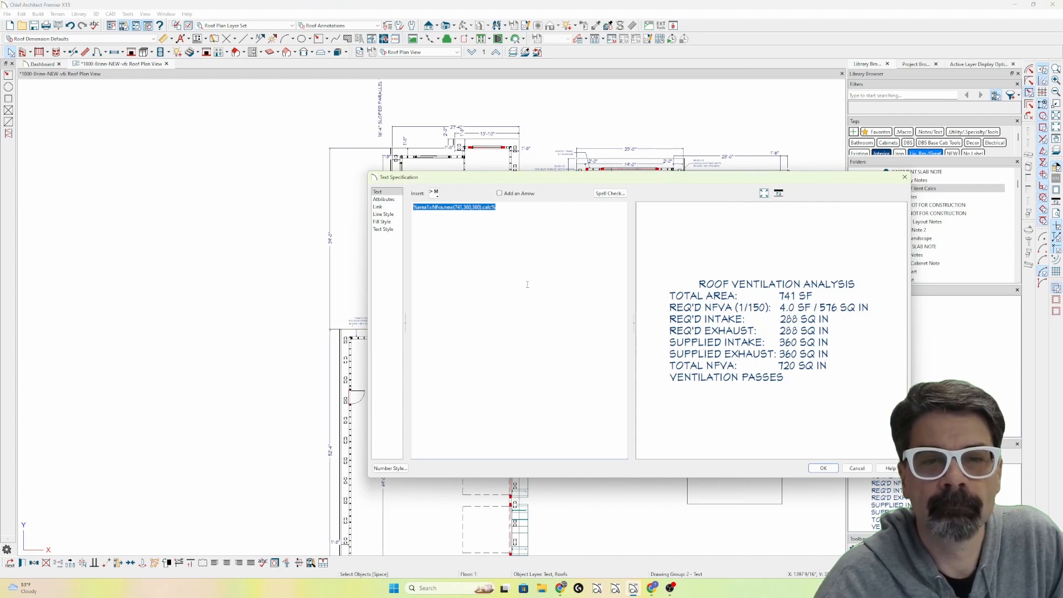
key(Escape)
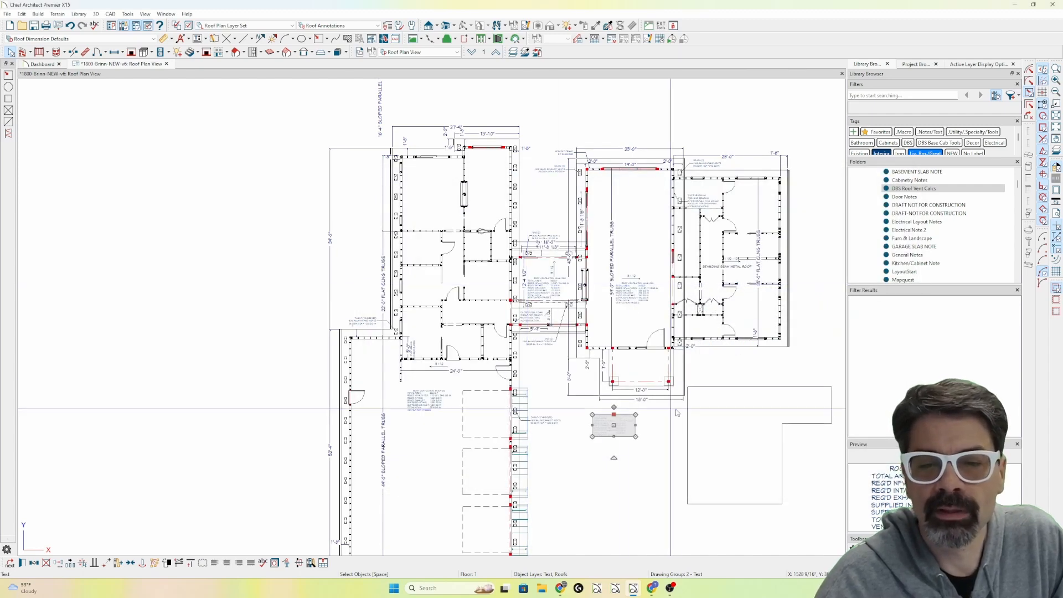
Paste the copied Nfva call into the L-shaped polyline's specified label and replace 741 with area.
click(705, 386)
double_click(705, 386)
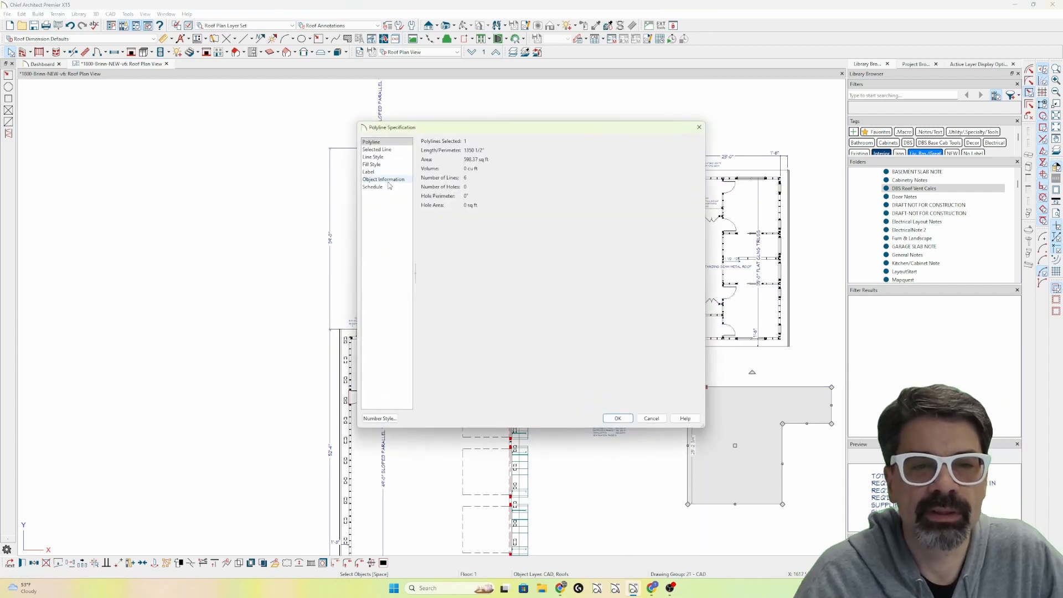
click(369, 171)
click(499, 201)
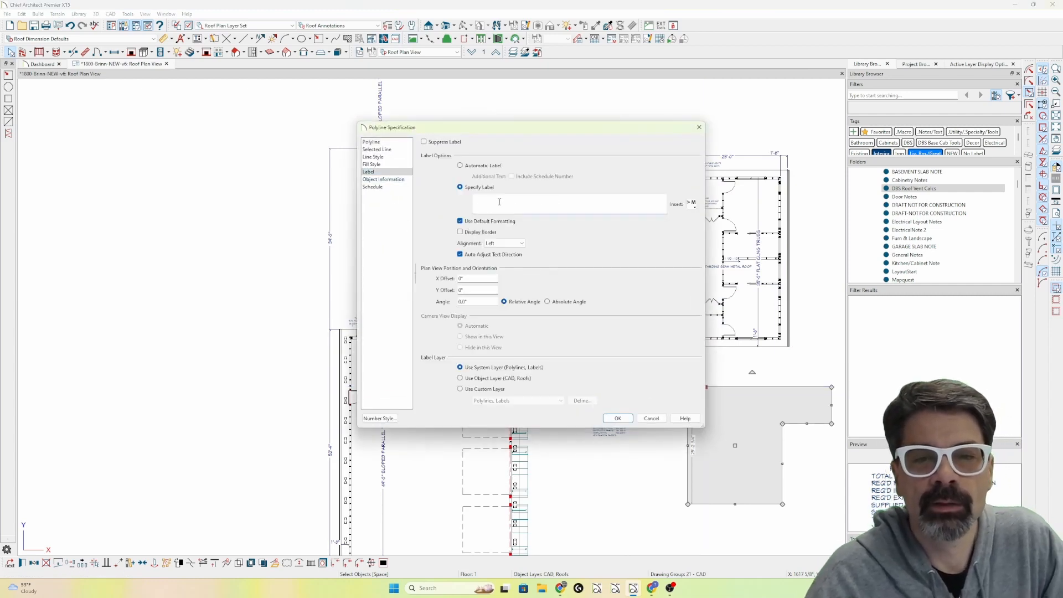
text(%area1=Nfya.new(741,360,360).calc%)
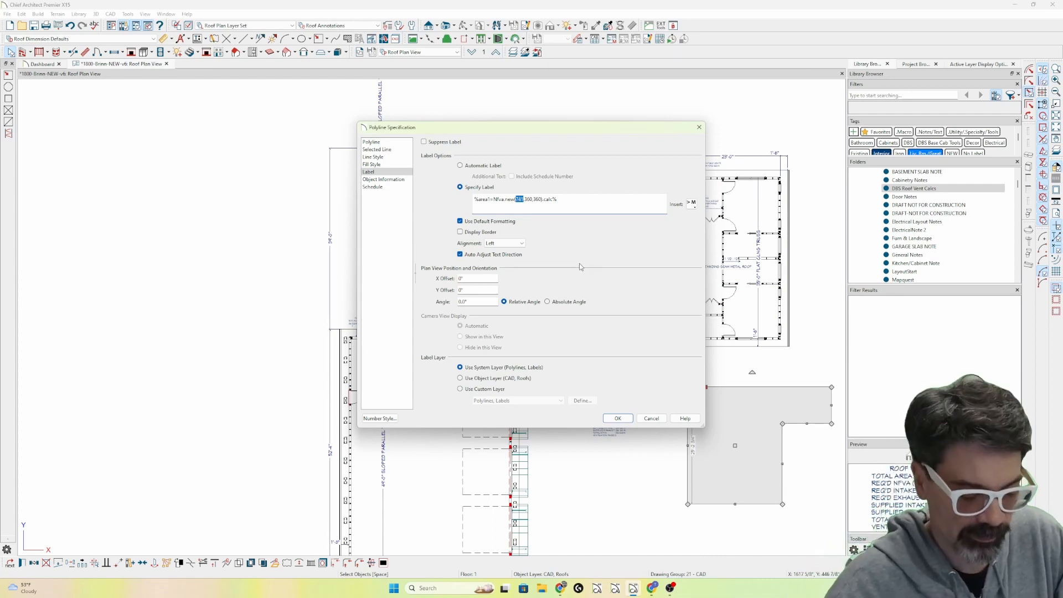
text(area)
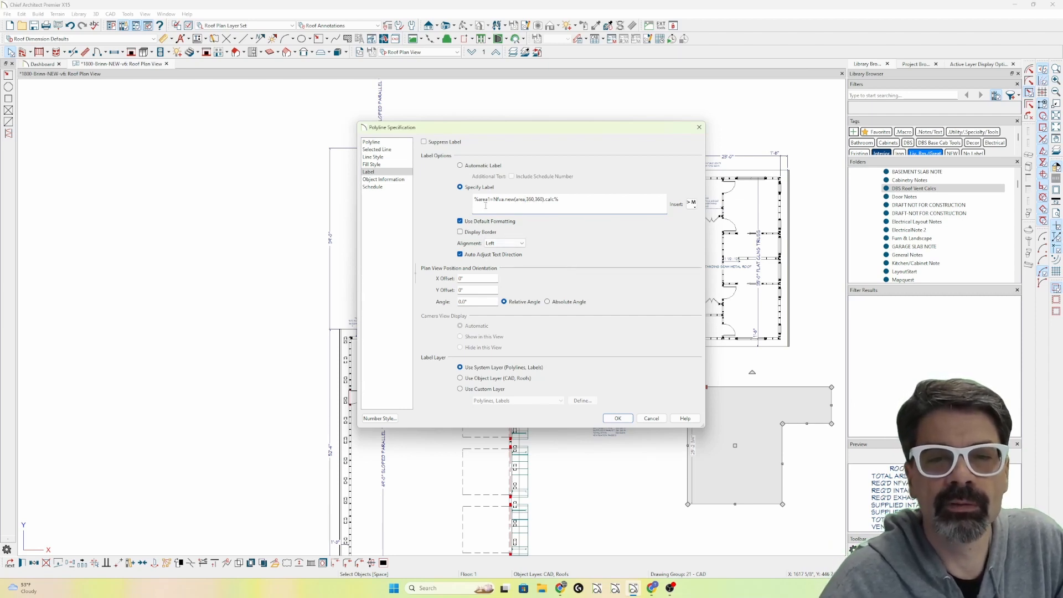
Remove the area1= prefix so the polyline label reads %Nfva.new(area,360,360).calc%, and apply it.
double_click(481, 200)
key(Delete)
key(Delete)
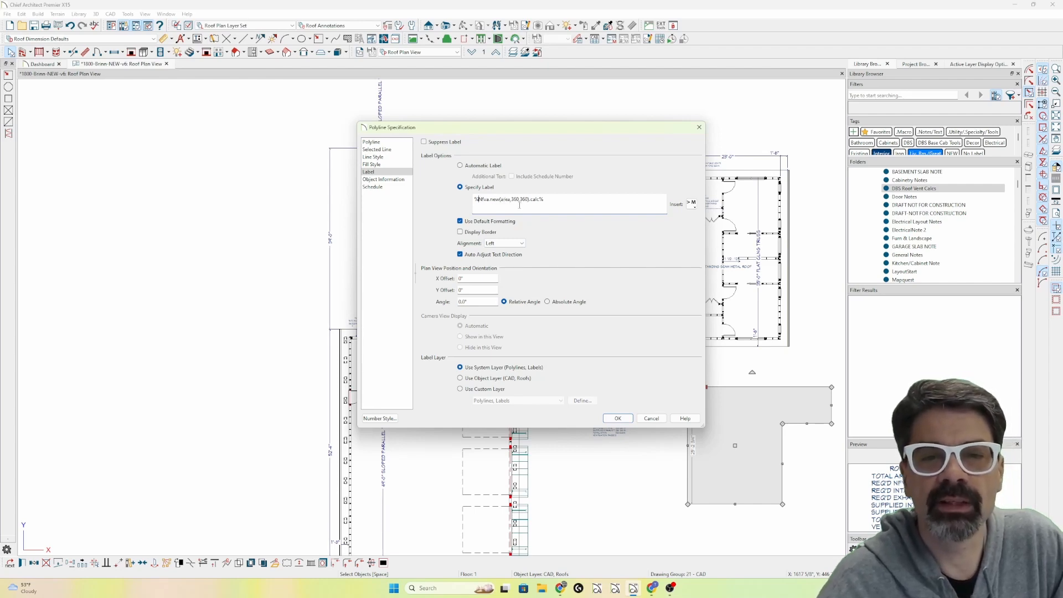
click(617, 418)
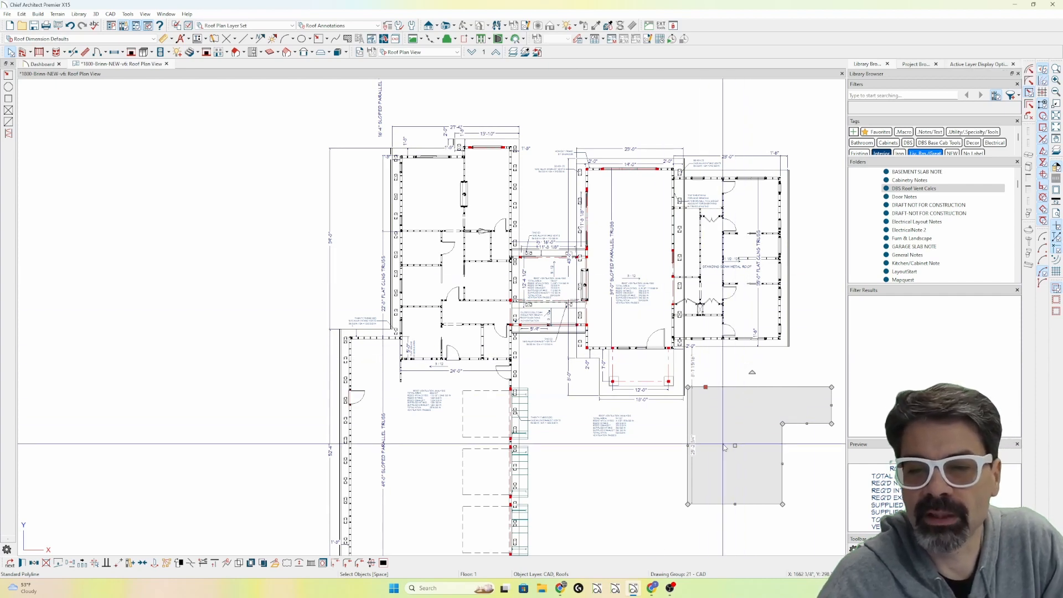
Assign the L-shaped polyline's label to the custom layer Text, Roofs and apply the polyline settings.
click(966, 65)
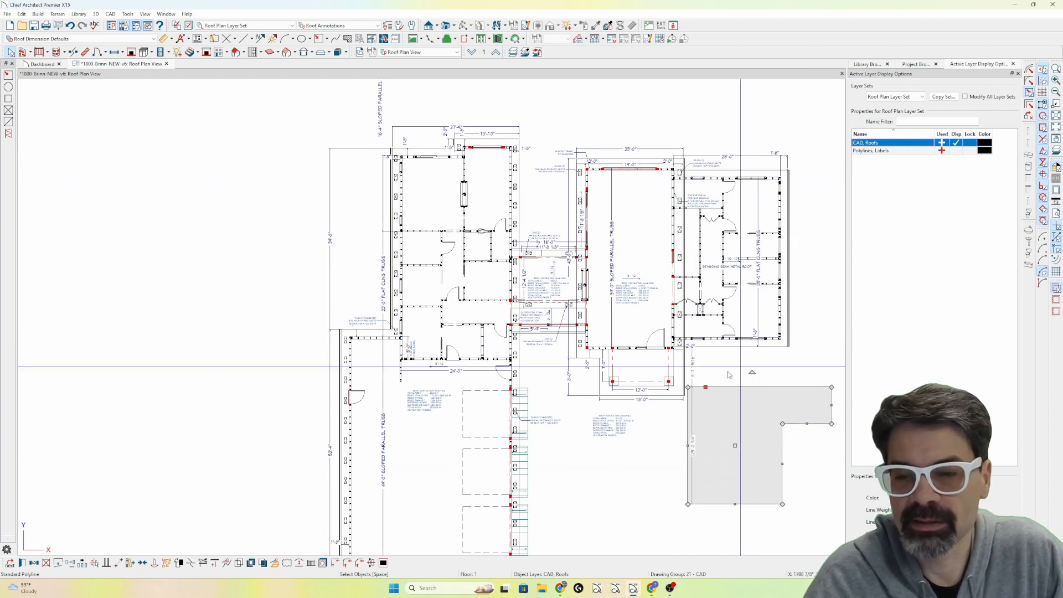
double_click(747, 389)
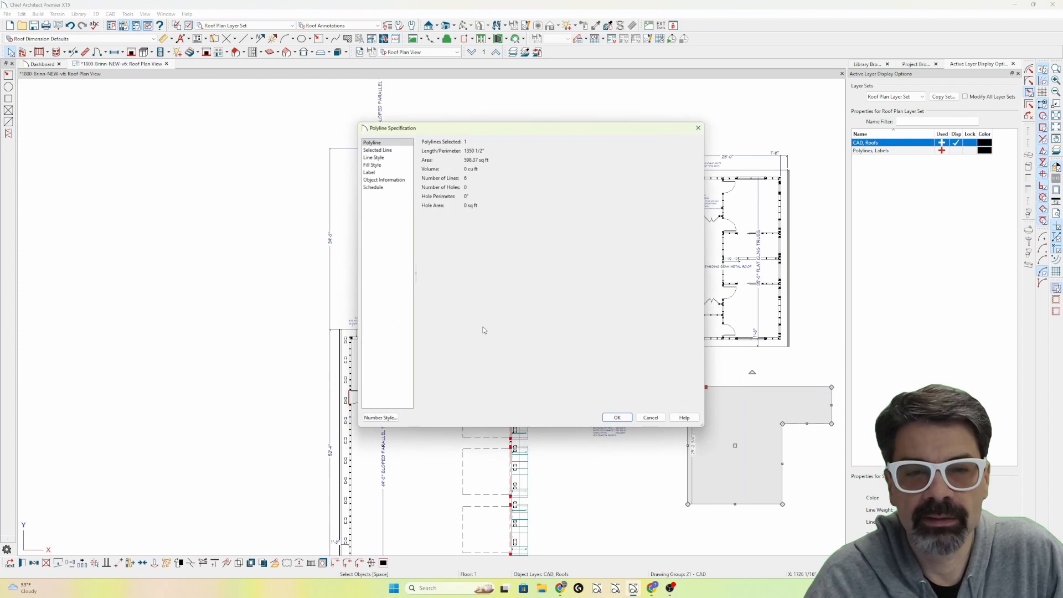
click(380, 172)
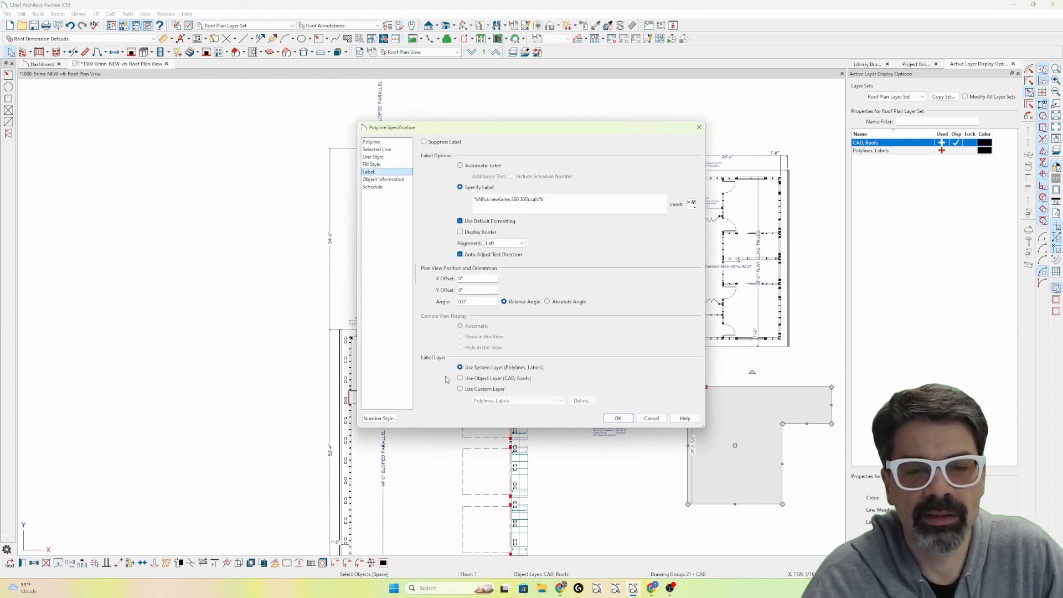
click(487, 388)
click(508, 400)
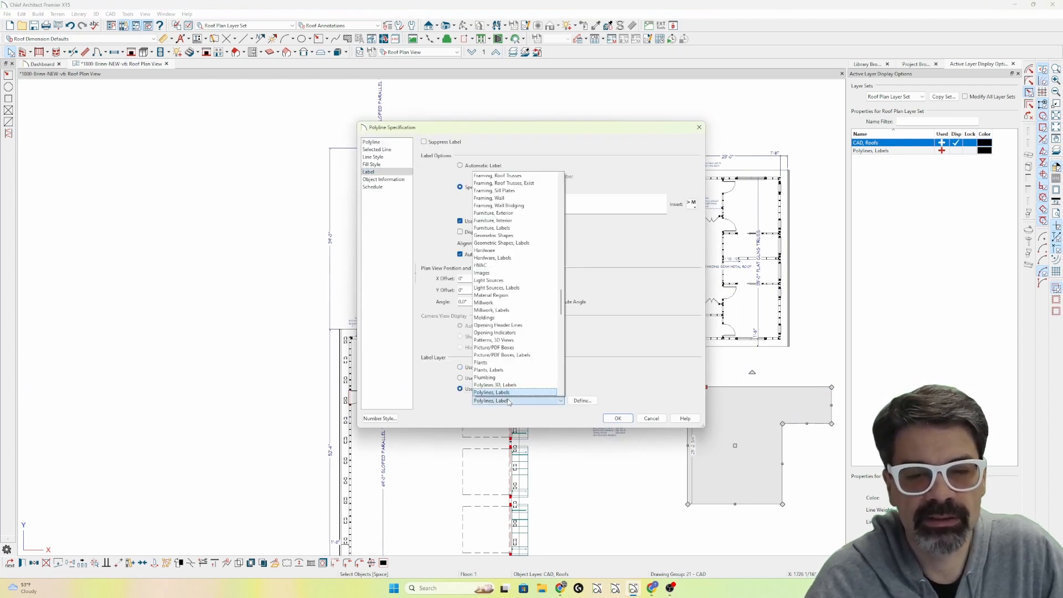
scroll(509, 376, down, 20)
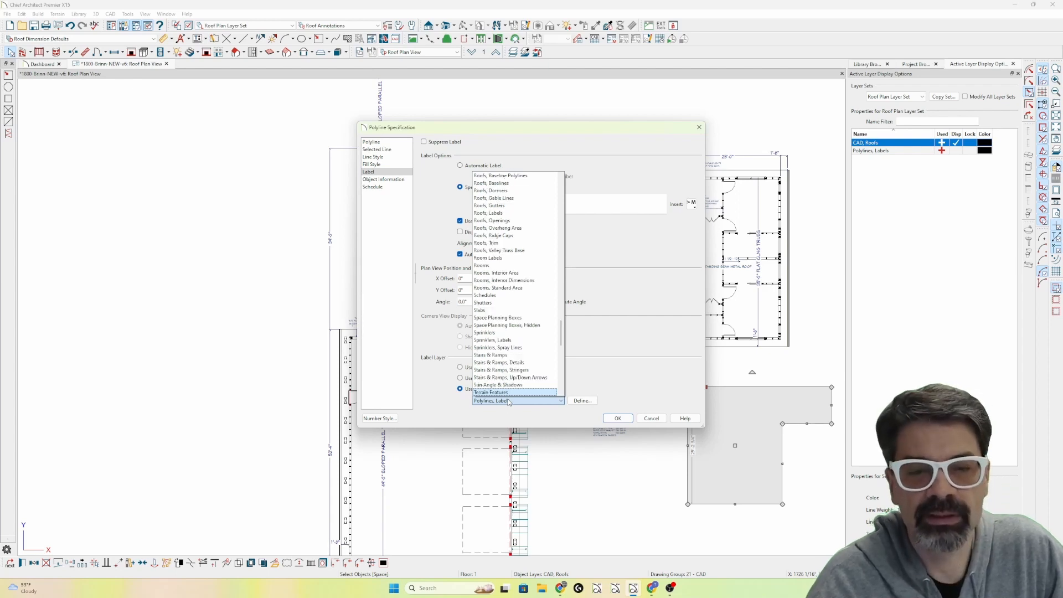
scroll(510, 357, down, 2)
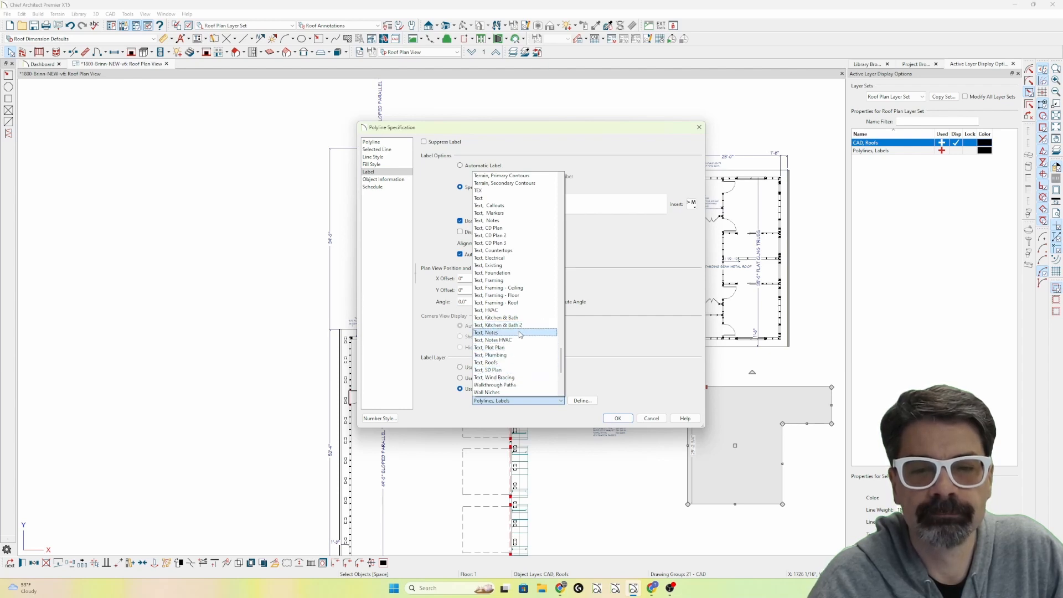
click(490, 362)
click(617, 419)
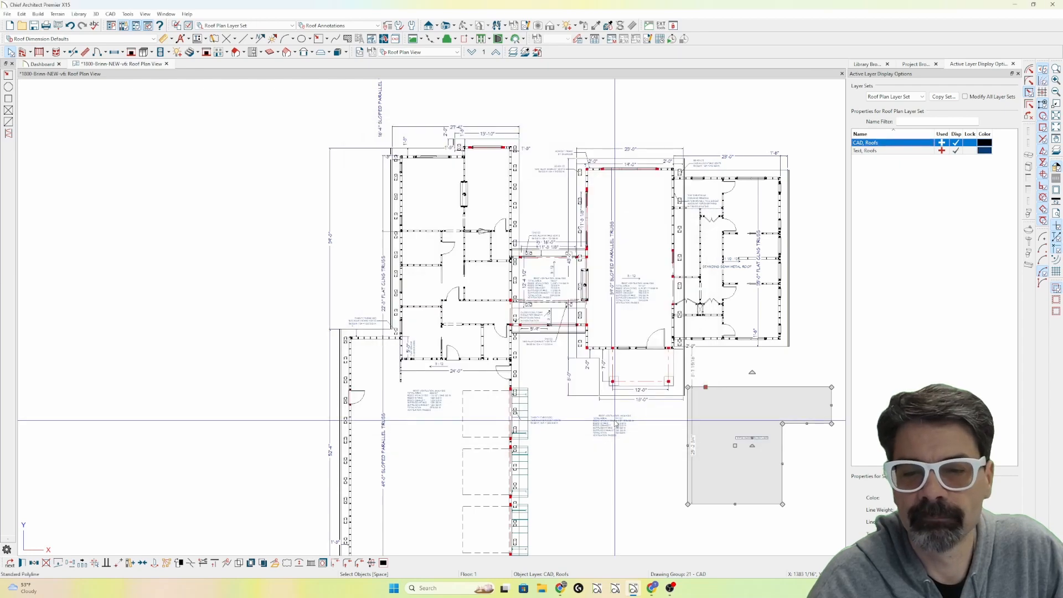
Append the object-specific %area% macro after the Nfva call in the polyline's specified label.
scroll(782, 451, up, 3)
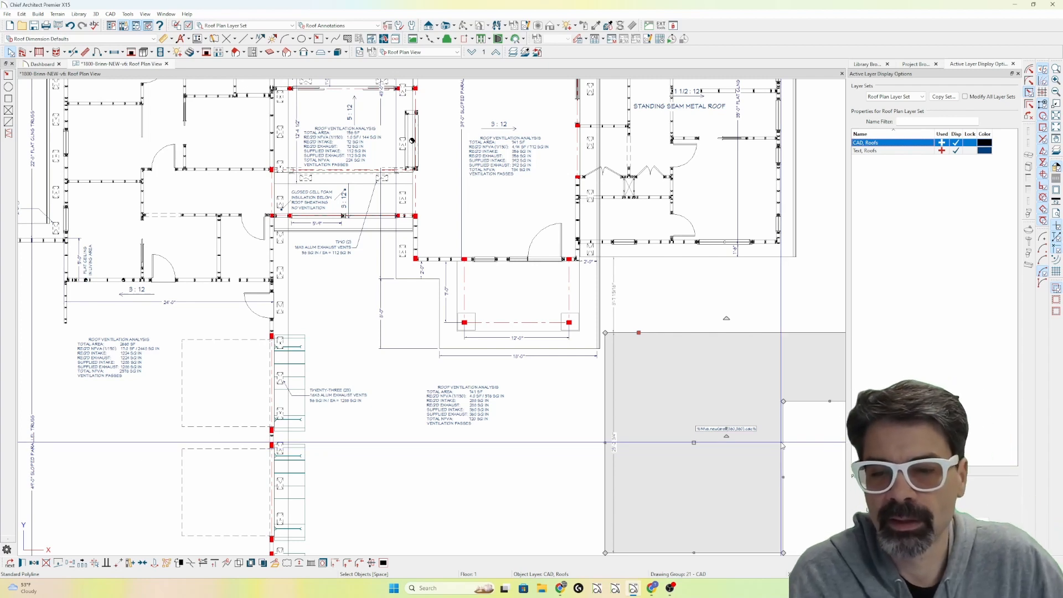
double_click(782, 445)
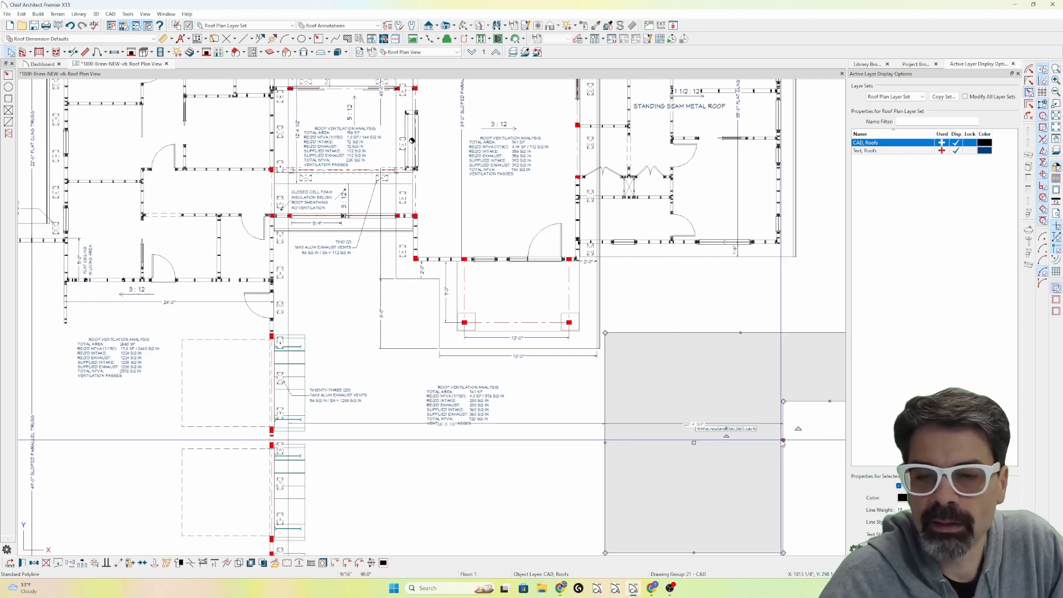
click(387, 172)
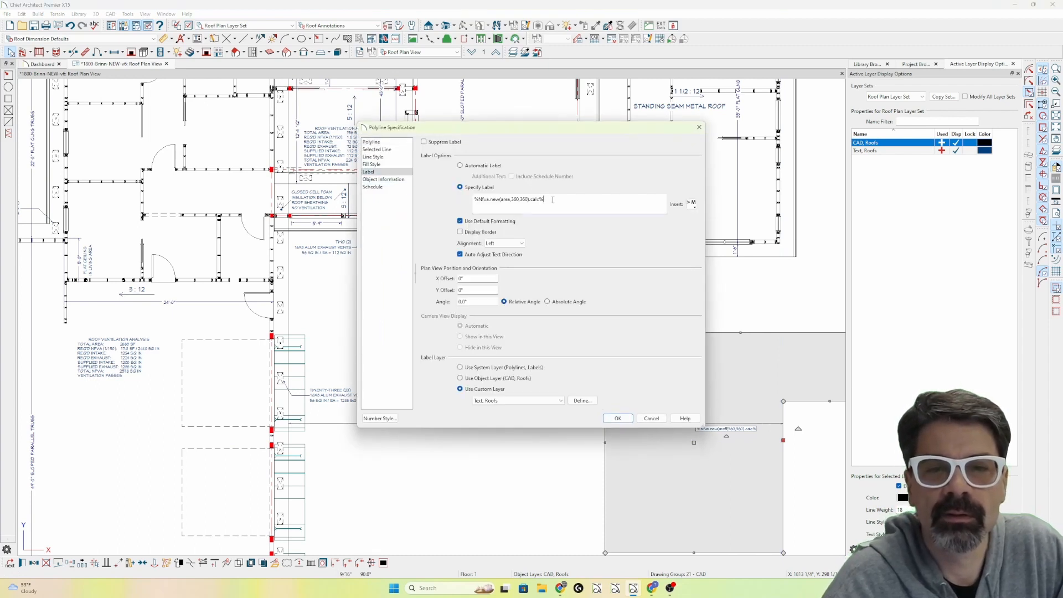
click(691, 204)
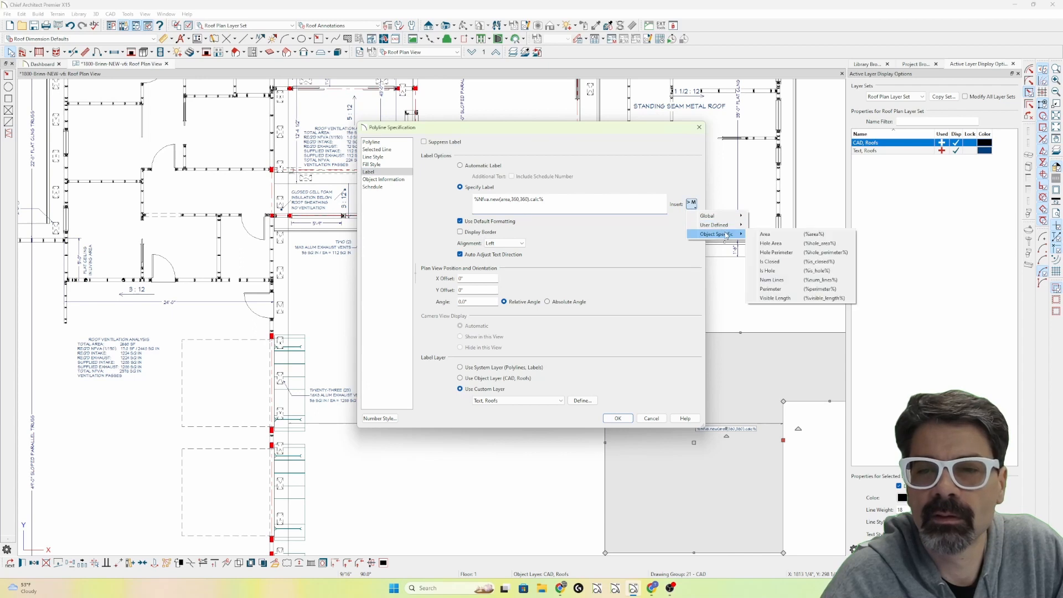
click(757, 233)
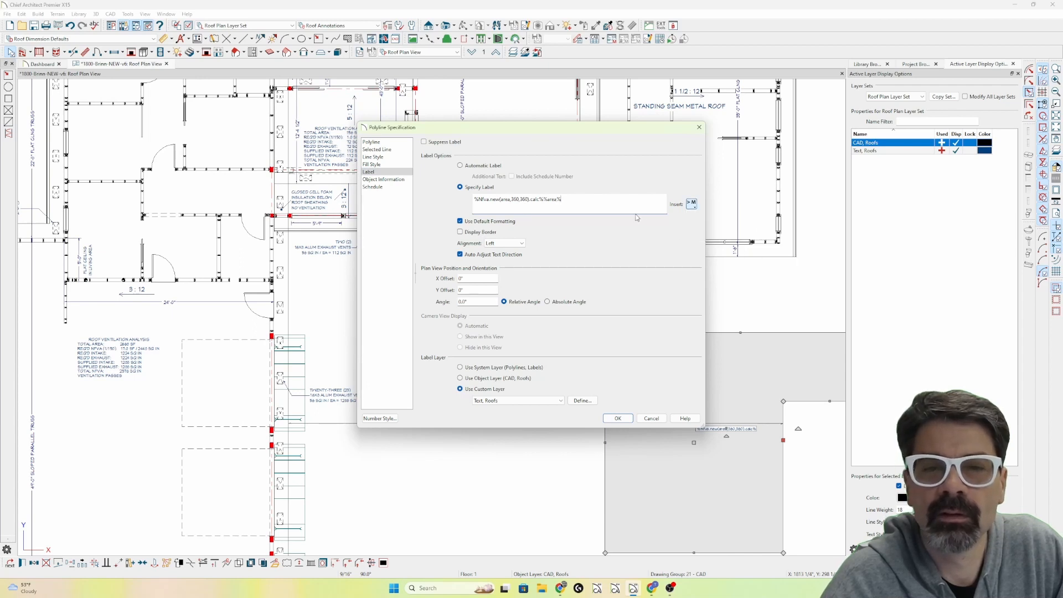
key(Escape)
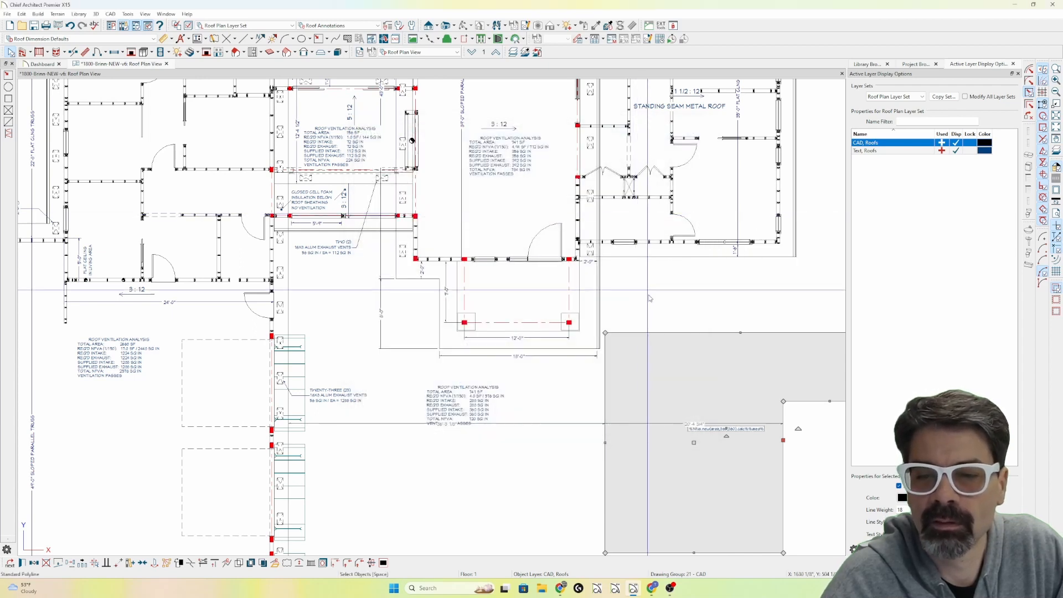
Remove the Nfva call from the polyline's label, leaving only %area%, and apply it.
double_click(677, 340)
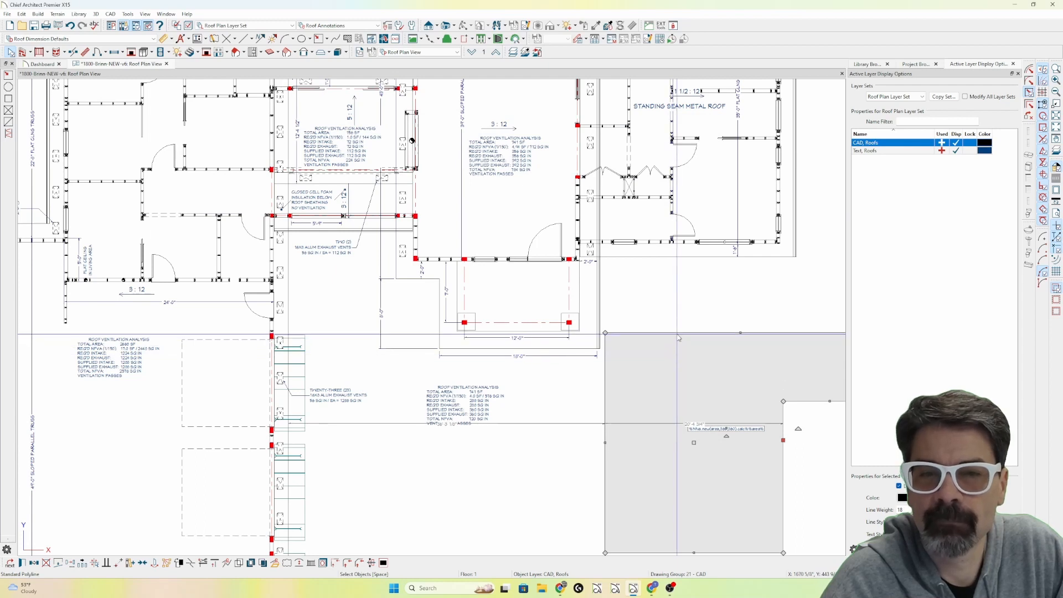
click(376, 172)
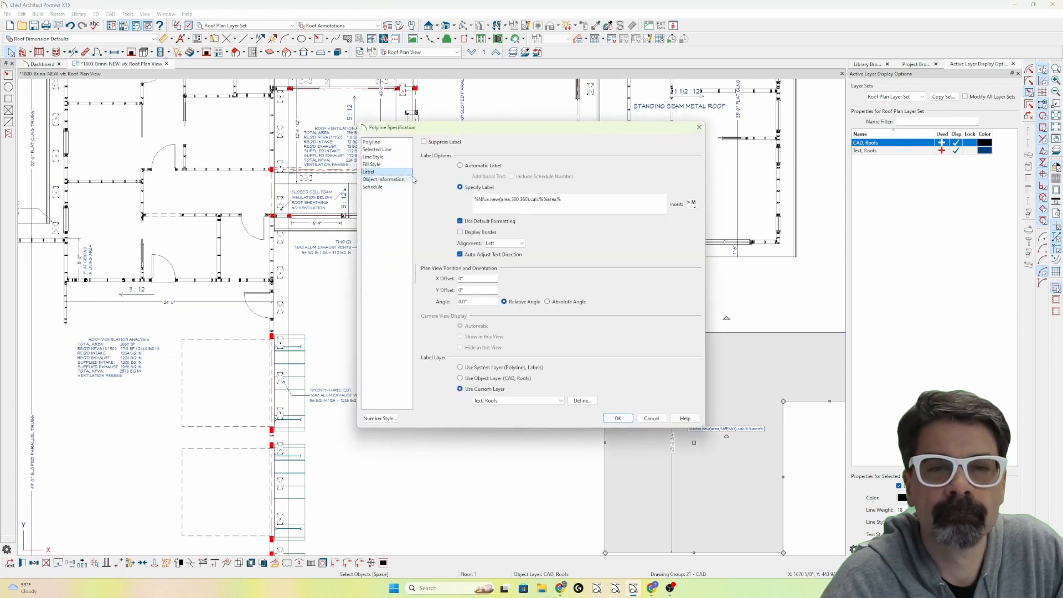
drag(543, 198, 410, 197)
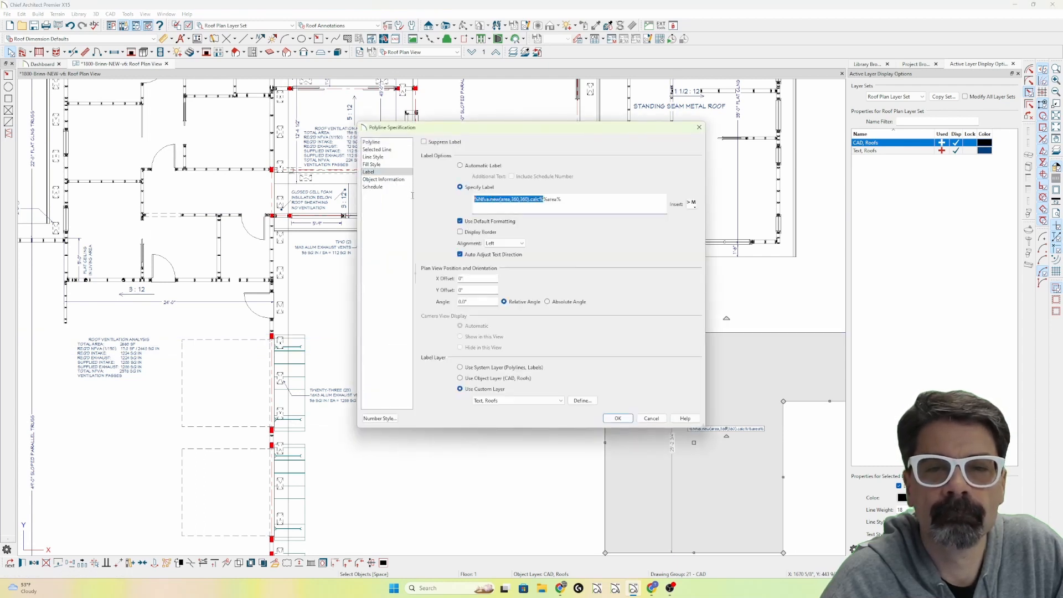
key(BackSpace)
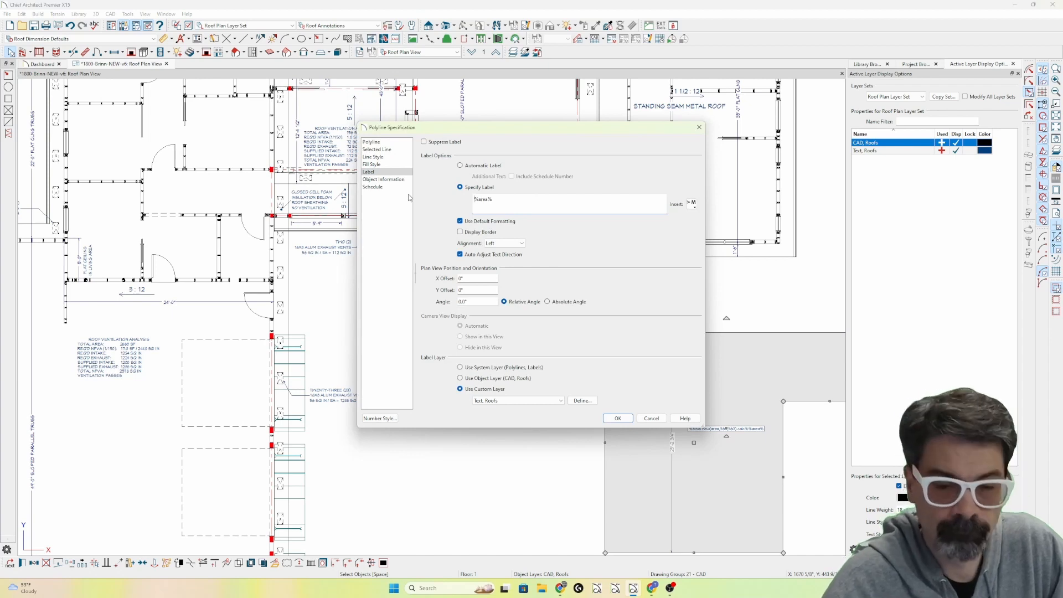
key(Return)
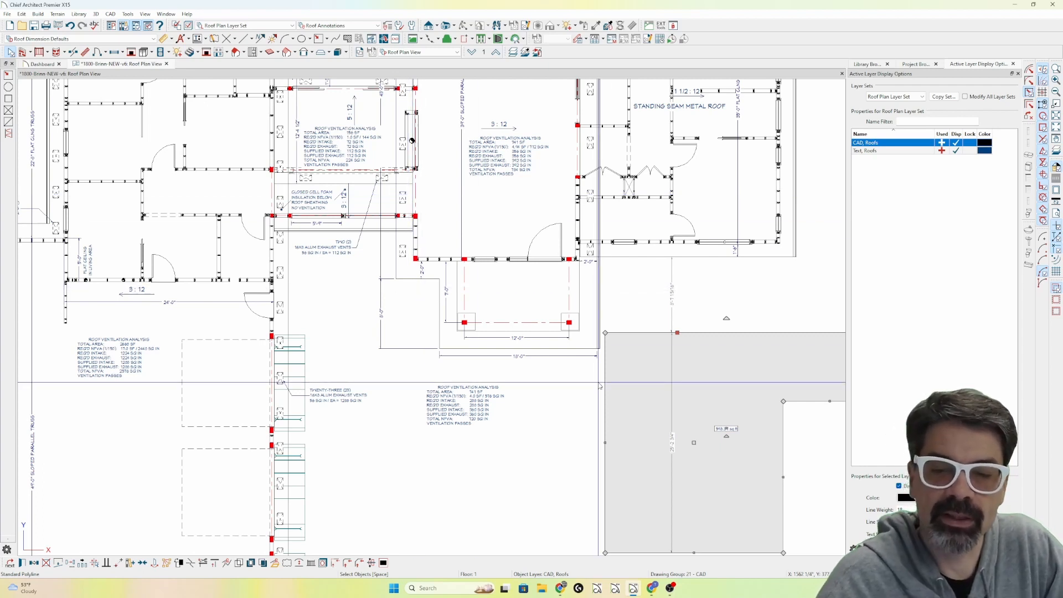
Set the polyline's specified label back to %Nfva.new(area,360,360).calc% and apply it.
double_click(738, 439)
click(369, 172)
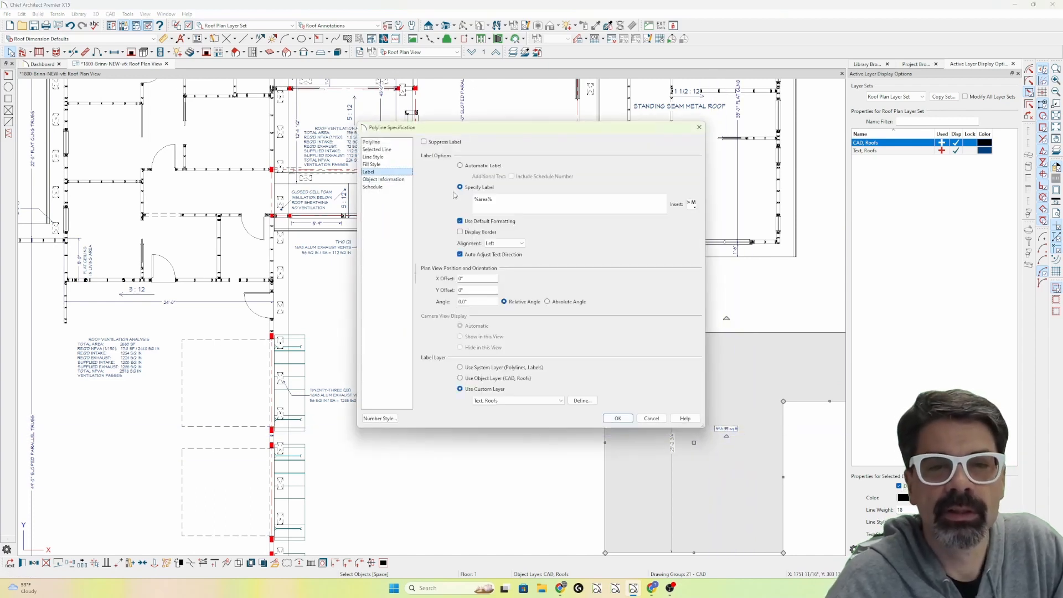
drag(502, 203, 456, 197)
text(%NFVA.new(area,360,360).calc%)
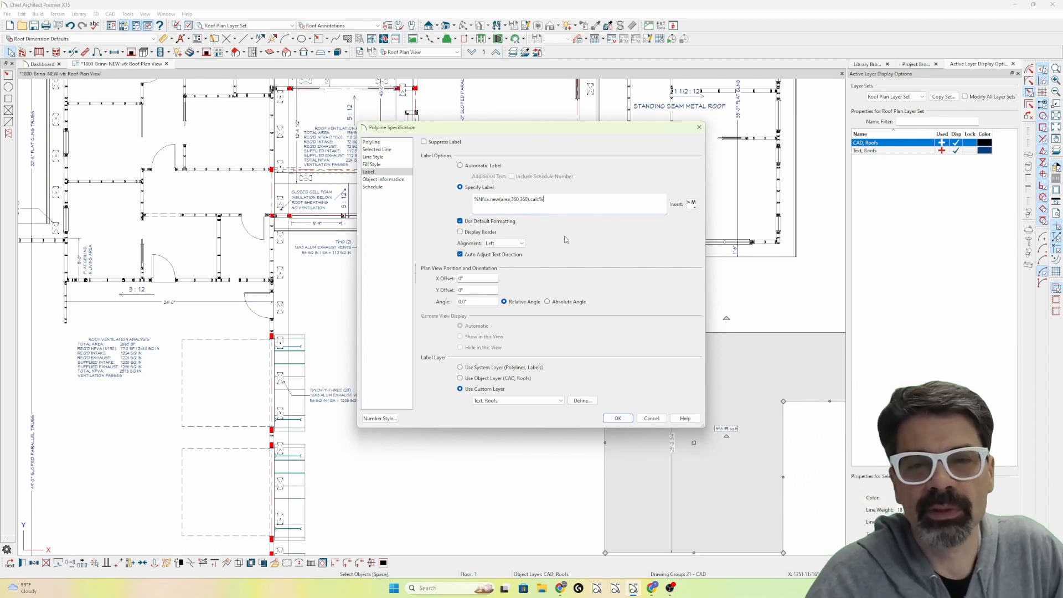
click(617, 418)
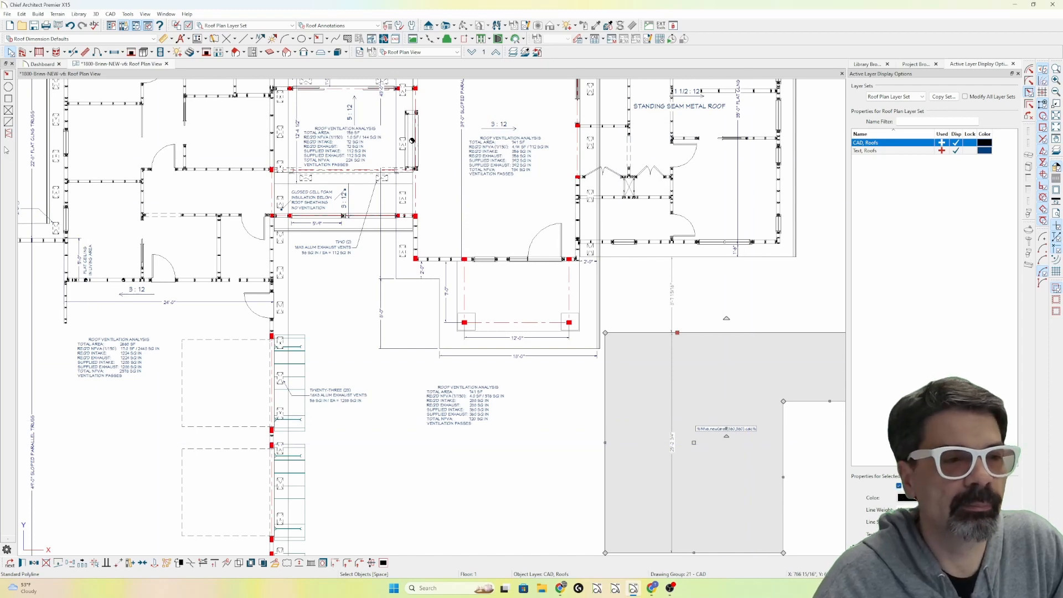
click(198, 39)
double_click(432, 330)
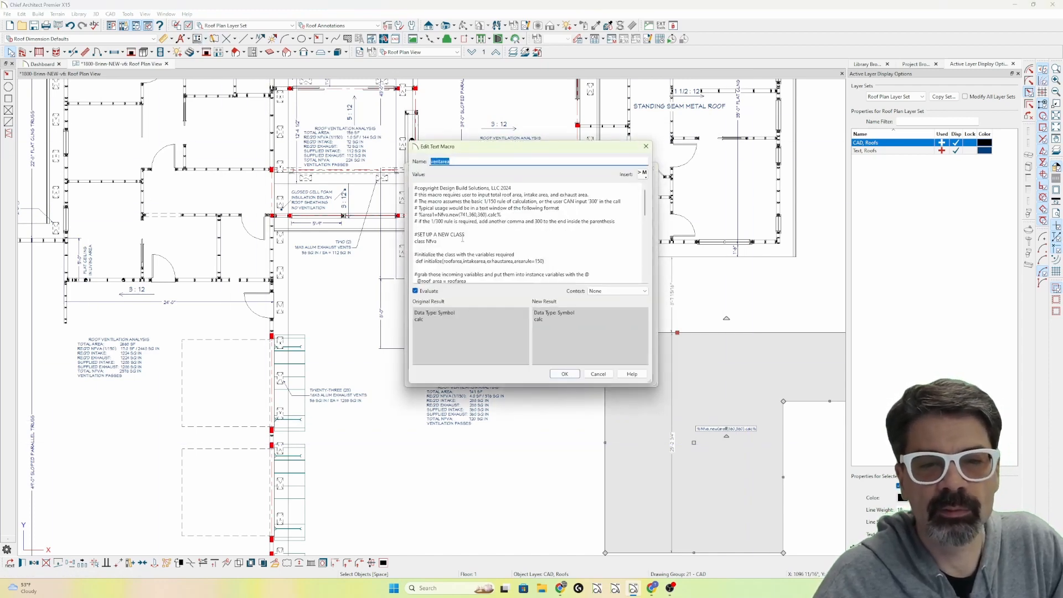
scroll(462, 238, down, 1)
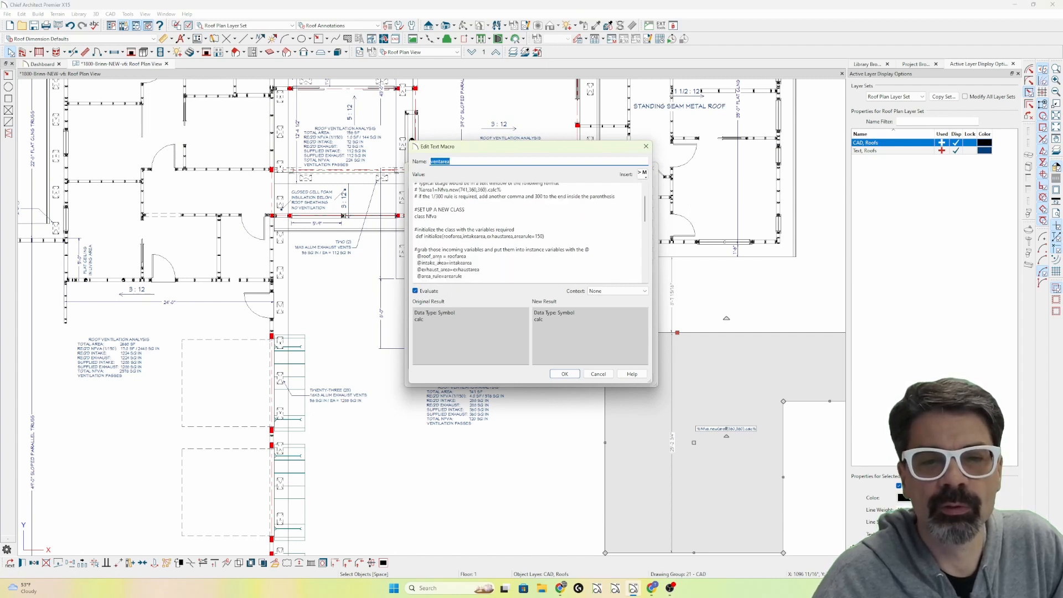
click(476, 258)
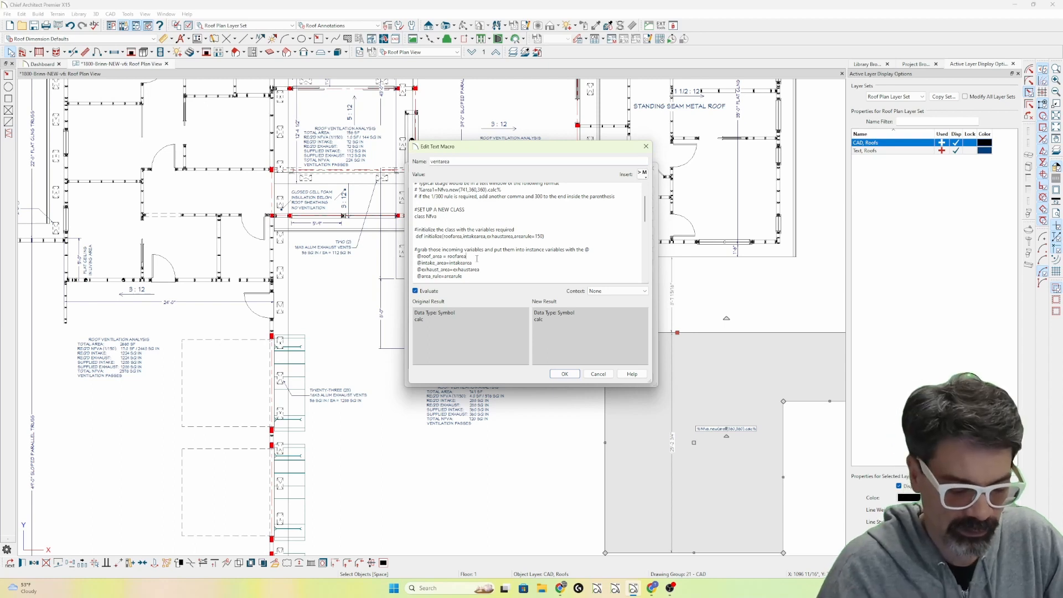
text(.to_f)
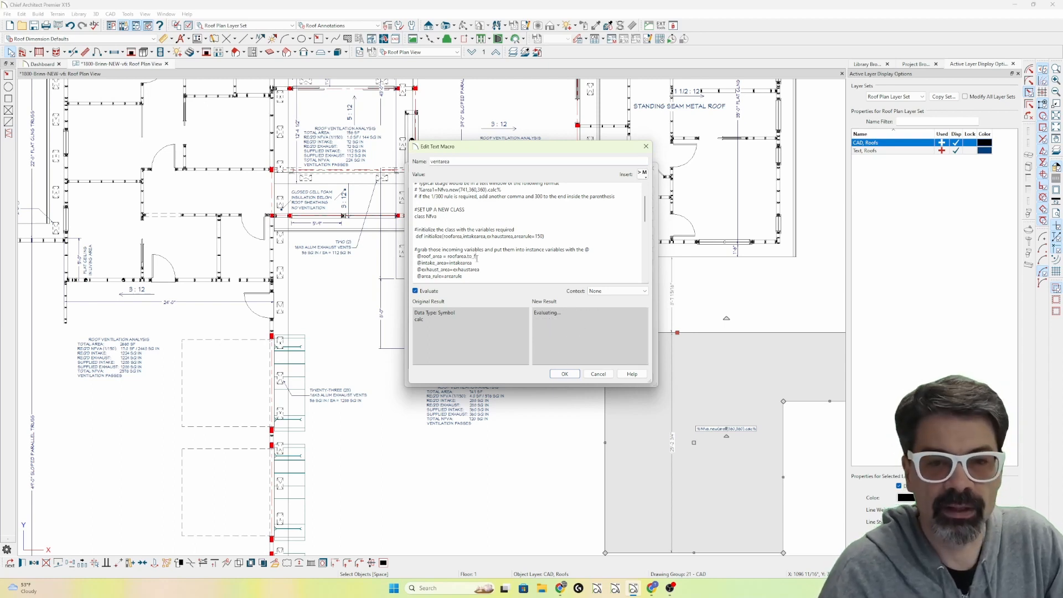
click(565, 374)
click(569, 377)
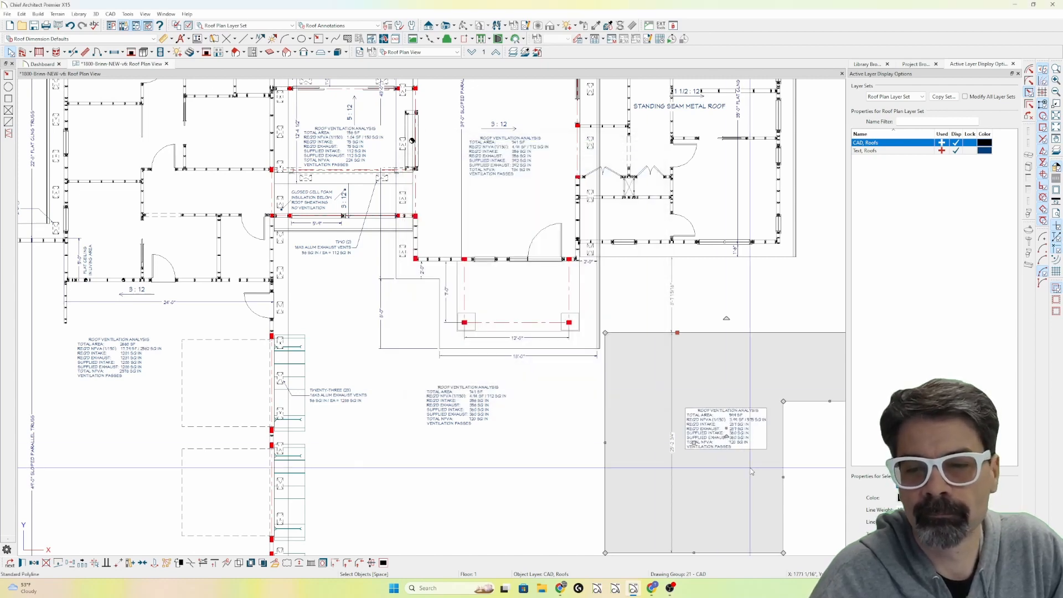
key(Escape)
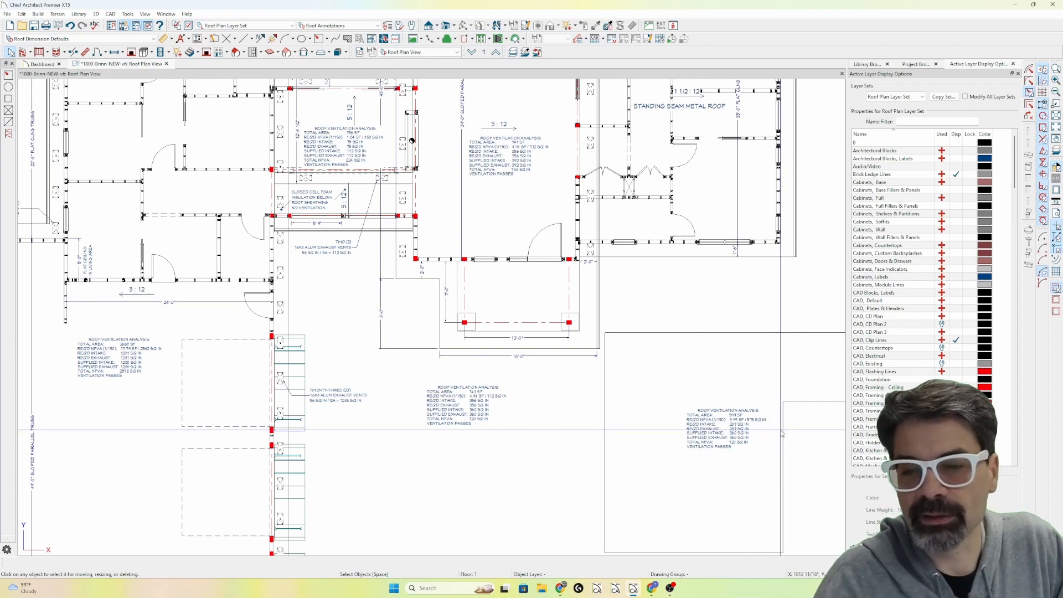
Give the L-shaped polyline the blank, invisible line style instead of its By Layer style and apply it.
click(781, 433)
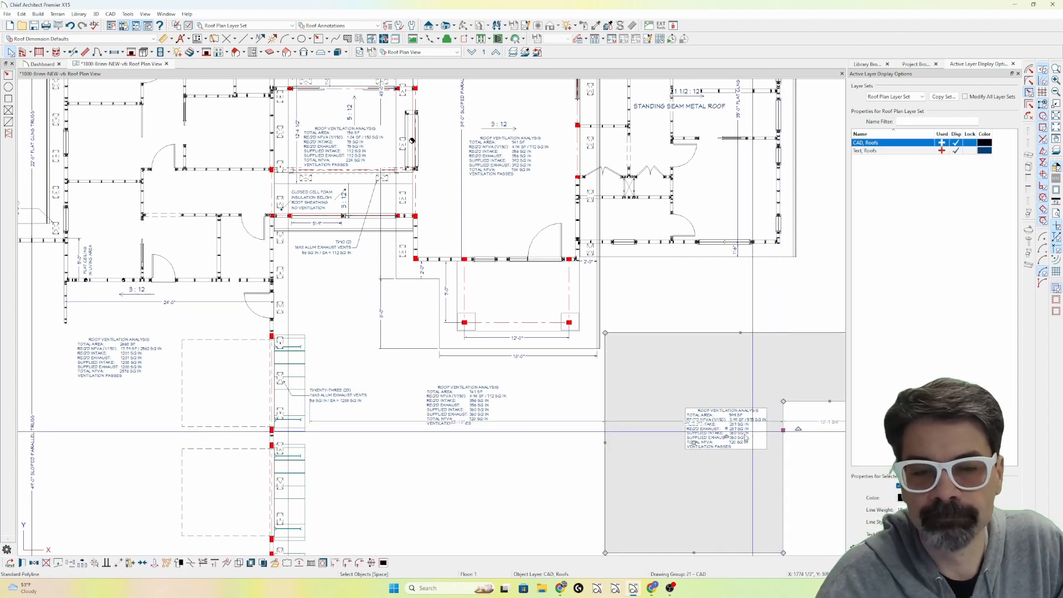
double_click(580, 436)
click(384, 164)
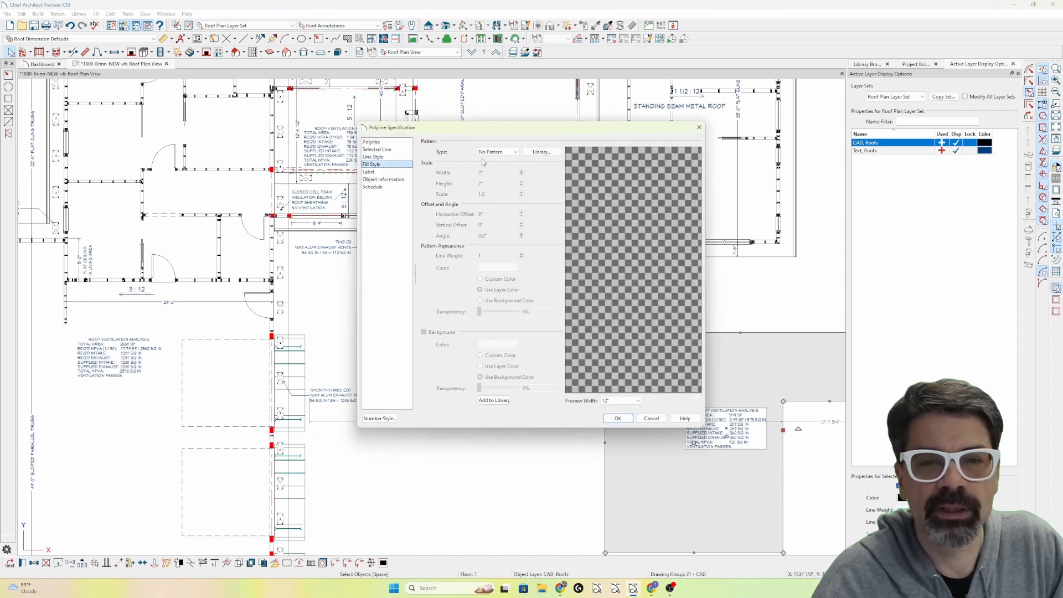
click(373, 157)
click(521, 177)
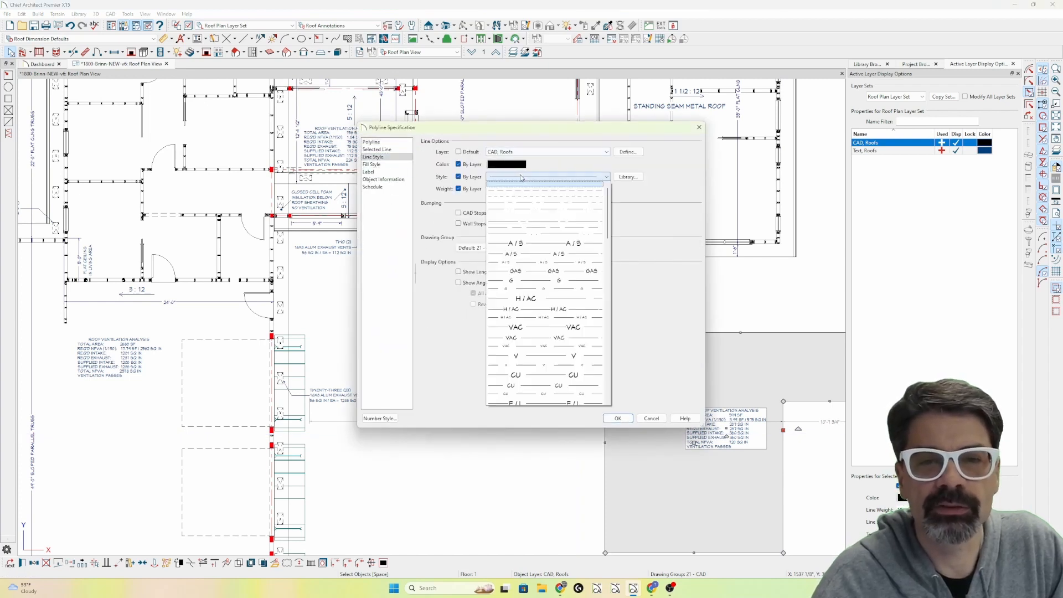
click(546, 214)
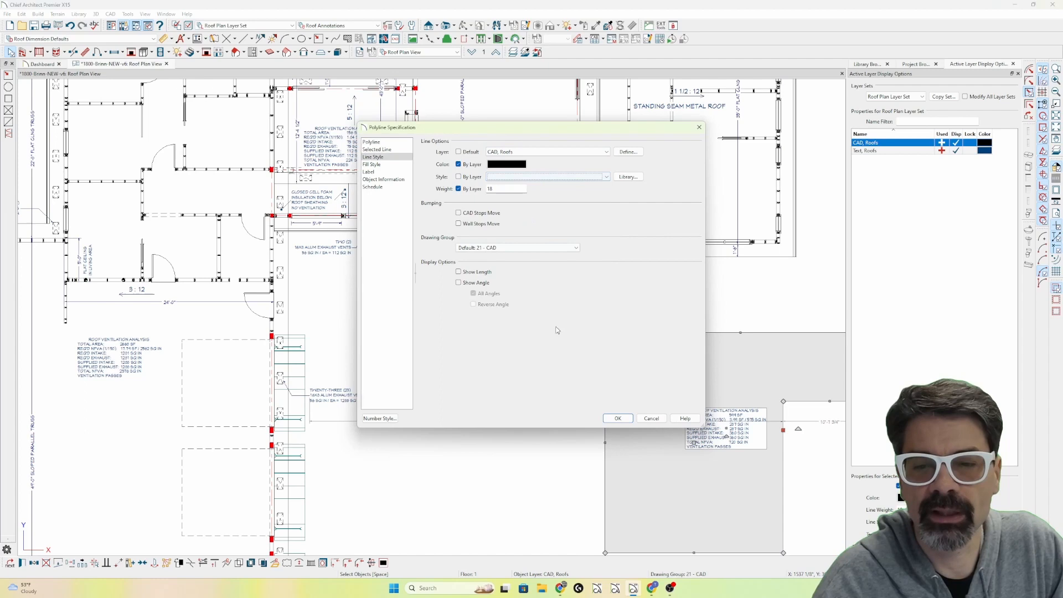
click(617, 419)
Move the L-shaped polyline by its lower-left corner onto the right wing's lower-left corner and stretch its lower right edge to the wing's right wall.
scroll(752, 436, down, 3)
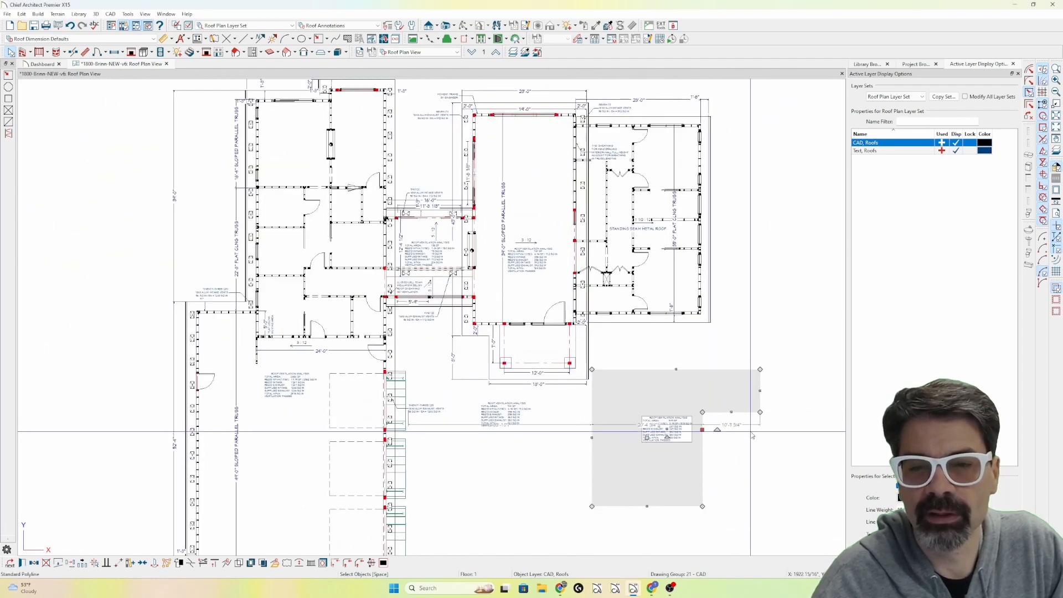
key(m)
click(592, 506)
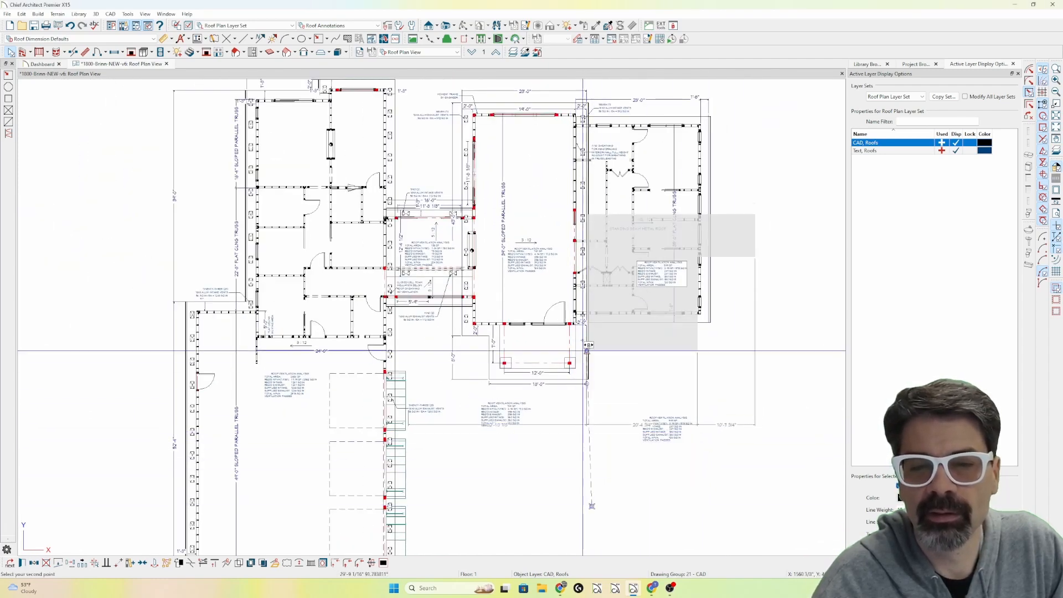
click(576, 315)
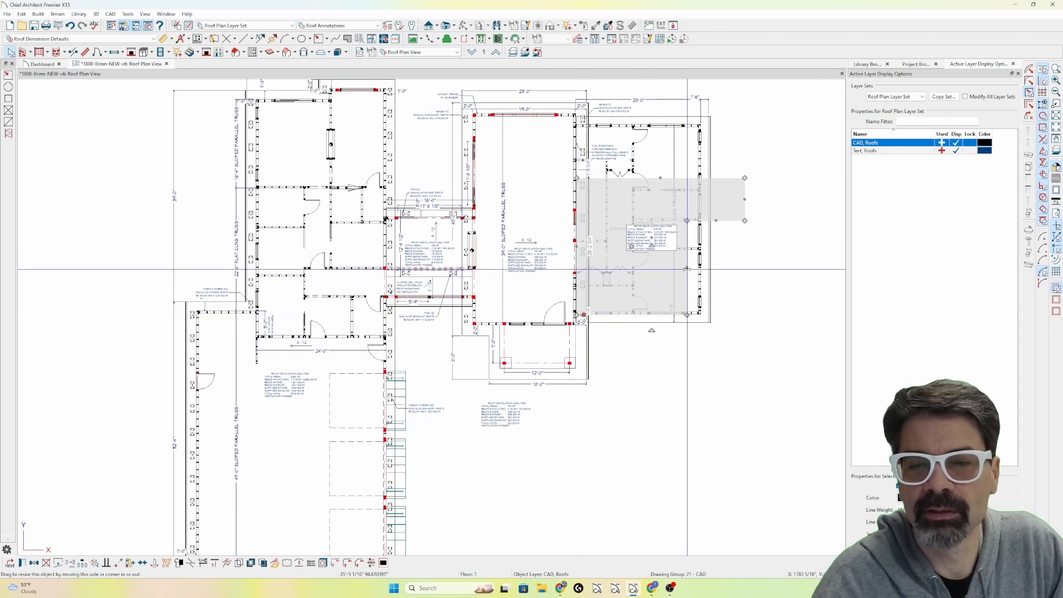
scroll(713, 150, up, 3)
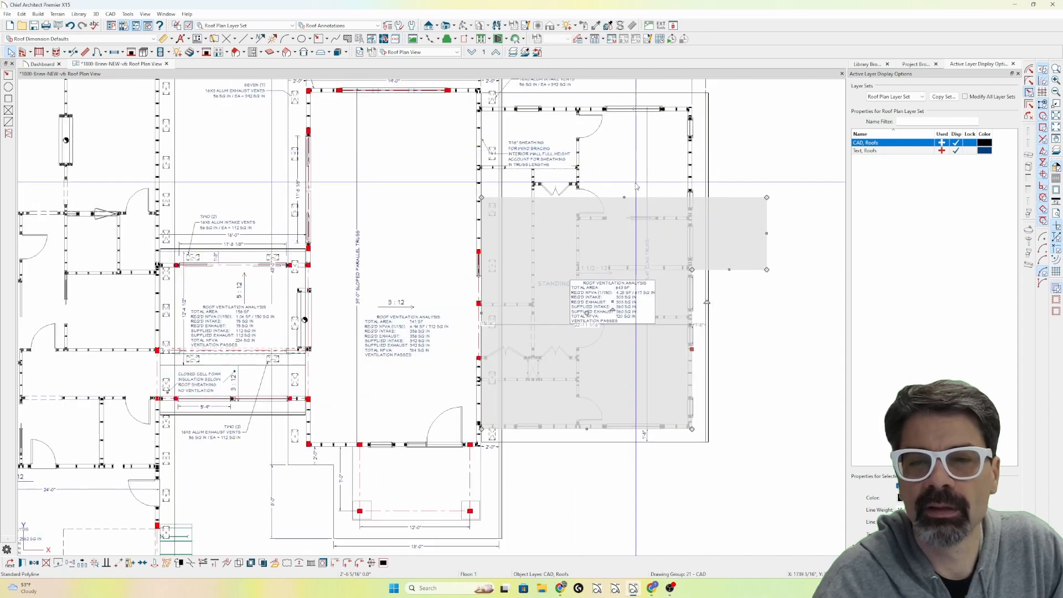
Stretch the polyline's upper and right edges to the right wing's walls and set its specified label to %Nfva.new(area,450,450).calc%.
drag(624, 197, 642, 105)
drag(767, 189, 692, 190)
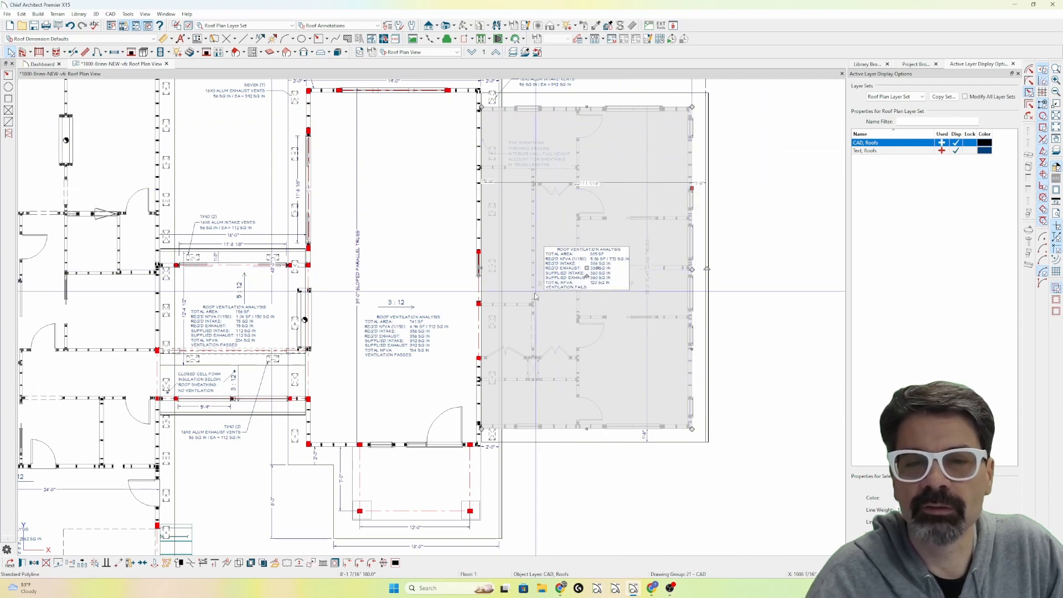
double_click(516, 313)
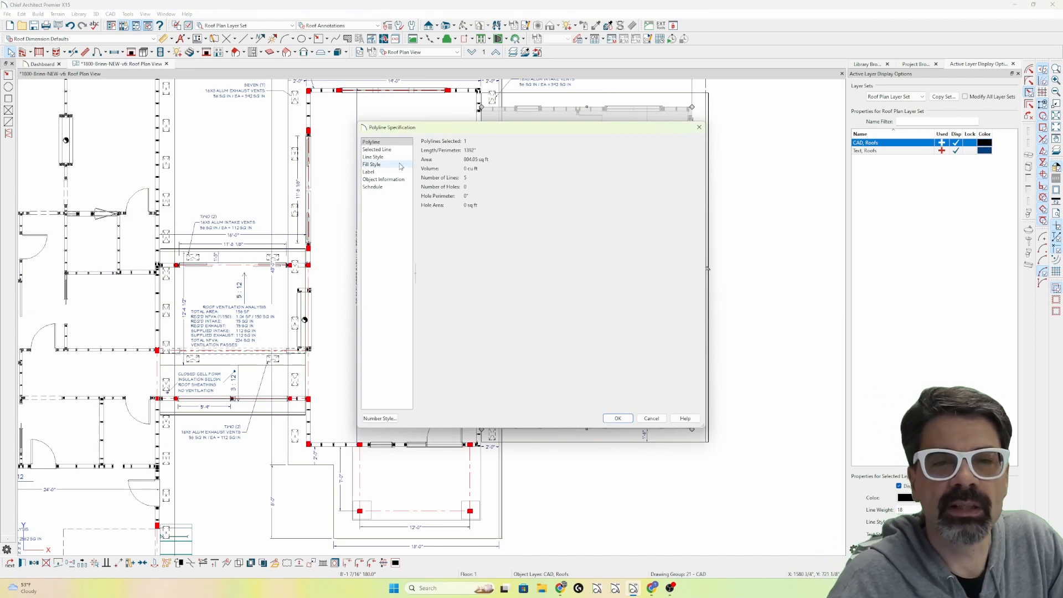
click(369, 172)
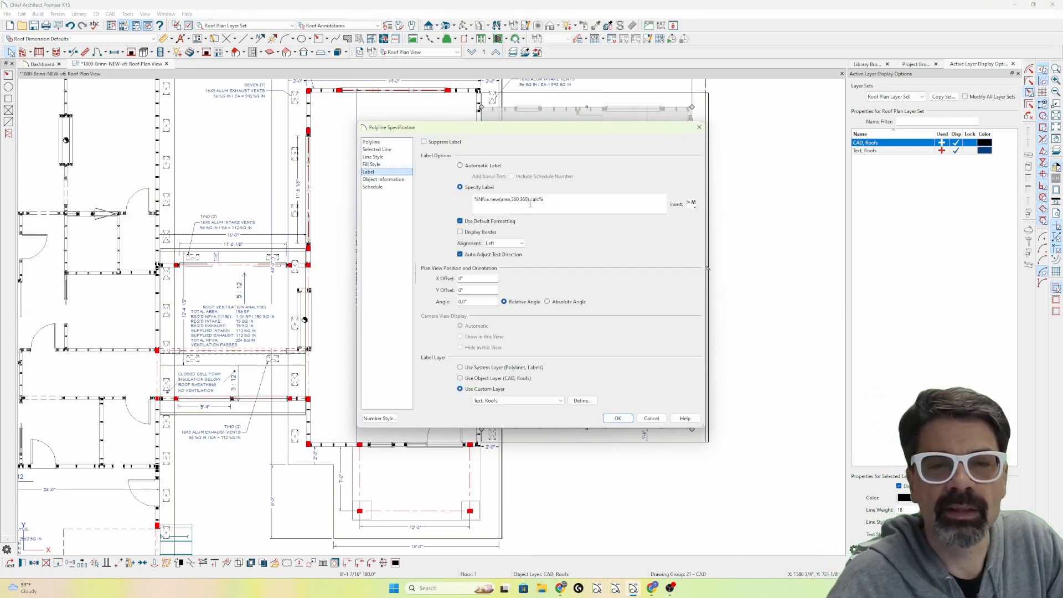
double_click(515, 200)
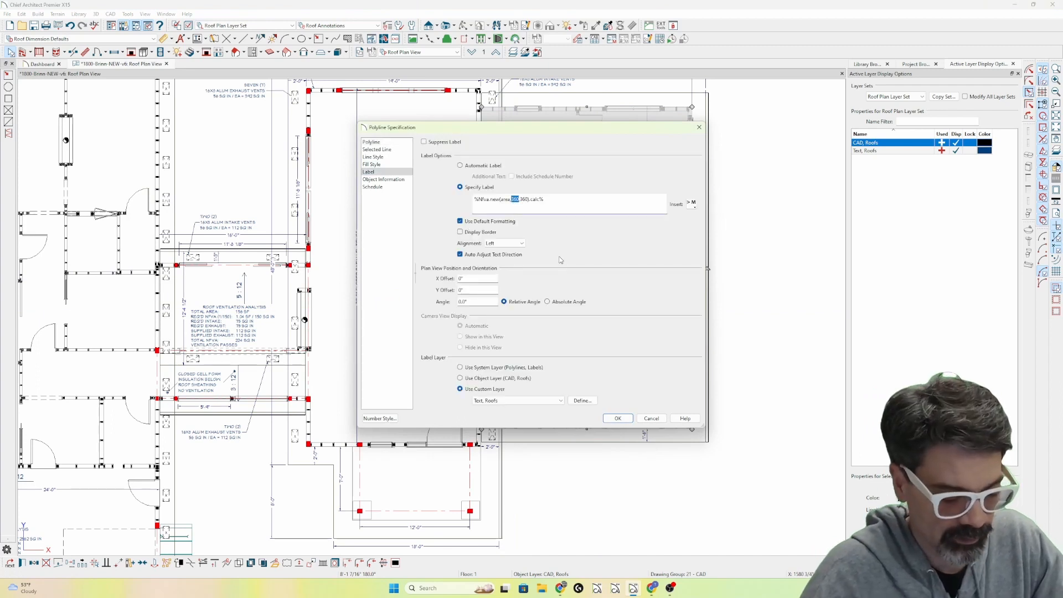
text(450,)
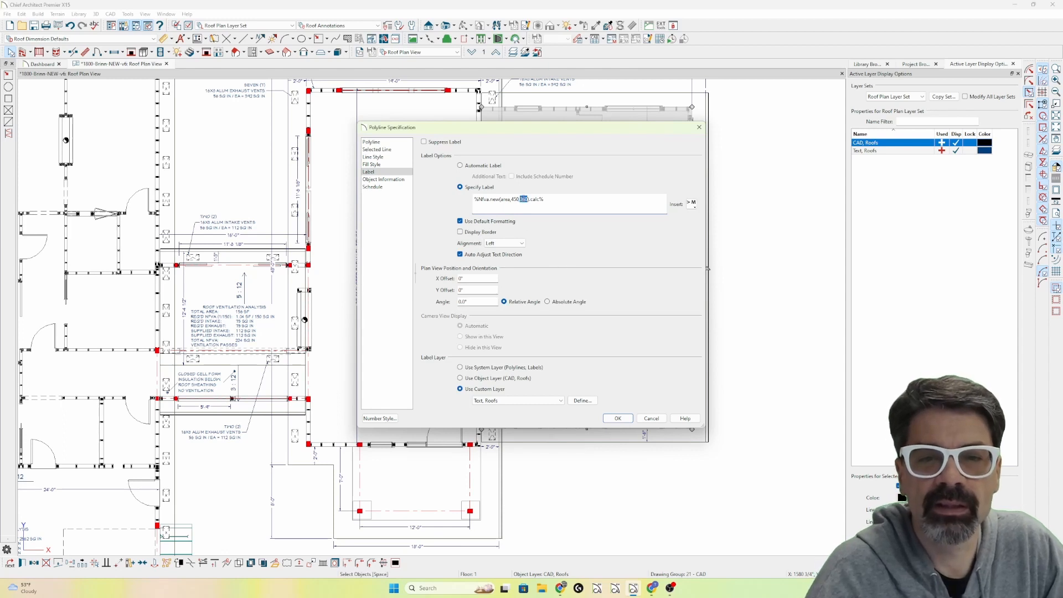
text(450)
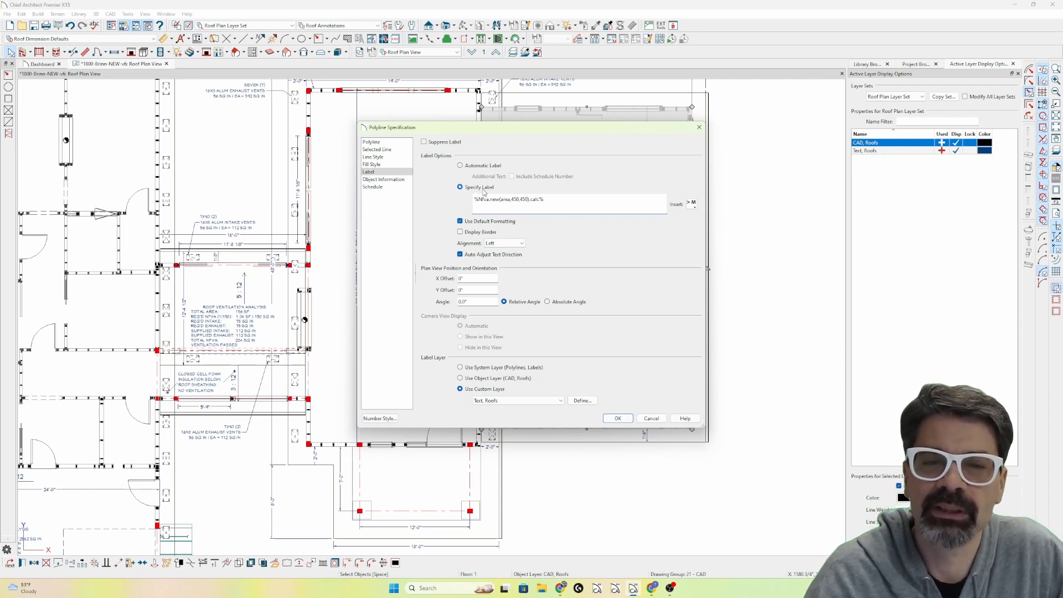
click(618, 418)
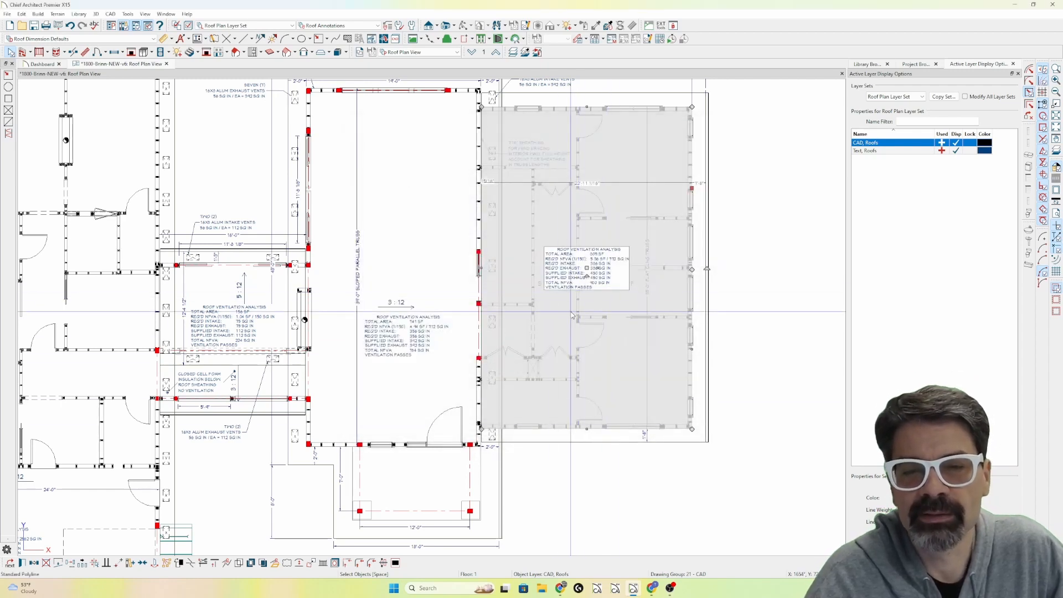
scroll(591, 274, up, 2)
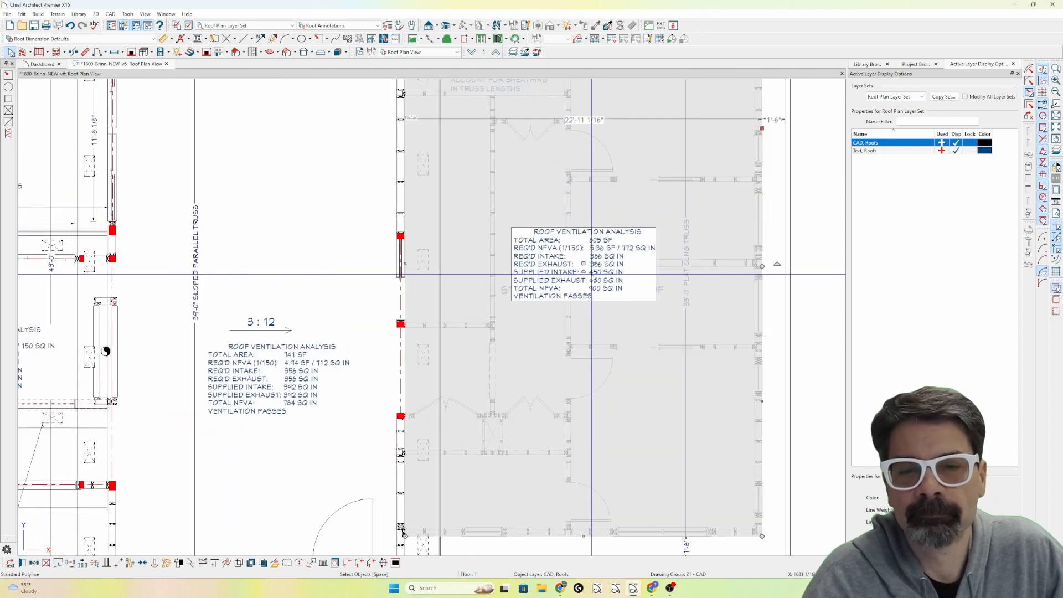
key(Escape)
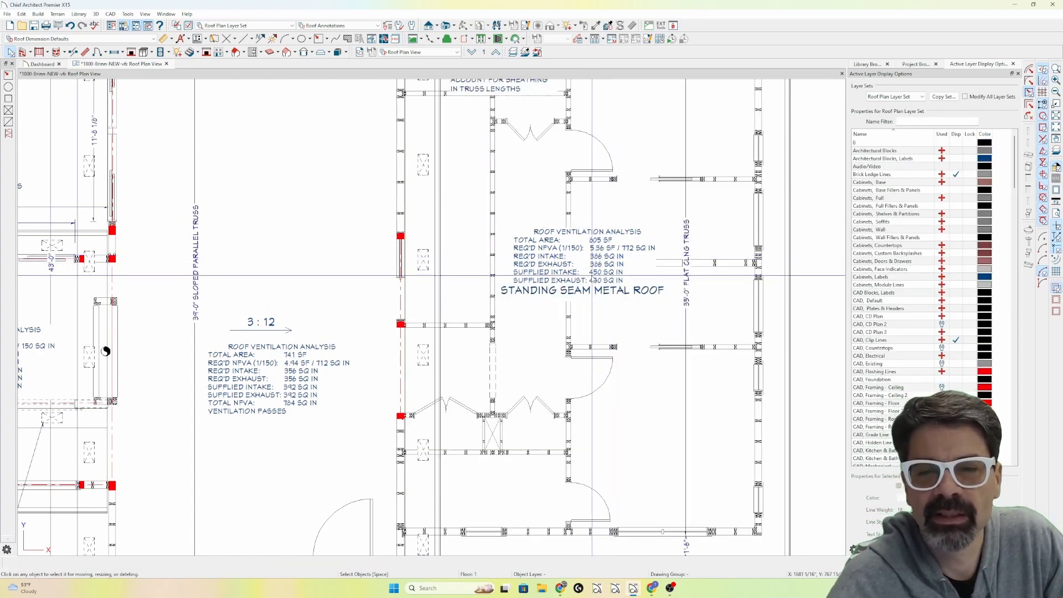
Move the right wing polyline's ventilation label below the STANDING SEAM METAL ROOF text and deselect the polyline.
scroll(597, 257, down, 3)
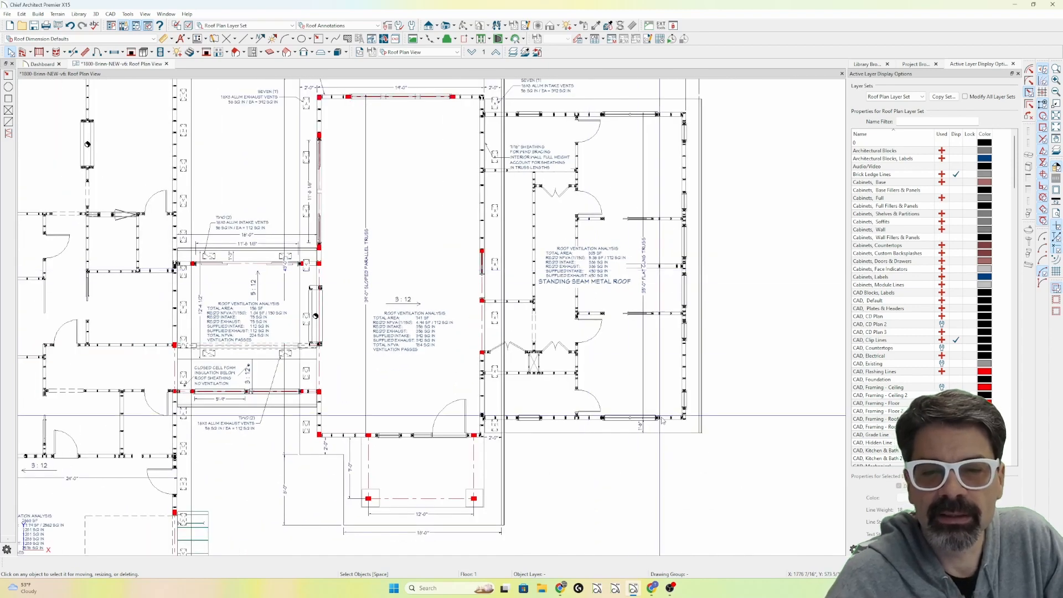
click(682, 435)
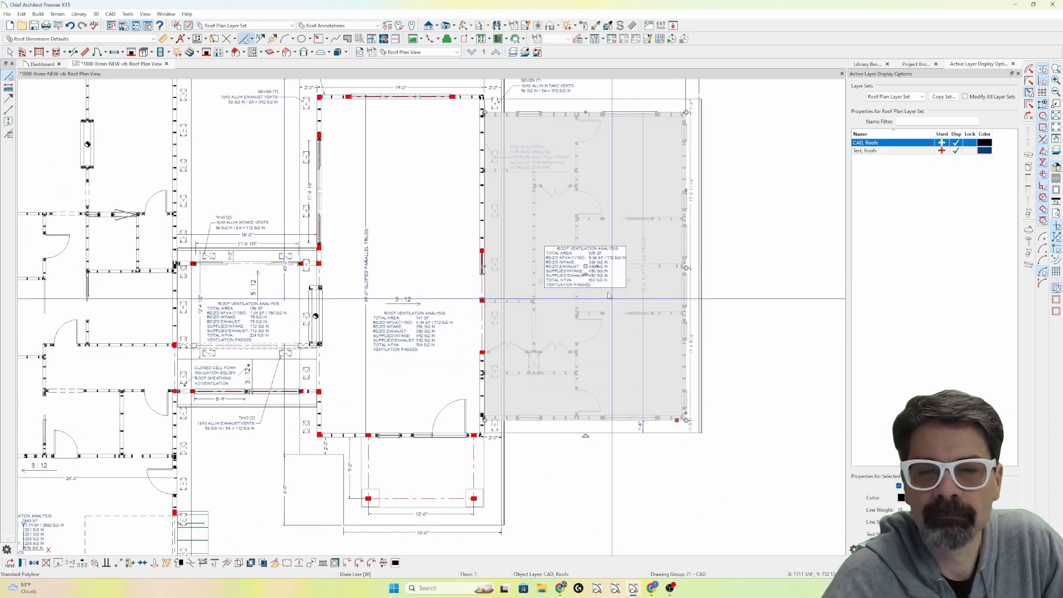
scroll(581, 299, up, 2)
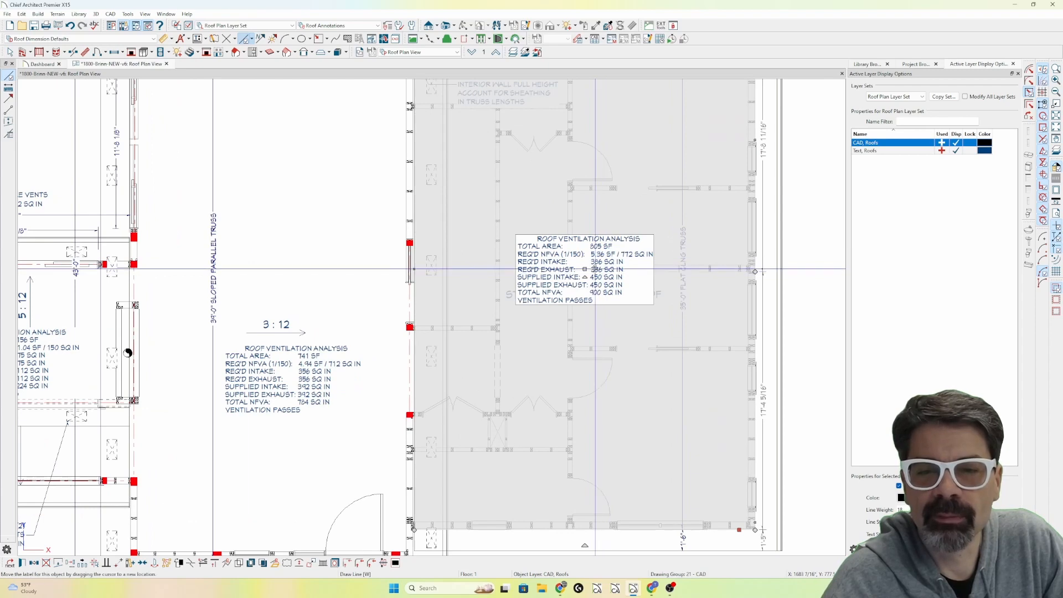
drag(585, 270, 586, 370)
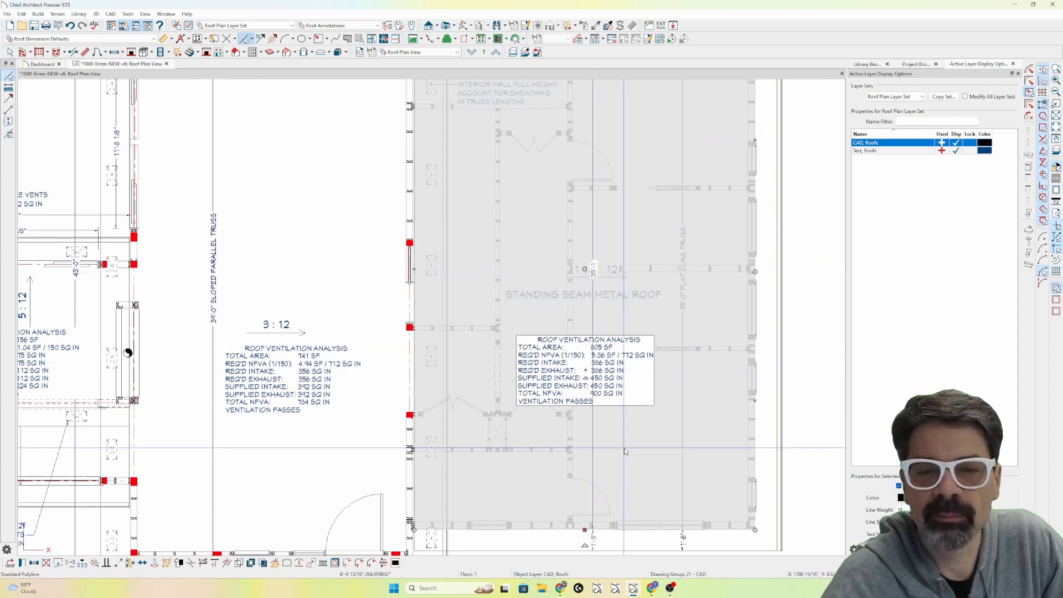
key(Escape)
scroll(598, 323, down, 3)
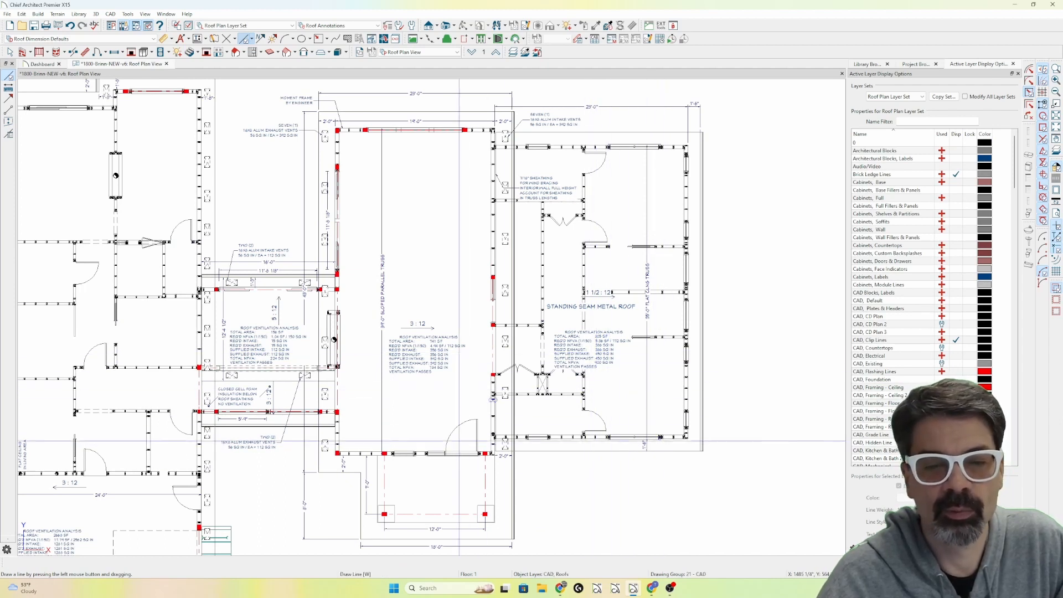
View the specified label of the polyline covering the middle wing with the 3:12 roof, leaving it as is.
double_click(448, 457)
key(Escape)
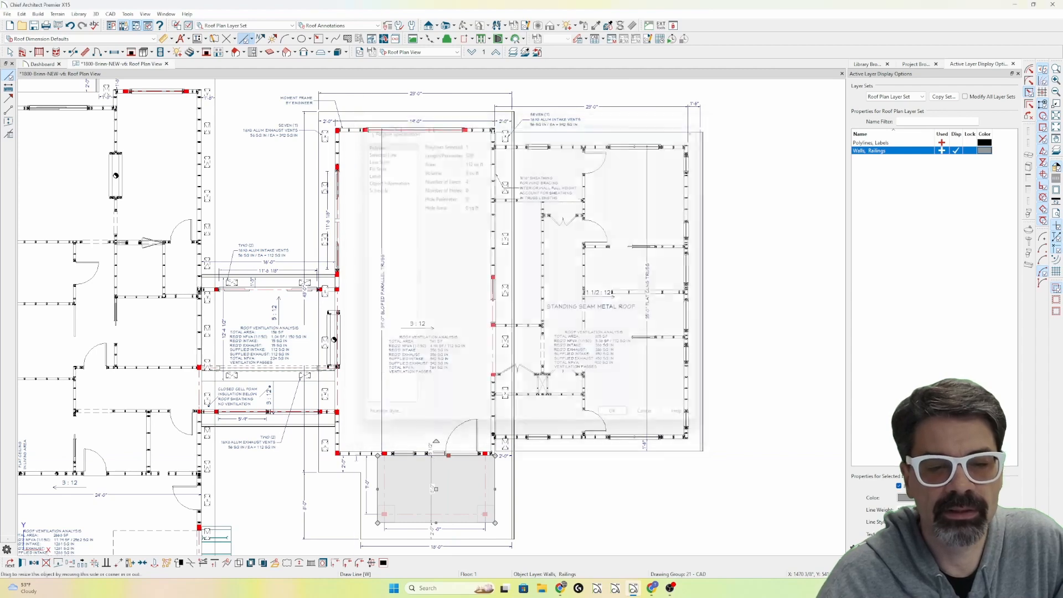
double_click(416, 292)
click(385, 172)
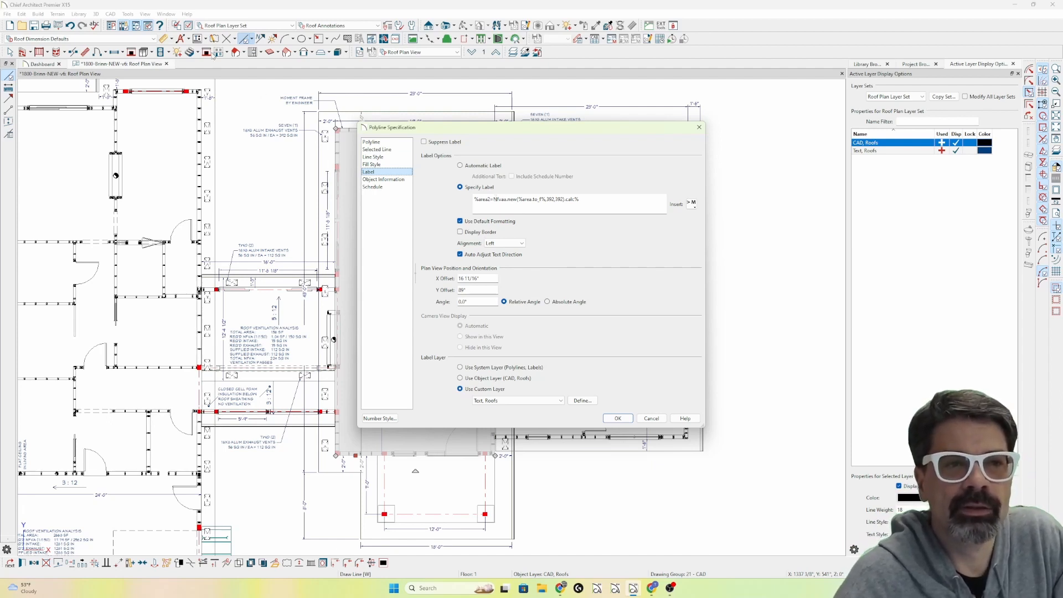
key(Escape)
Compare the ventarea and ventarea_label macros among the user-defined text macros.
click(199, 39)
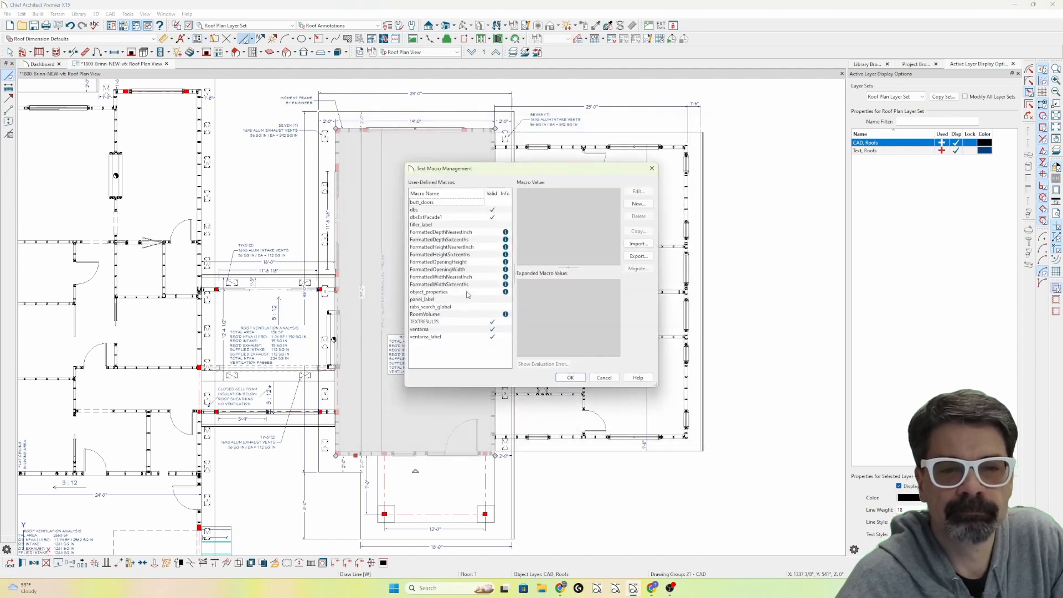
click(454, 337)
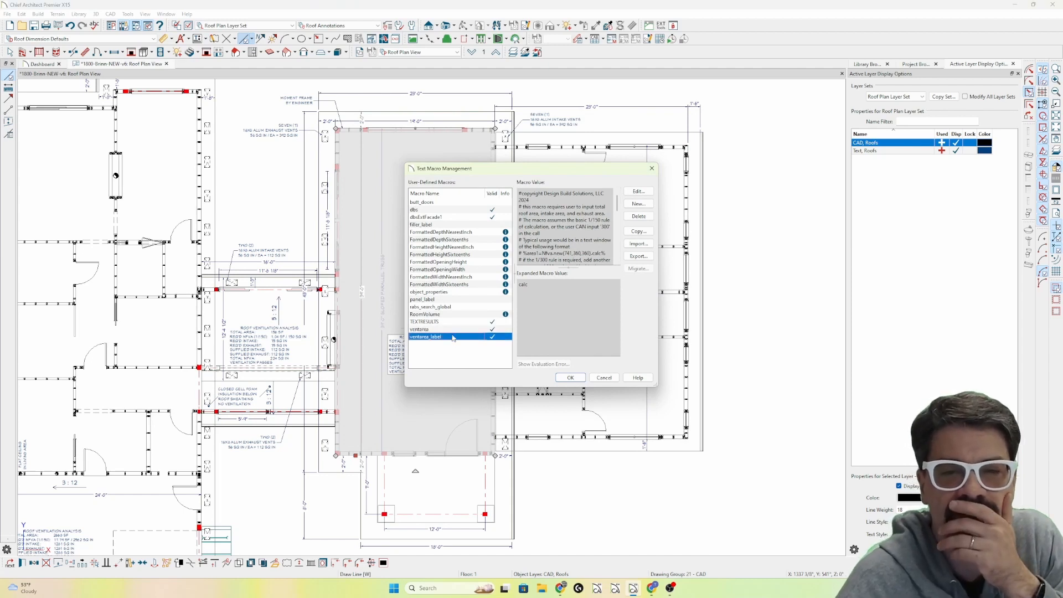
click(435, 330)
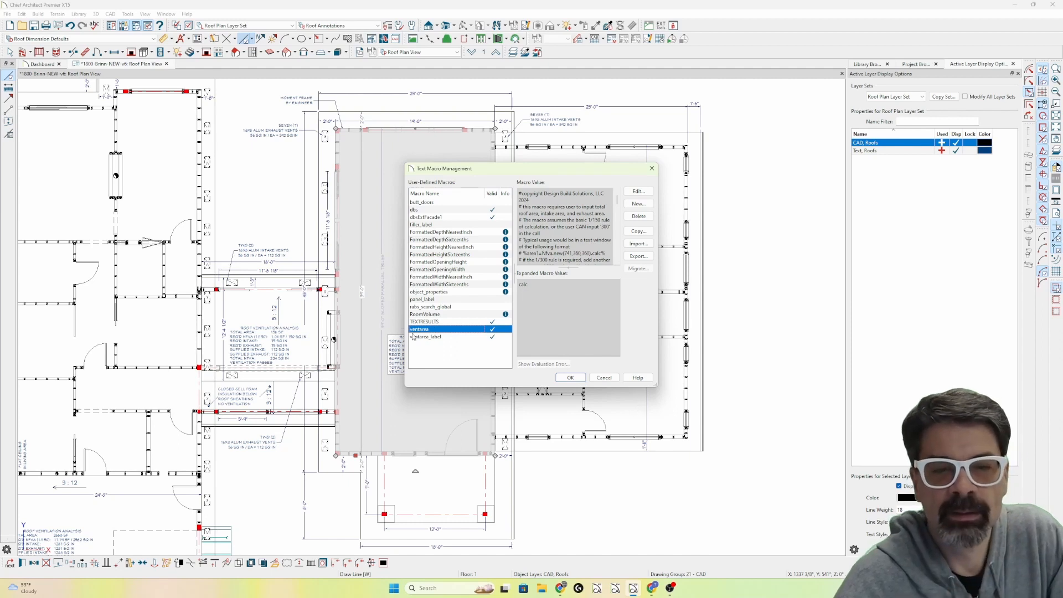
click(428, 336)
click(428, 331)
click(431, 341)
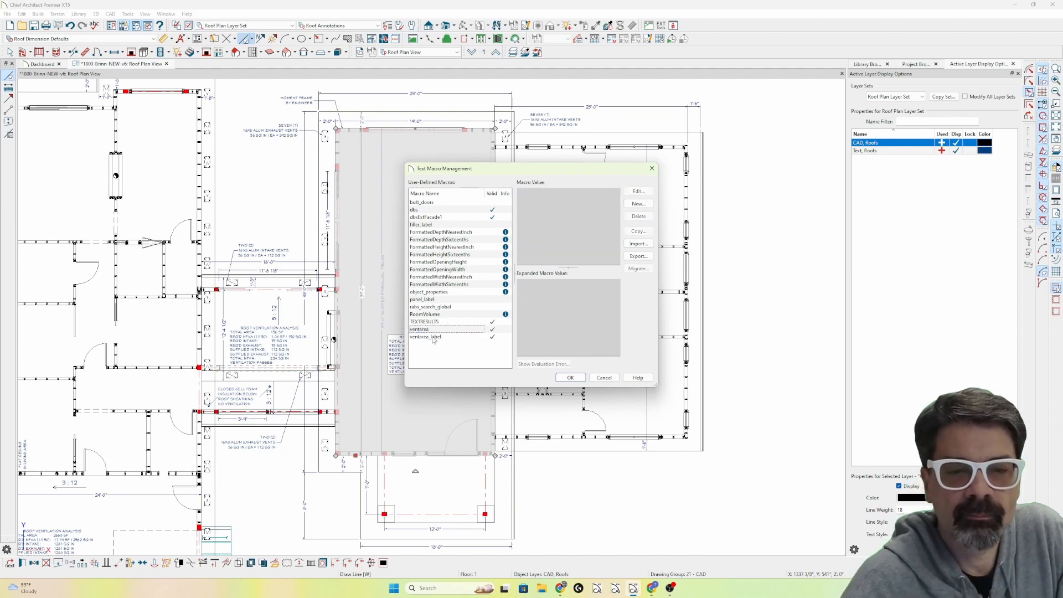
click(434, 337)
click(435, 331)
click(435, 337)
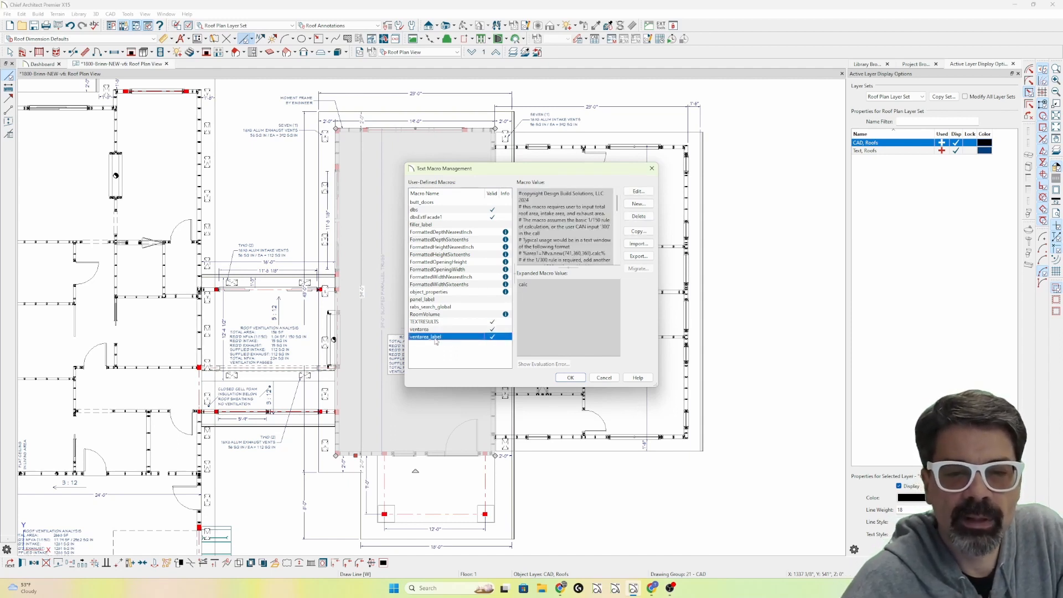
Examine the ventarea_label macro's code from the class setup and initialize variables to the calc method, then cancel the edit.
click(639, 191)
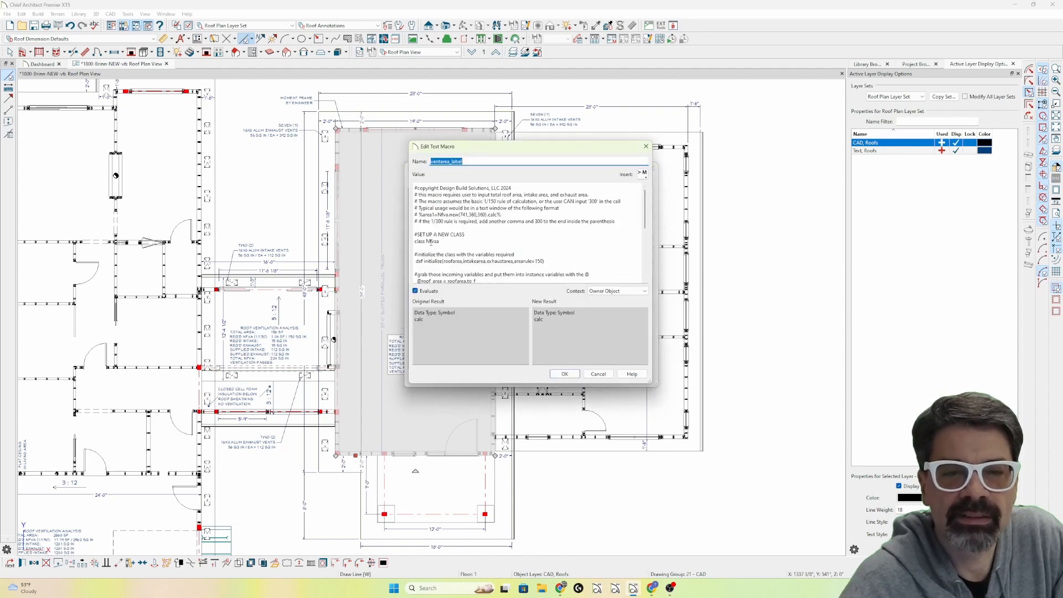
scroll(444, 247, down, 1)
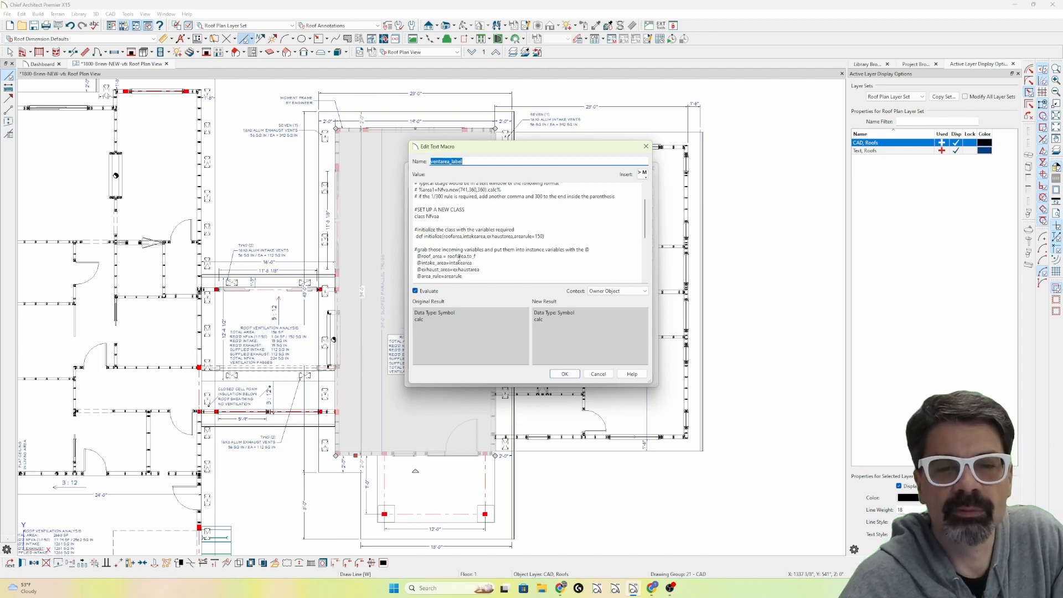
scroll(467, 257, down, 3)
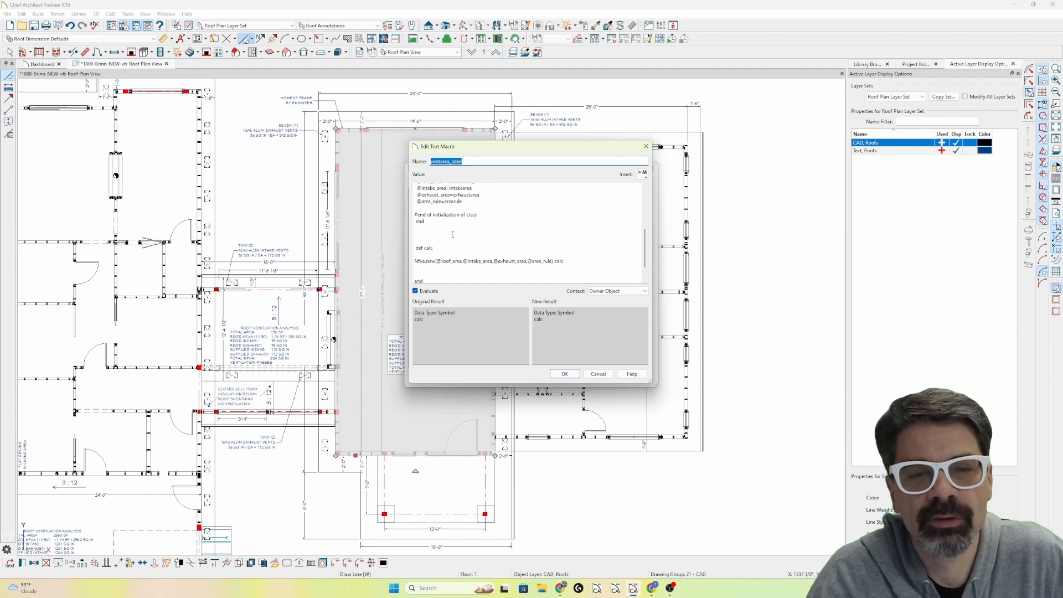
scroll(452, 234, down, 1)
scroll(452, 234, up, 1)
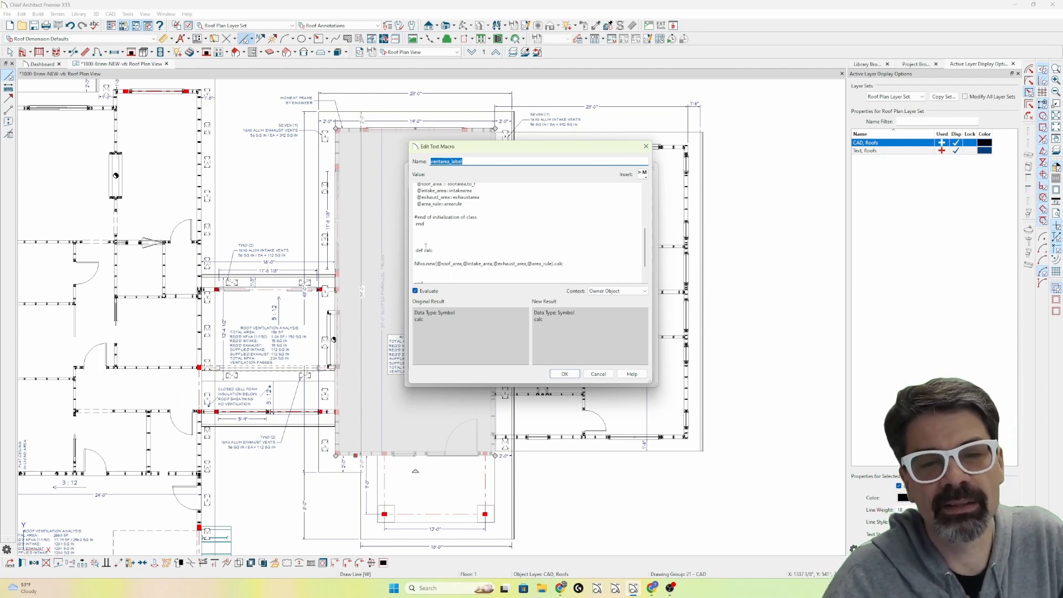
scroll(442, 252, up, 3)
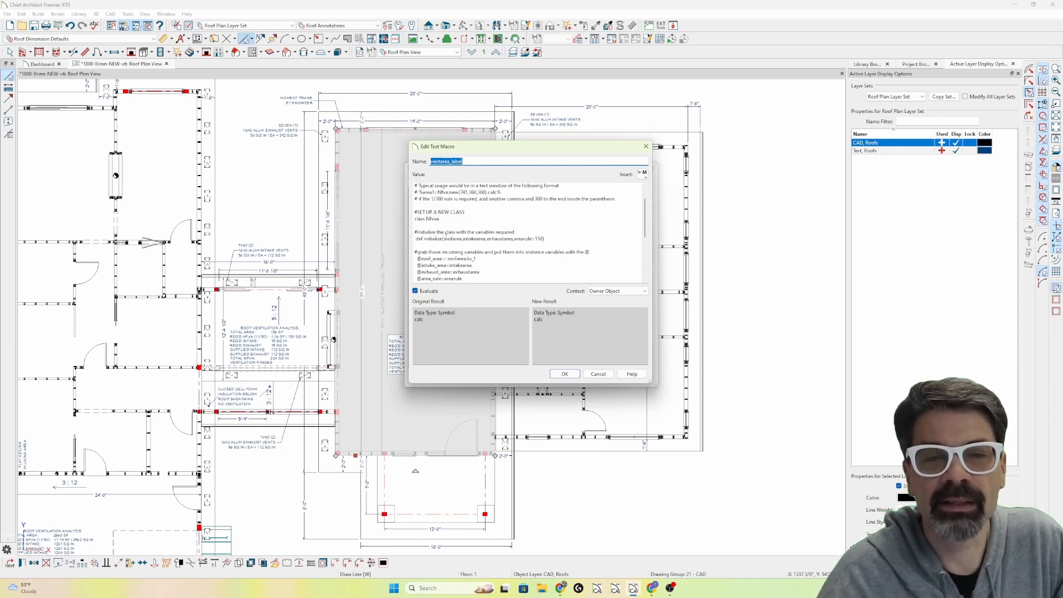
scroll(442, 213, down, 5)
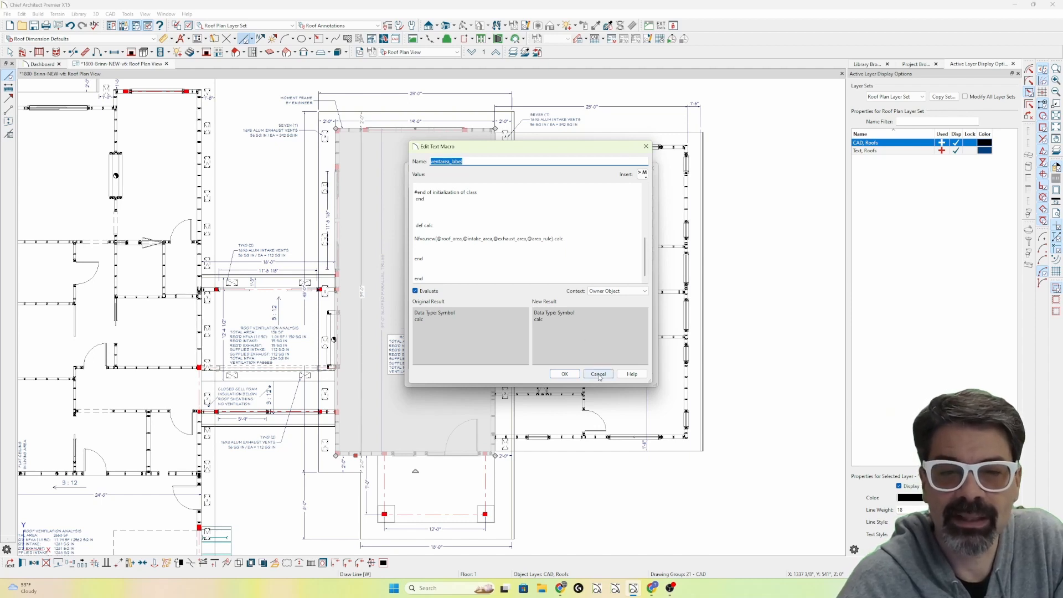
click(598, 375)
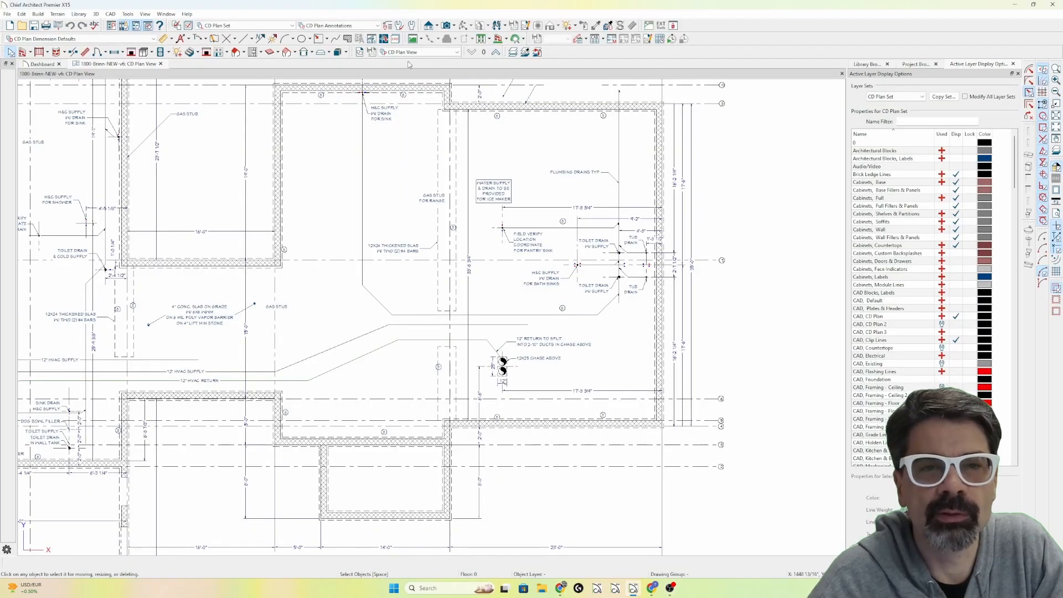
Switch the reopened plan to the Roof Plan View on floor 1.
click(420, 52)
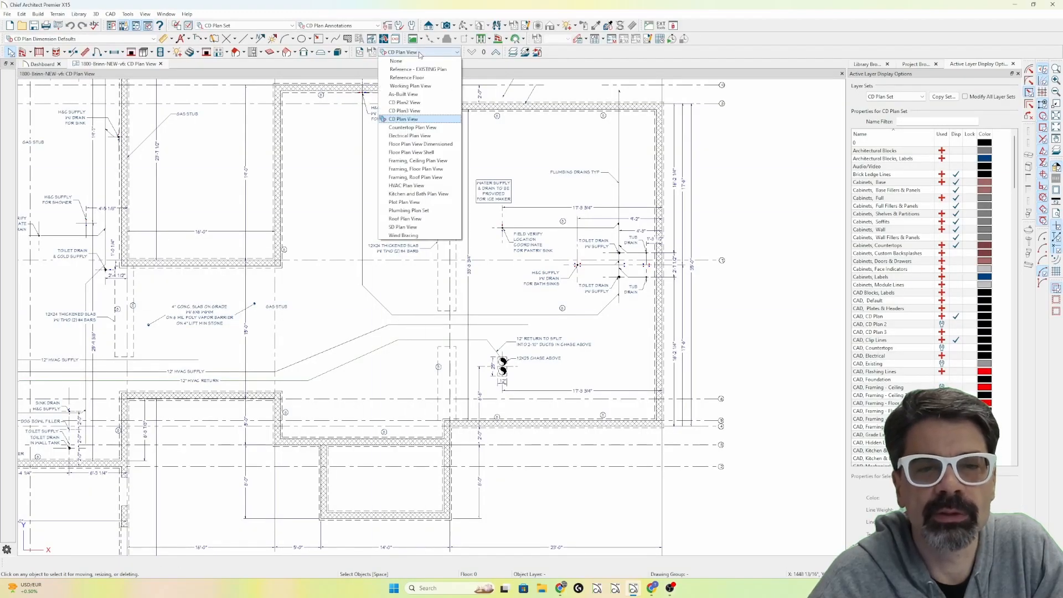
click(429, 219)
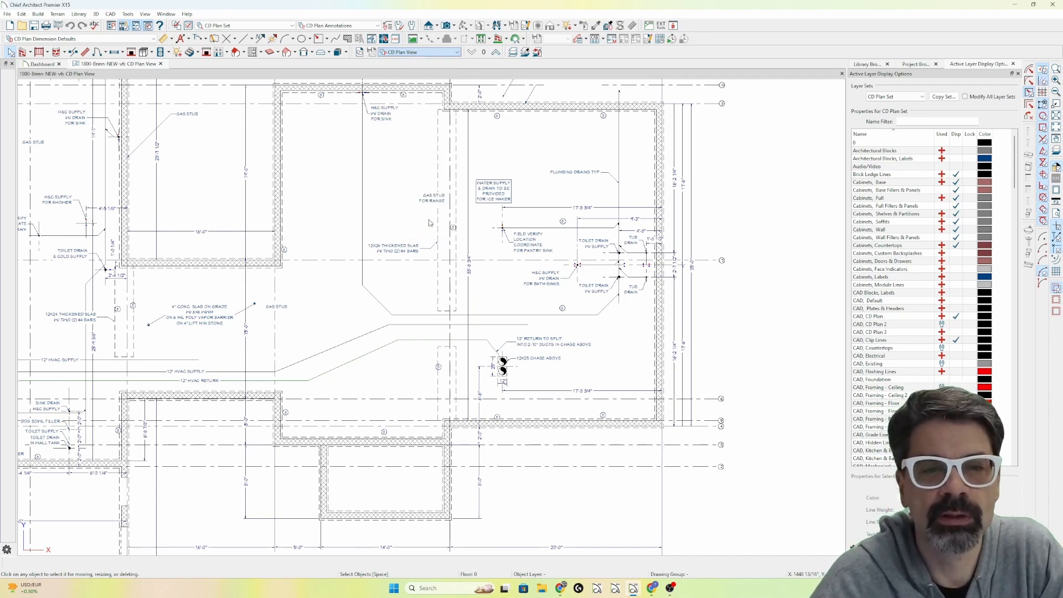
click(496, 52)
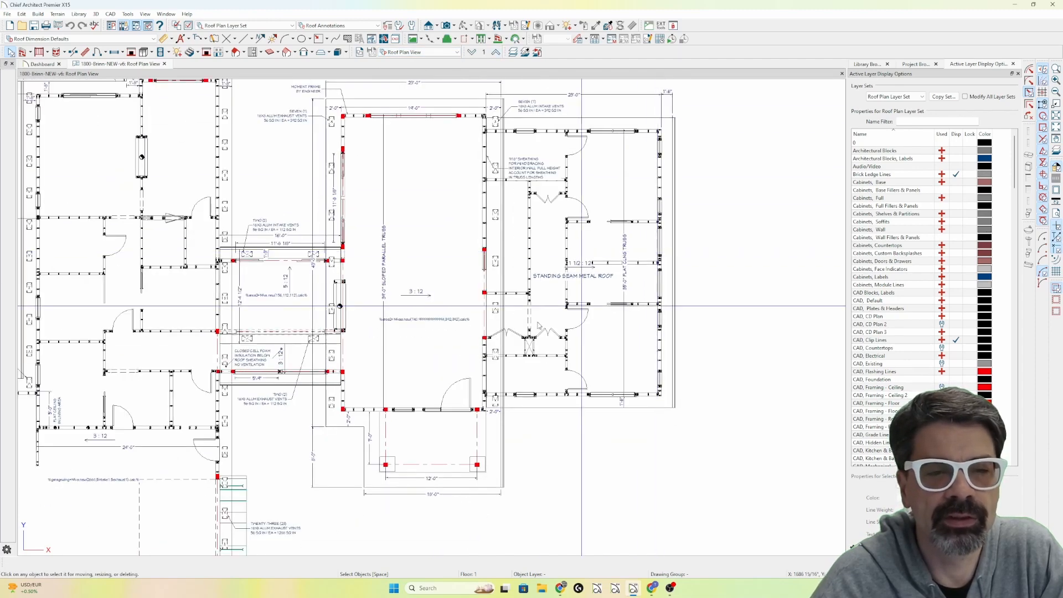
Examine the macro text of the ventilation labels on the connector roof, the middle wing and the garage wing.
scroll(332, 316, up, 2)
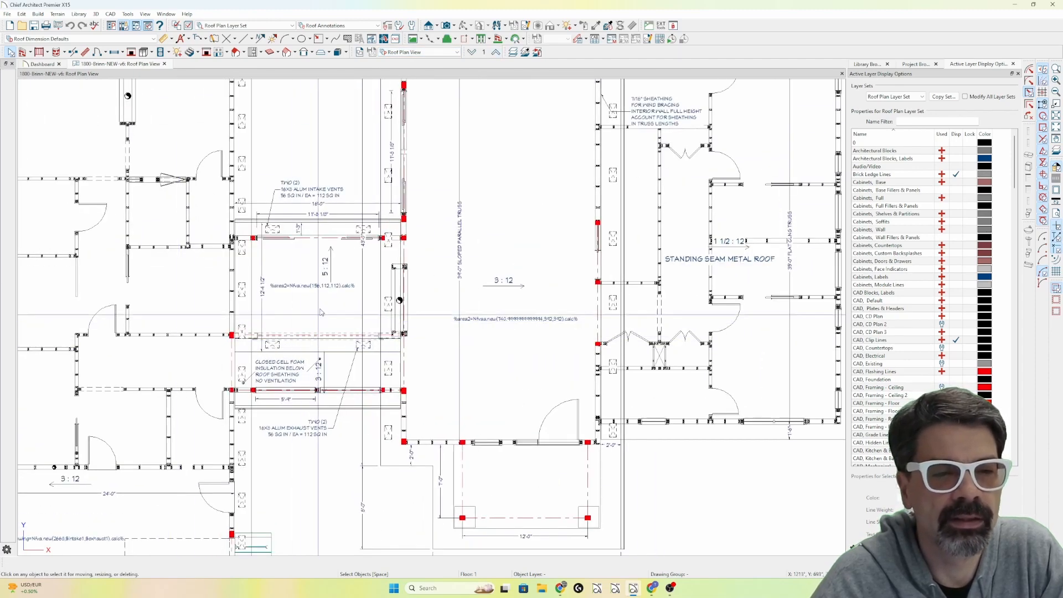
scroll(324, 302, up, 1)
scroll(338, 299, down, 1)
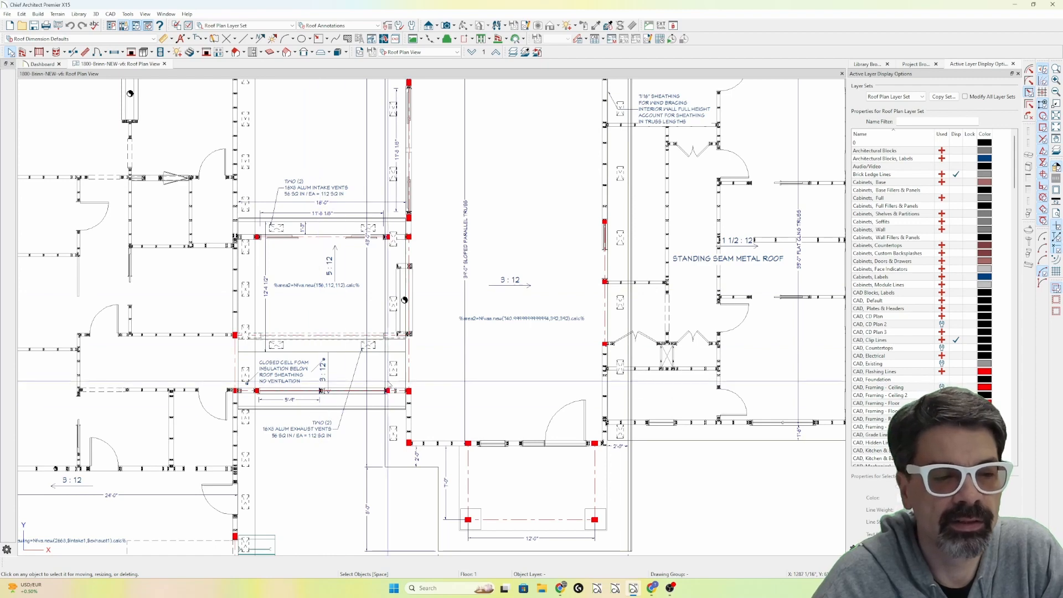
scroll(389, 384, down, 1)
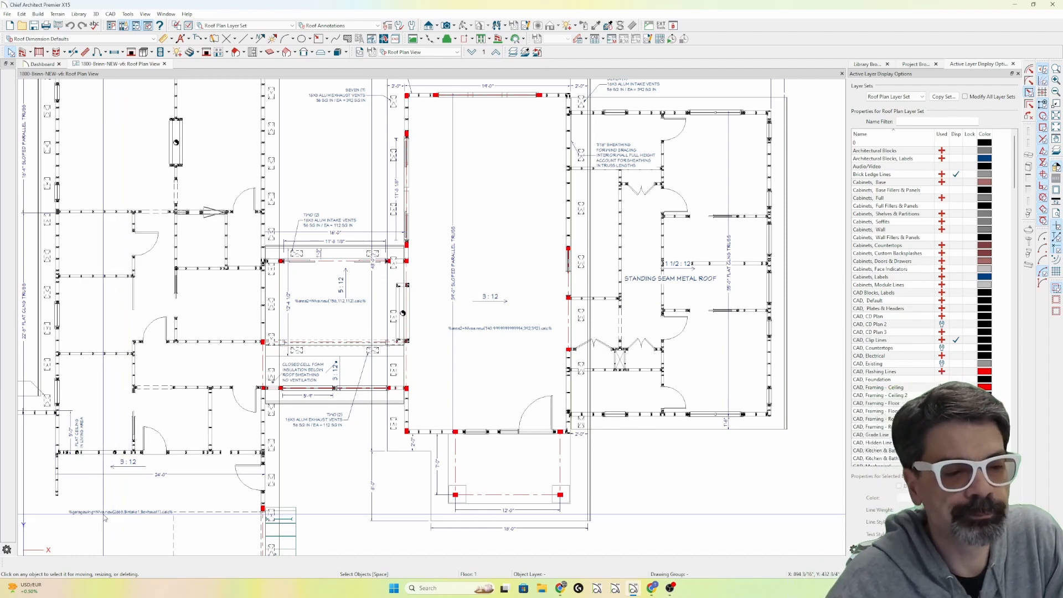
scroll(109, 518, up, 2)
scroll(102, 515, down, 1)
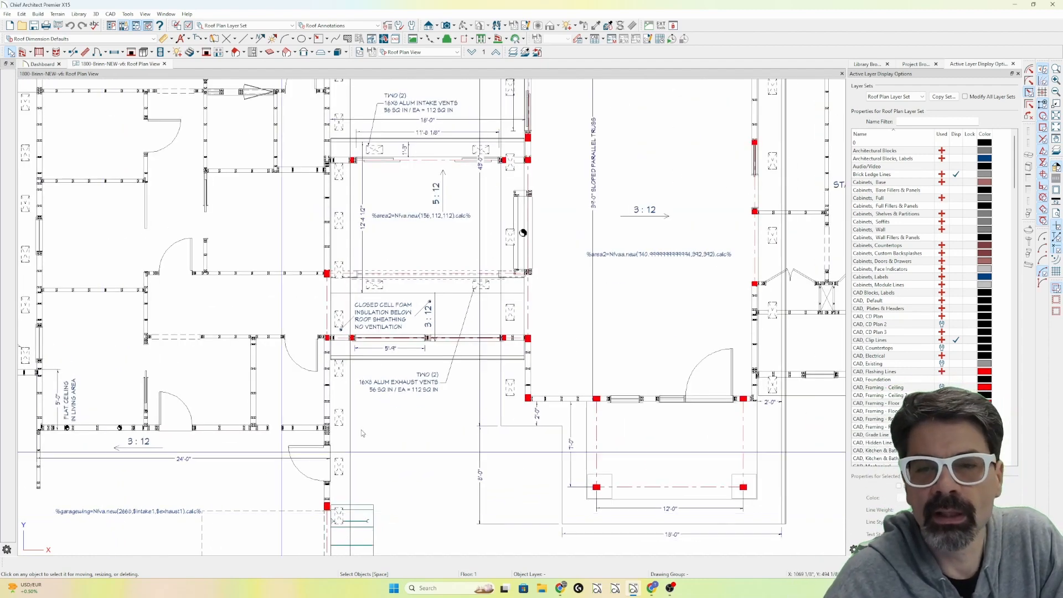
Refresh the plan's roof ventilation analysis labels by opening the garage wing label's text specification and accepting it, then deselect the label.
scroll(684, 261, up, 3)
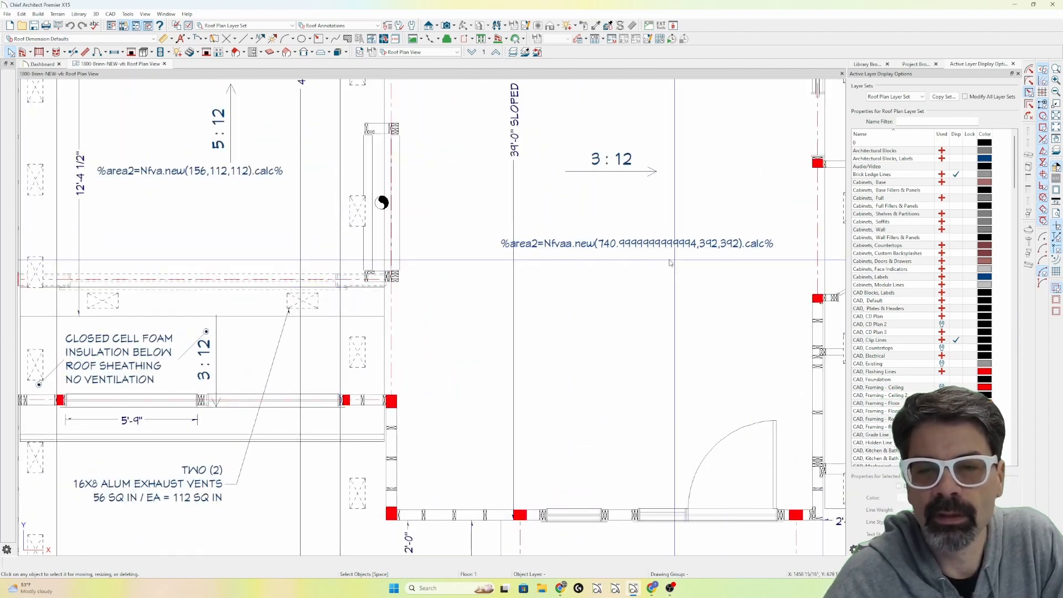
scroll(626, 257, down, 5)
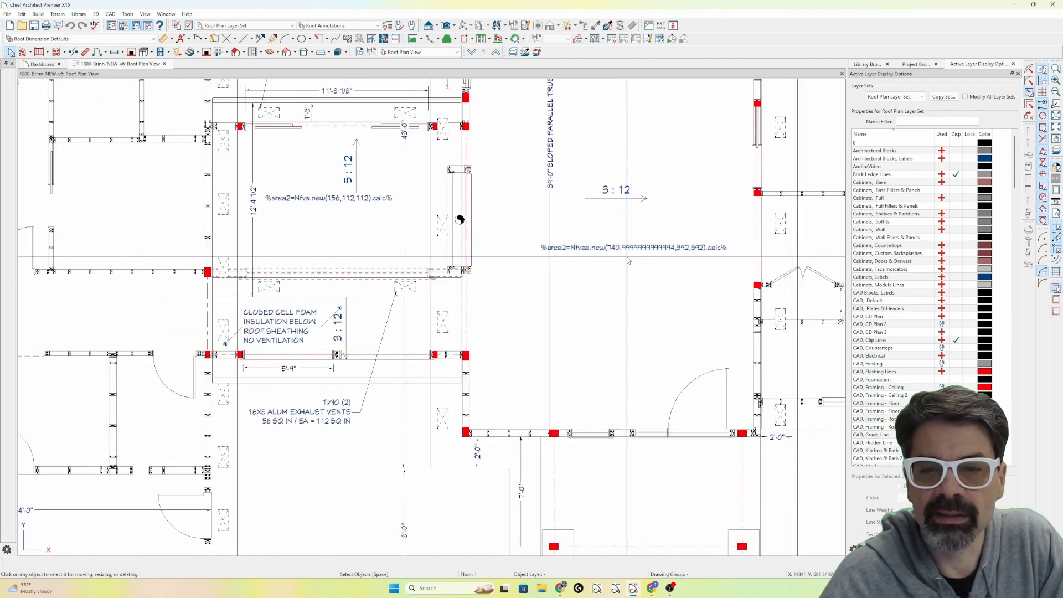
scroll(627, 257, down, 1)
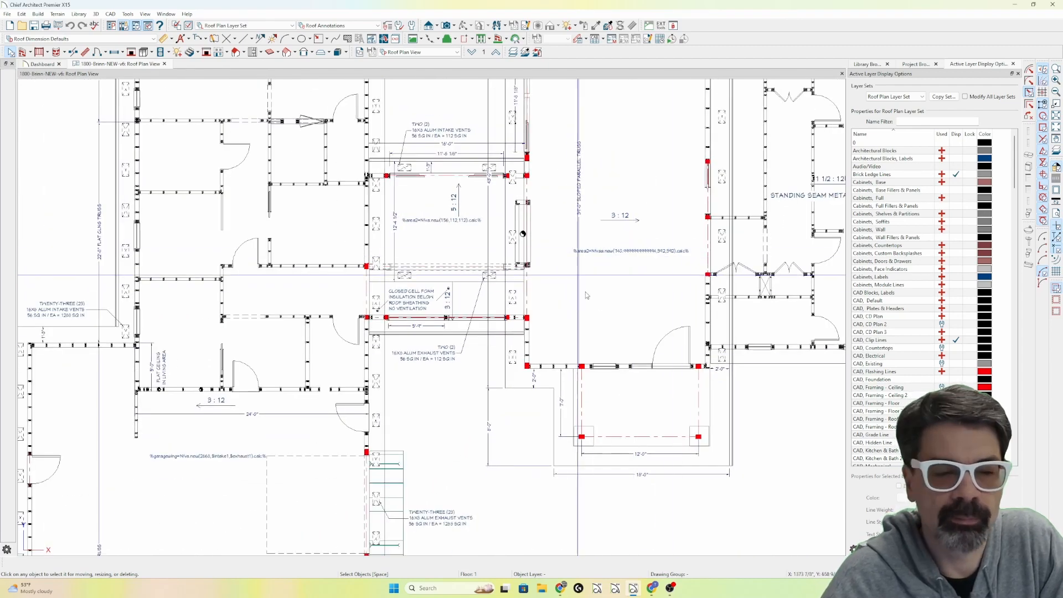
click(217, 458)
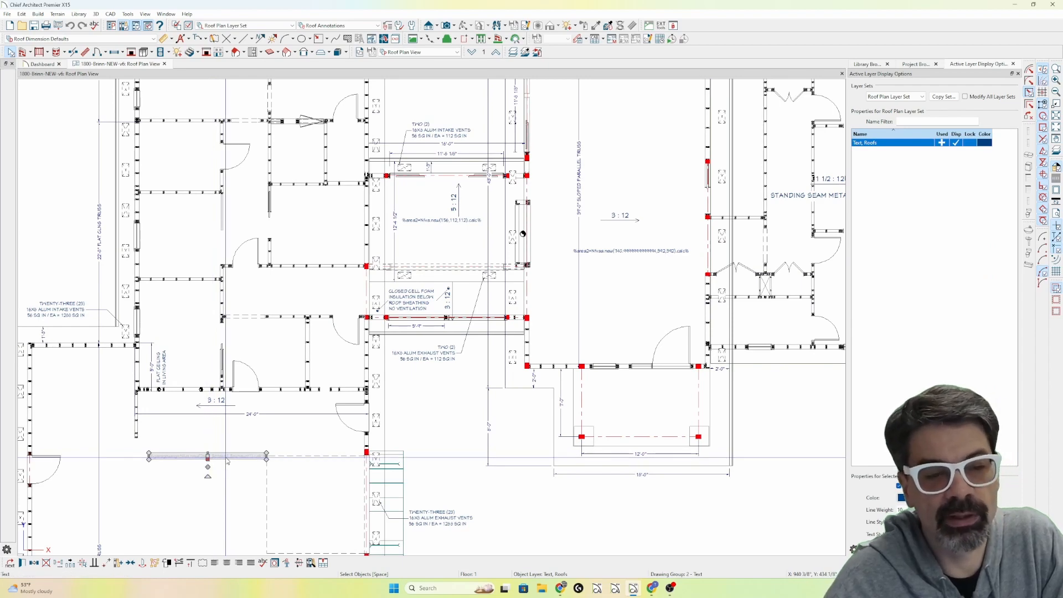
double_click(227, 461)
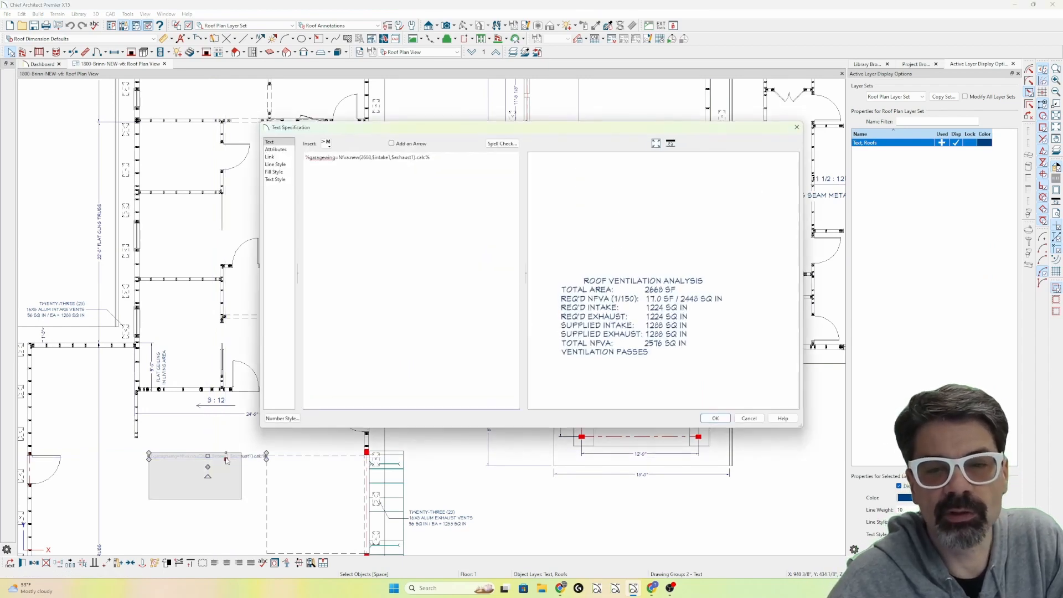
key(Return)
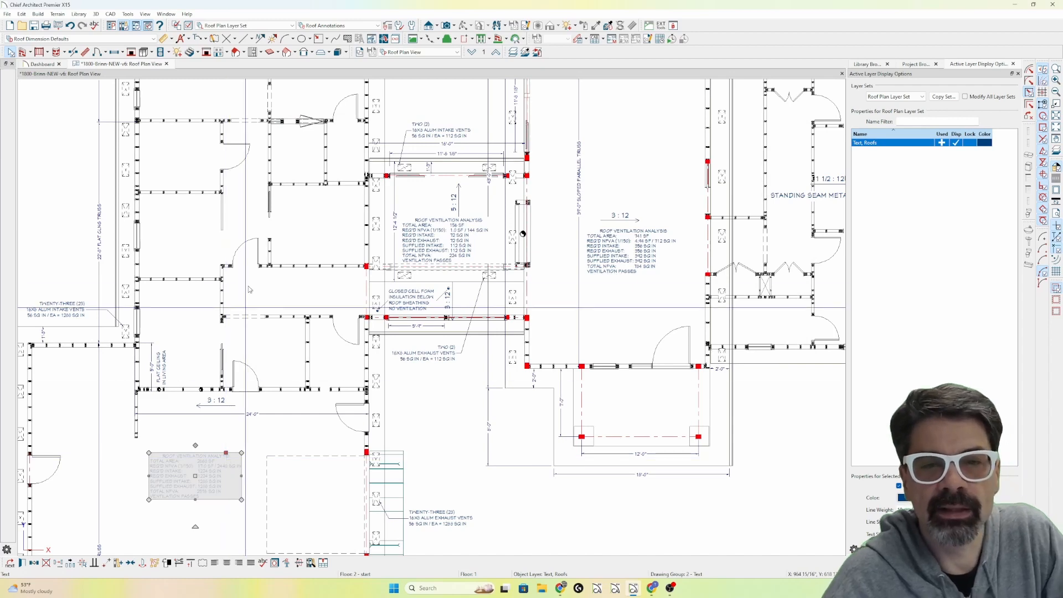
key(Escape)
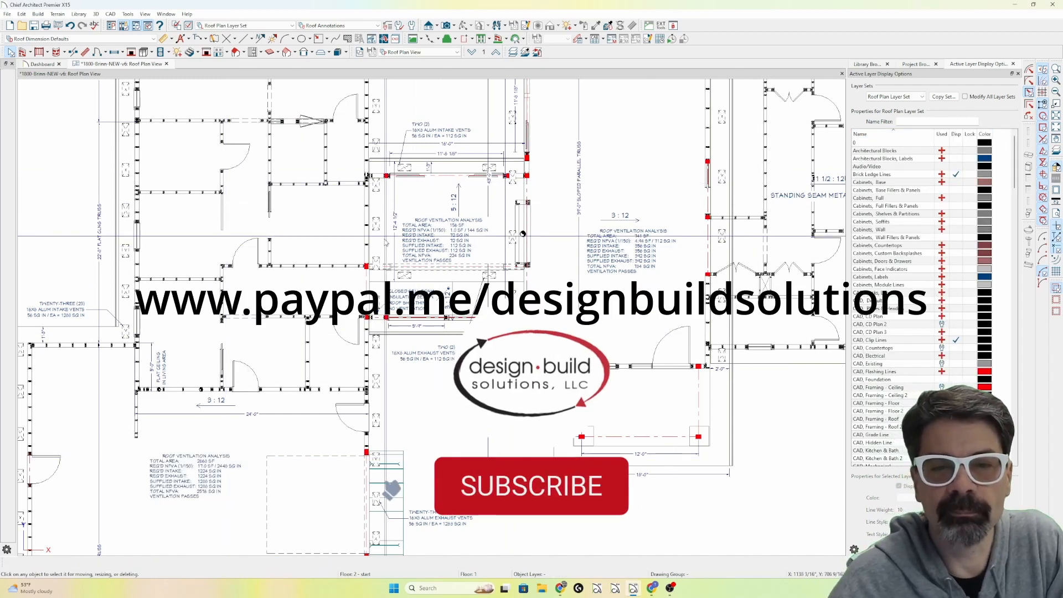